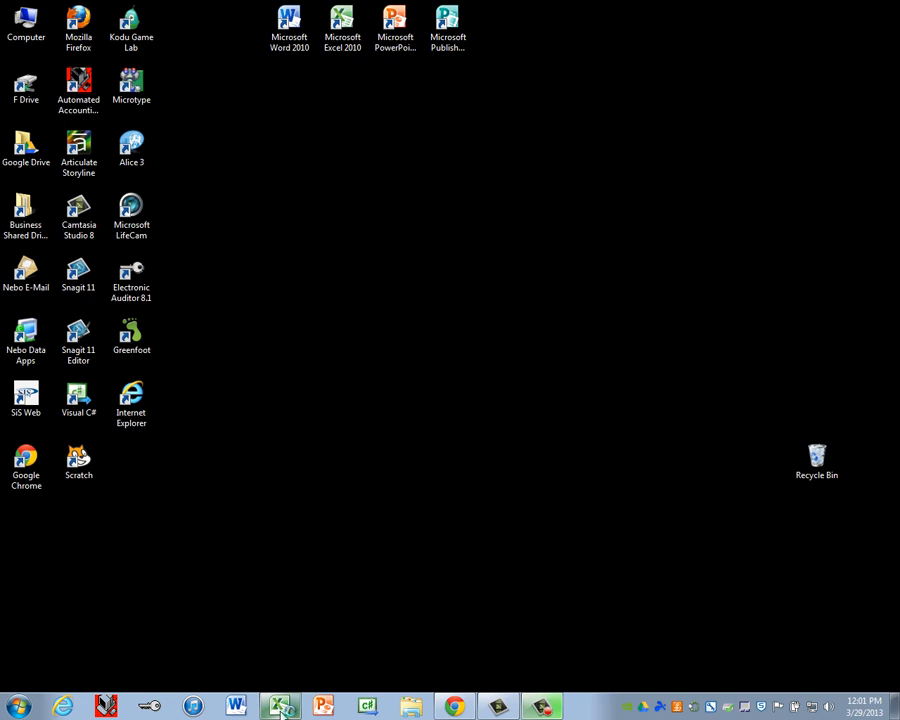
- Open Microsoft Excel and enter the title BAKERSFIELD NATIONAL BANK PAYROLL in cell A1
left_click(281, 708)
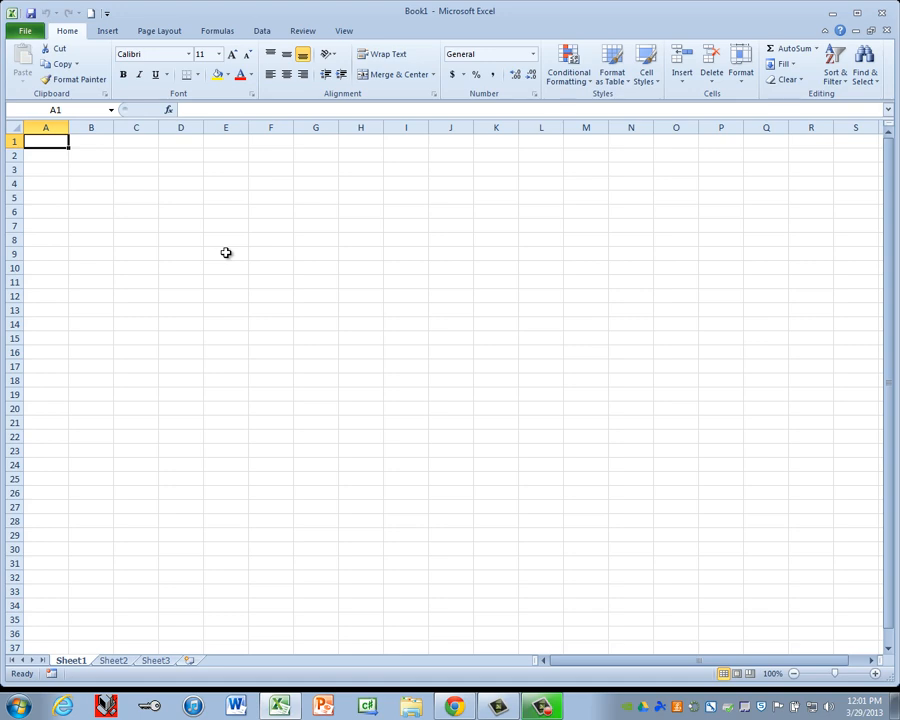
type("BAKERS")
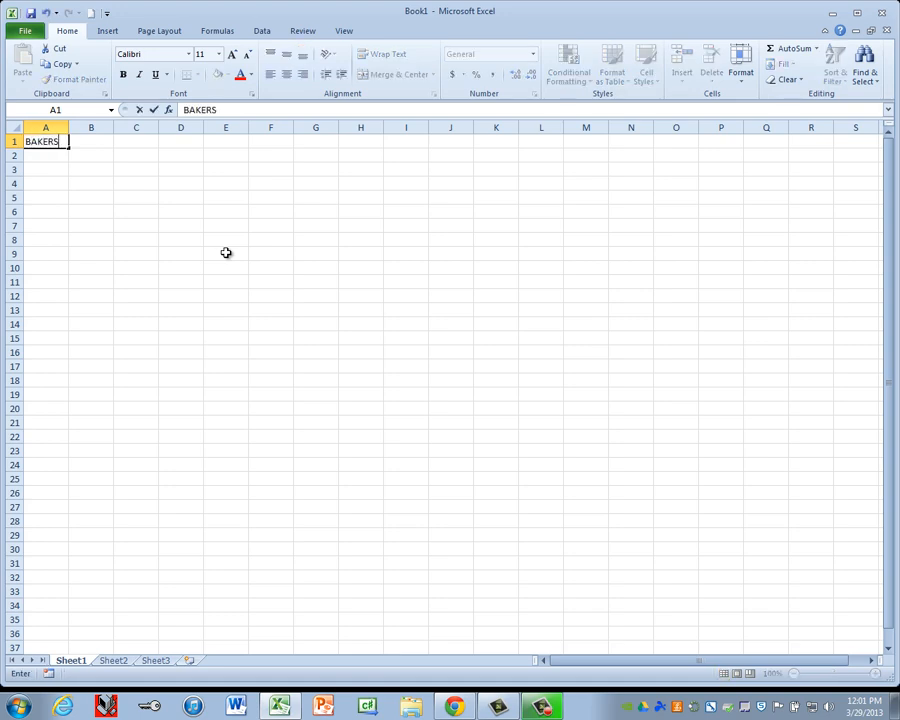
type("FIELD NATIONAL BANK ")
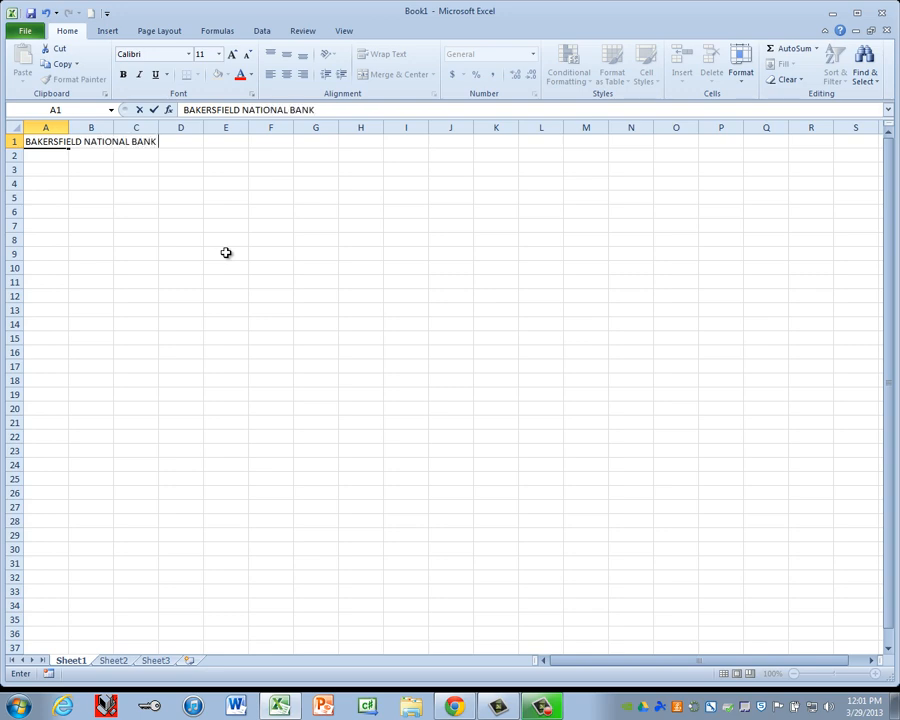
type("PAYROLL")
key("Return")
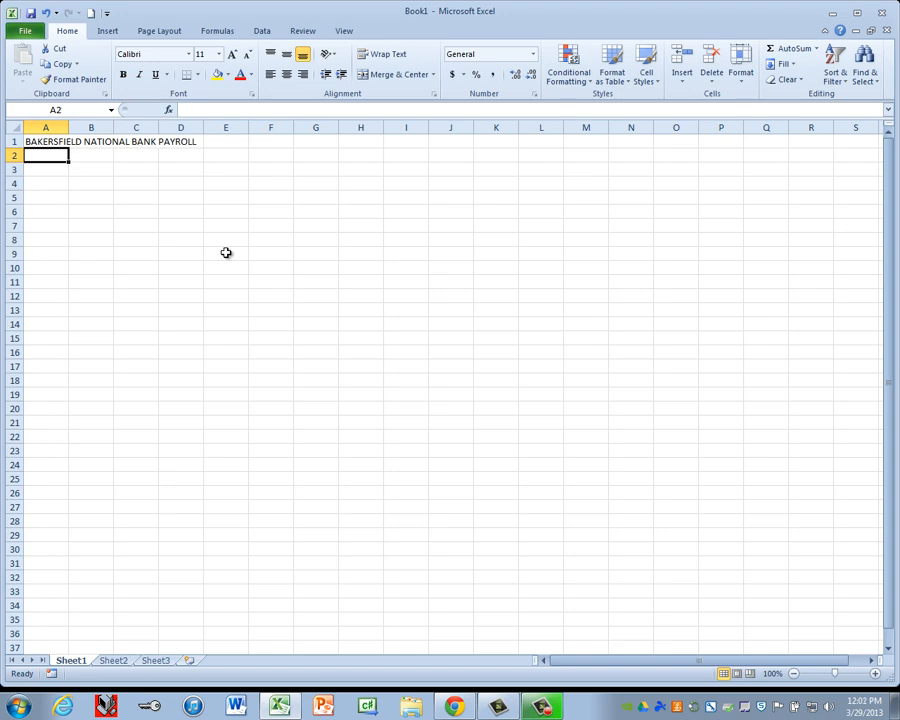
- Enter the subtitle "For the Week Ending May 31, 2001" in cell A2, leaving row 3 blank
type("For")
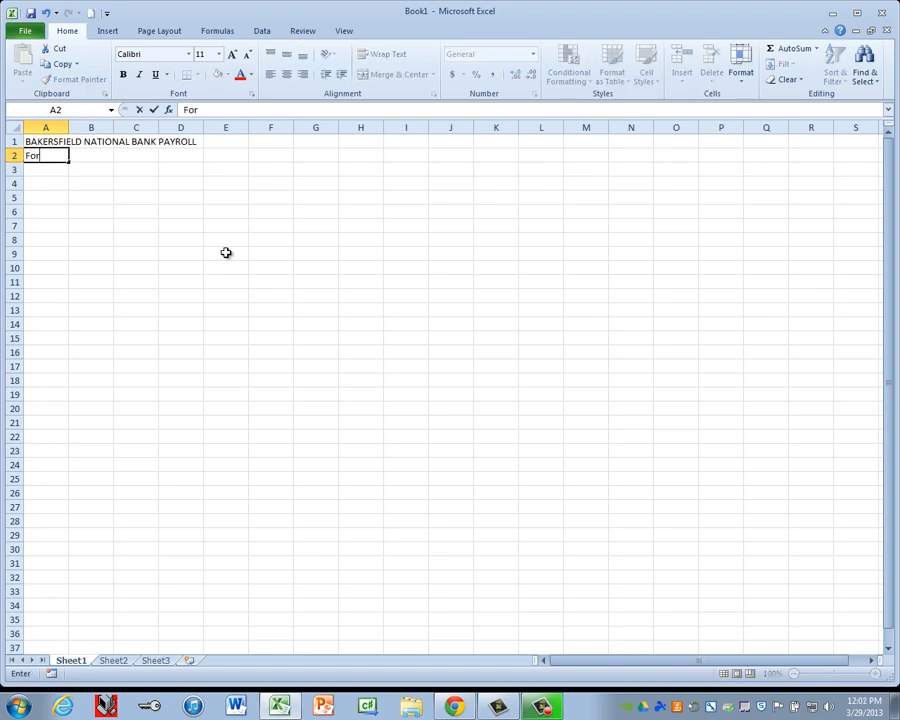
type(" the Week")
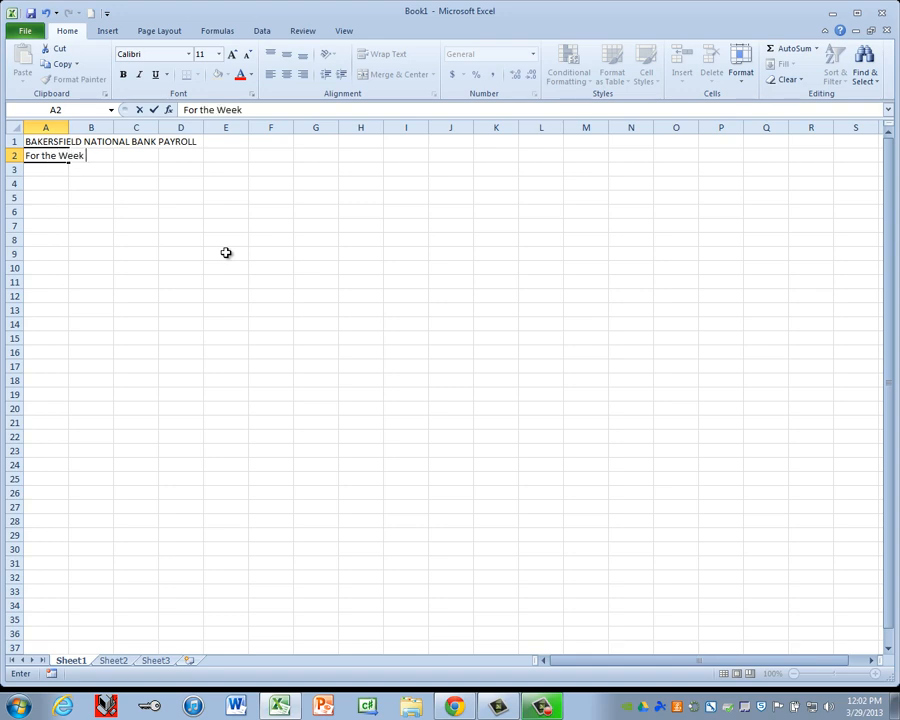
type(" Ending May 31")
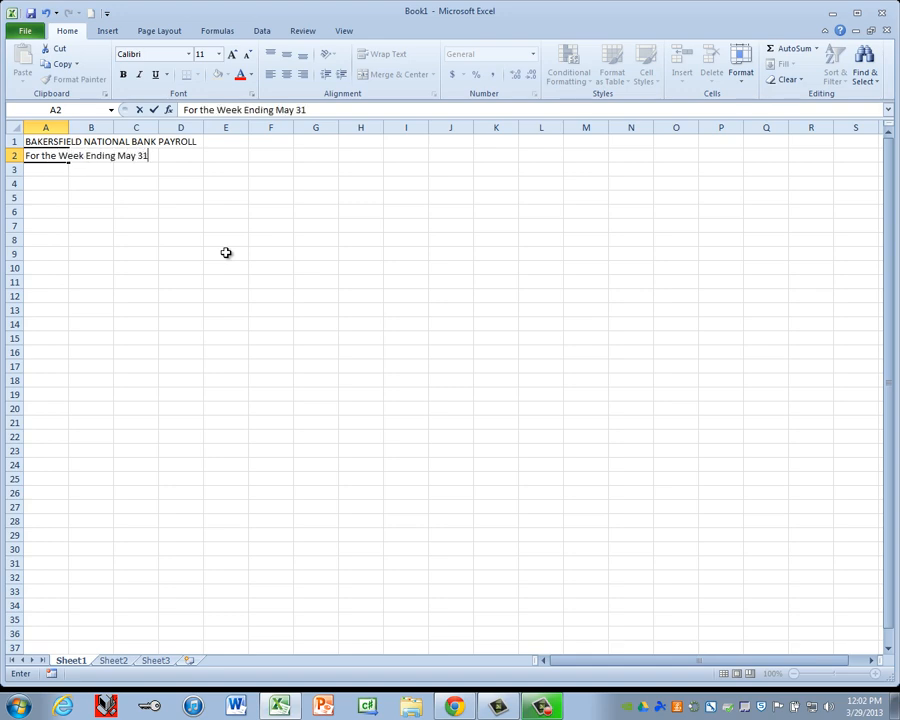
type(", 2001")
key("Return")
key("Return")
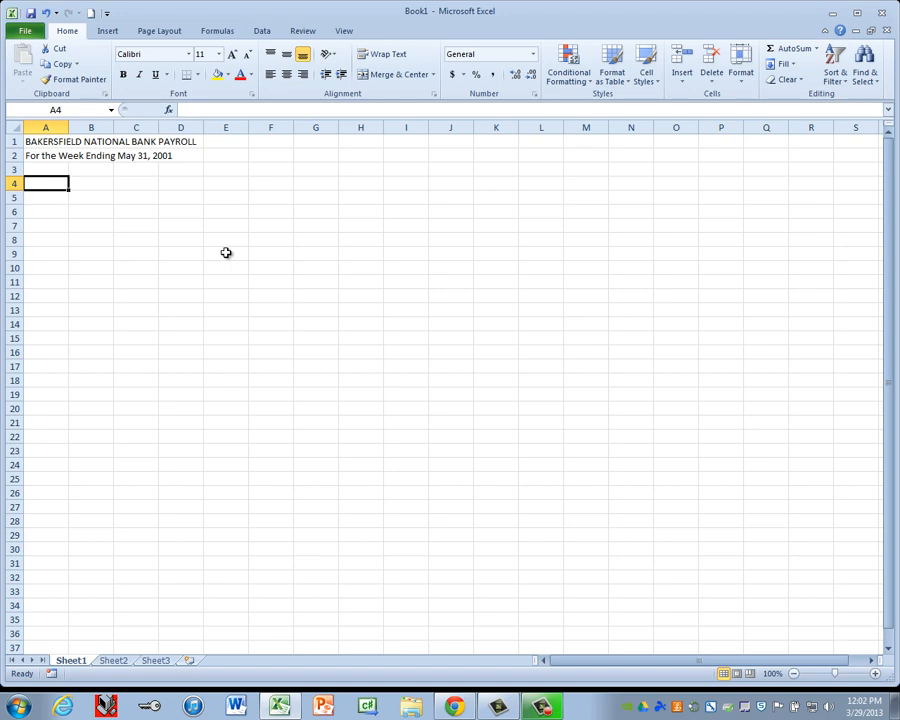
- Enter the upper column headings Emp., Emp., Hourly, Hours and Gross in cells A4 through E4
type("Emp.")
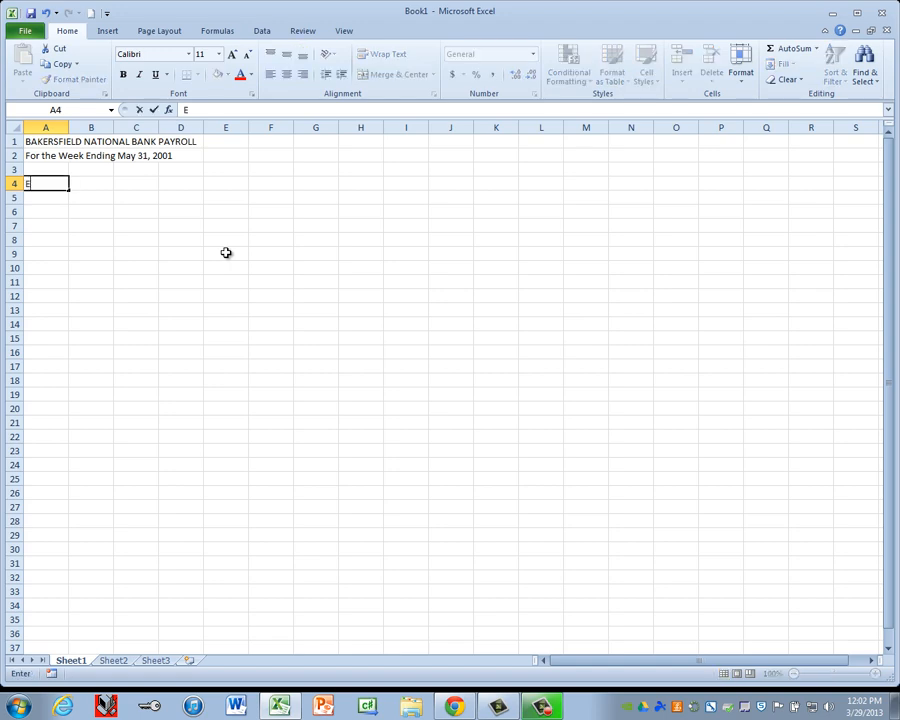
key("Tab")
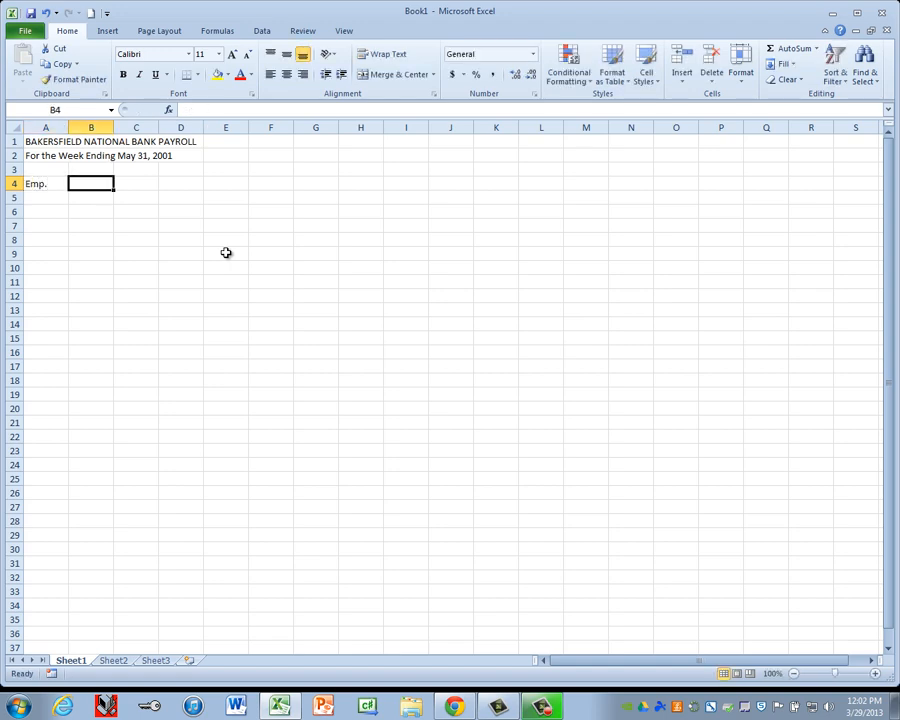
type("Emp.")
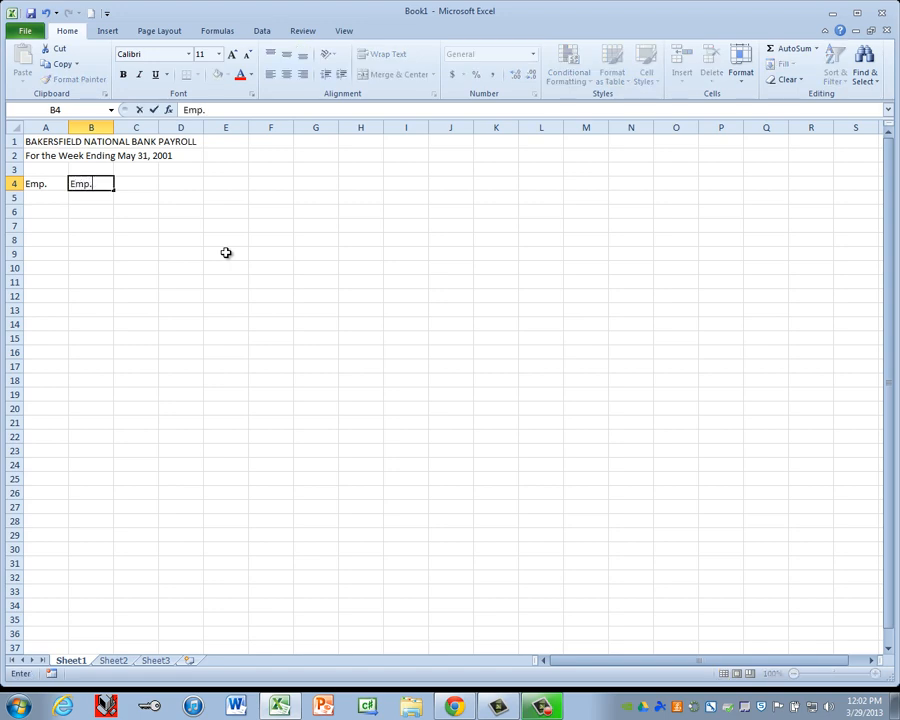
key("Tab")
type("Hourly")
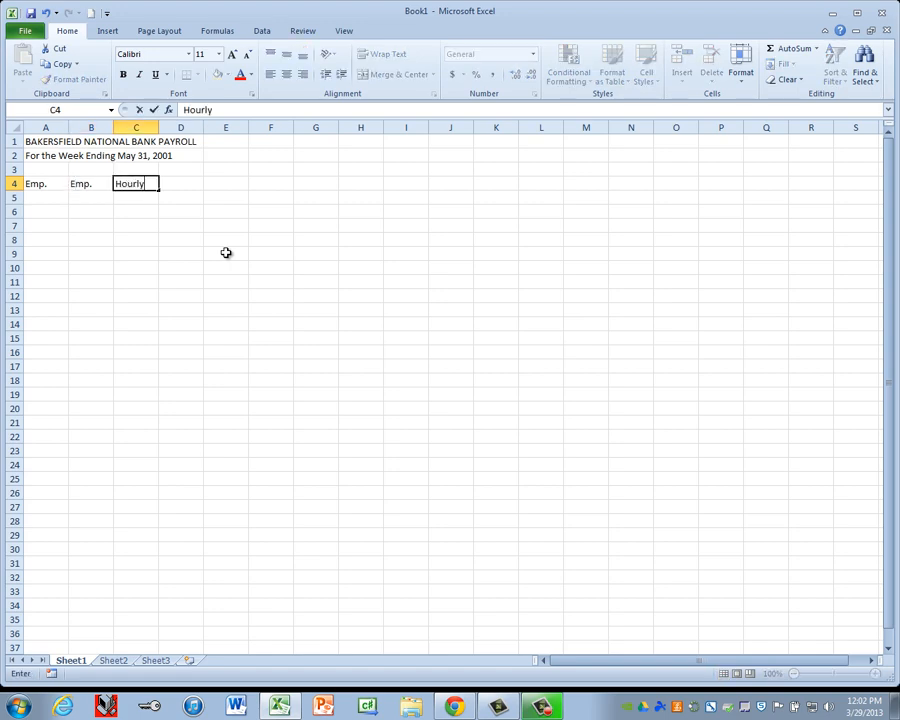
key("Tab")
type("Hours")
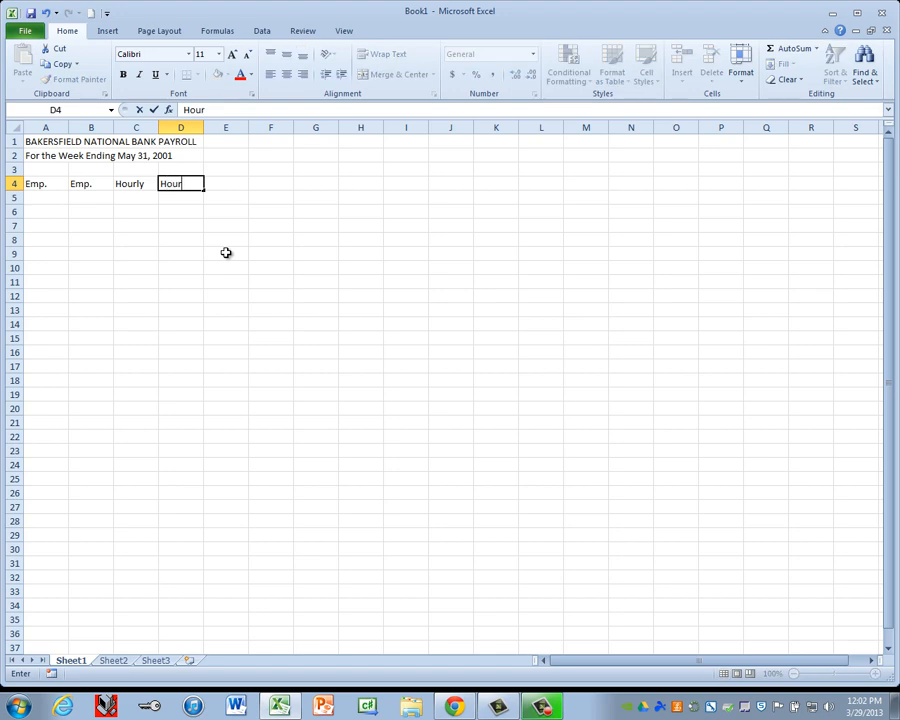
key("Tab")
type("Gross")
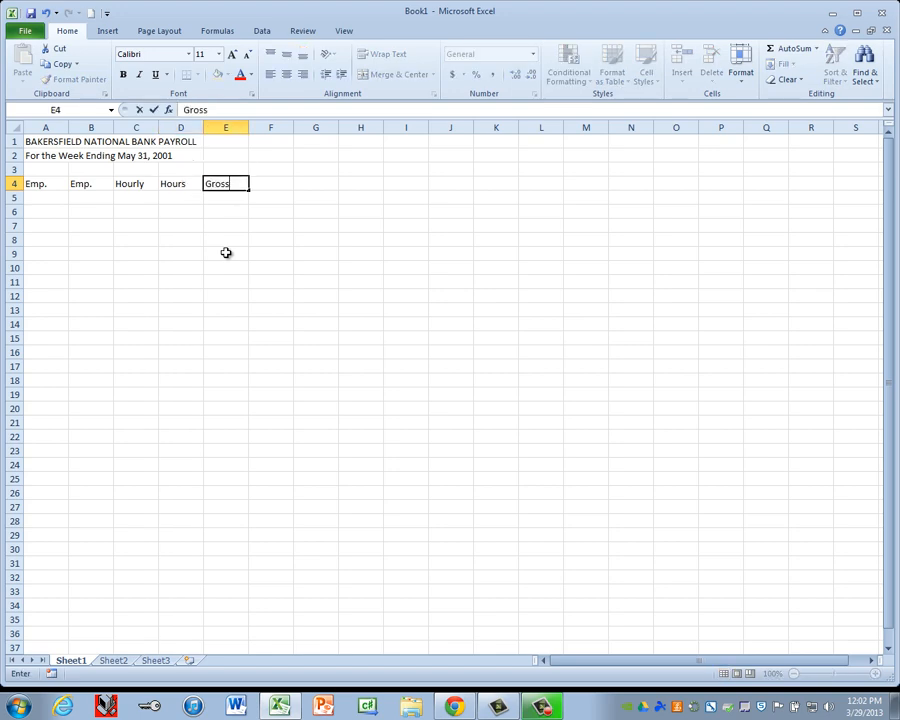
key("Return")
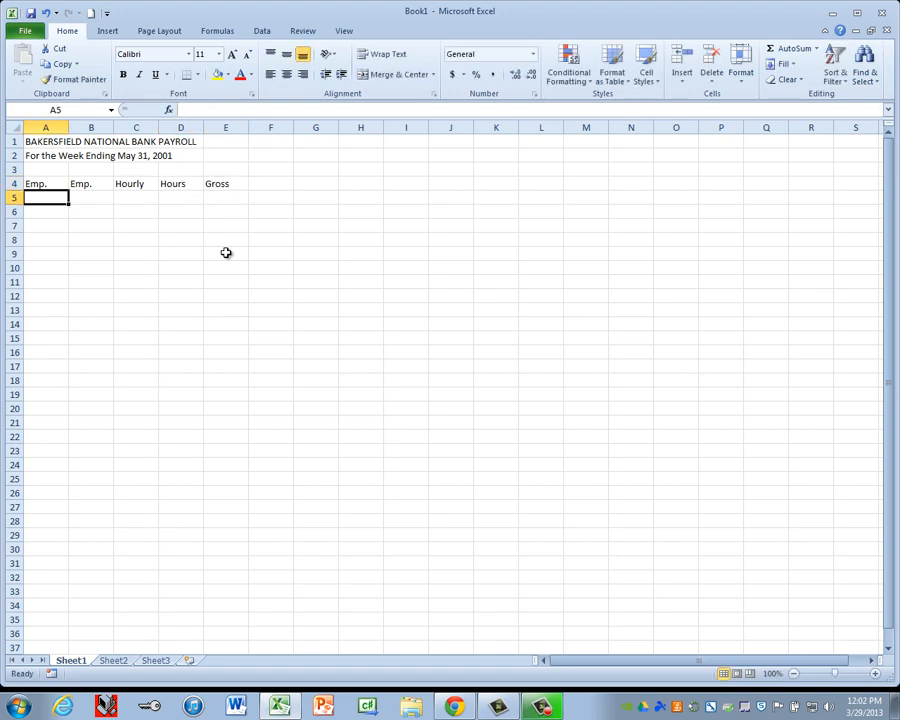
type("Number")
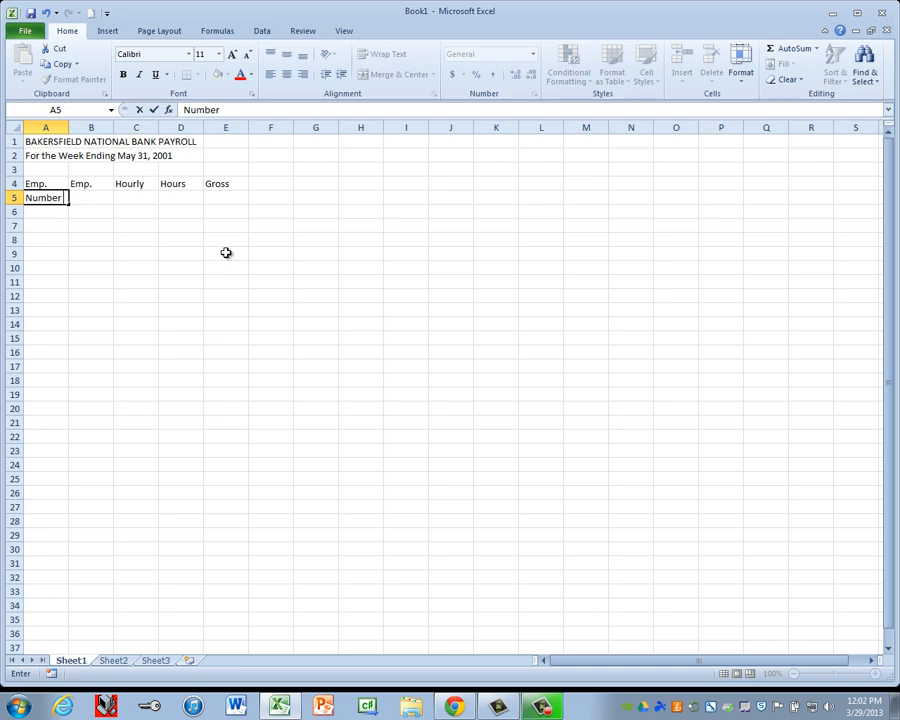
type(" Name")
key("Tab")
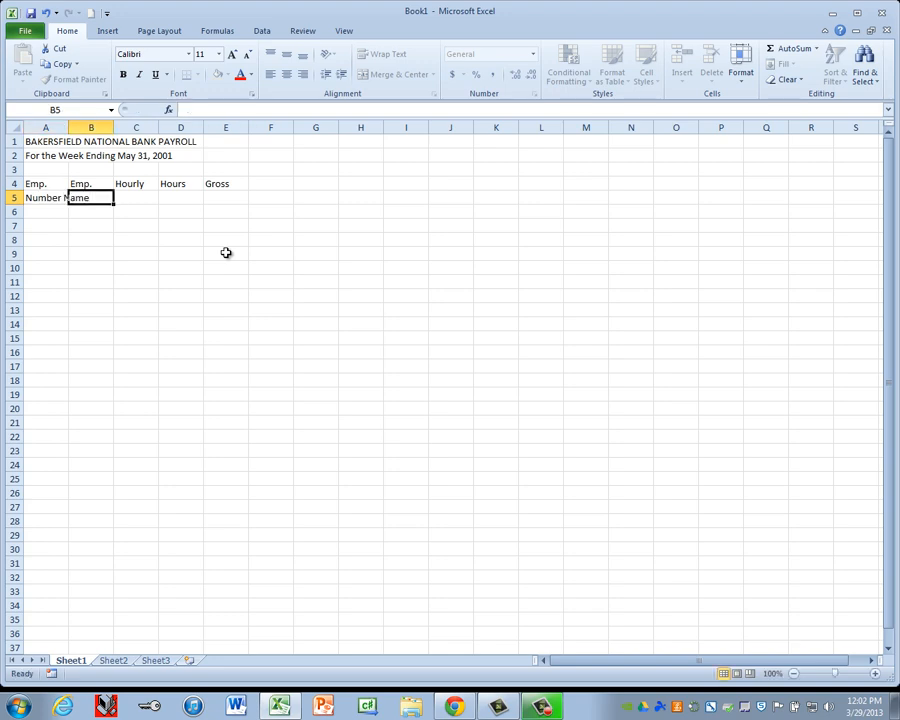
key("Left")
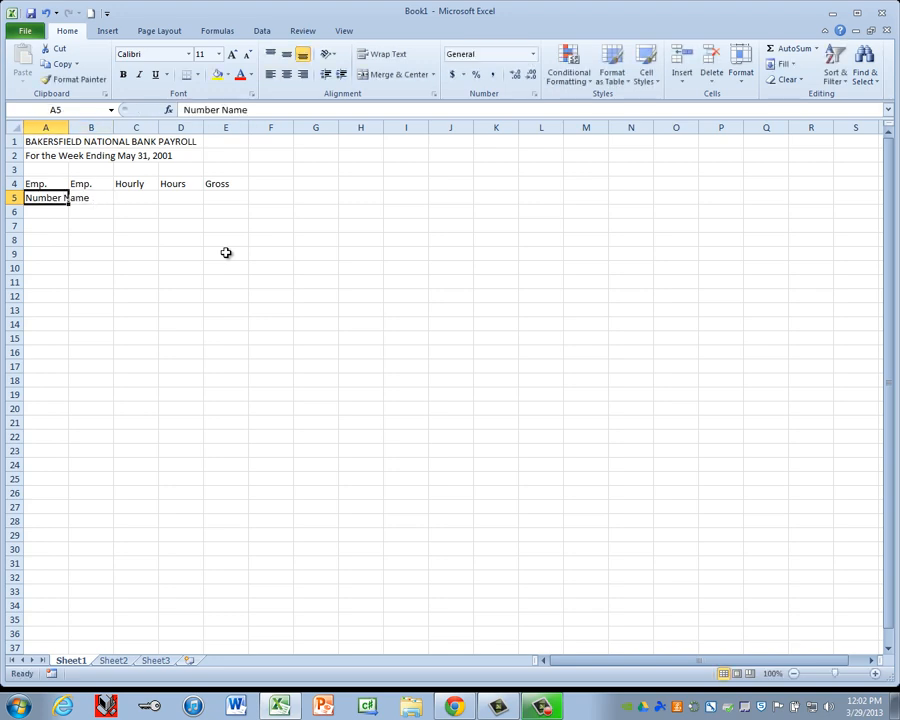
- Enter the second heading line Number, Name, Rate, Worked and Pay in cells A5 through E5
type("Number")
key("Tab")
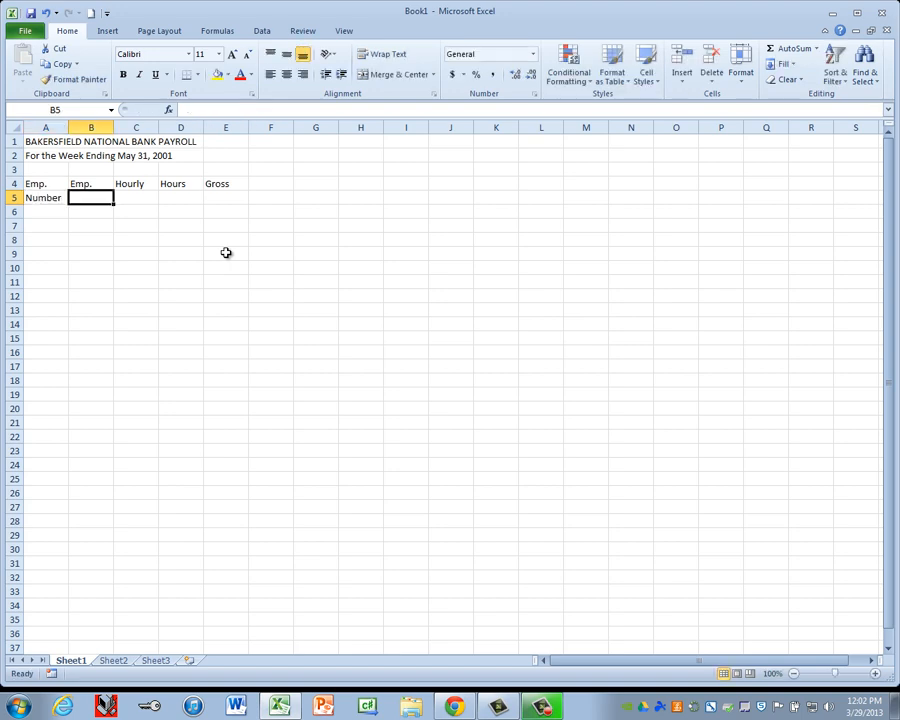
type("Name")
key("Tab")
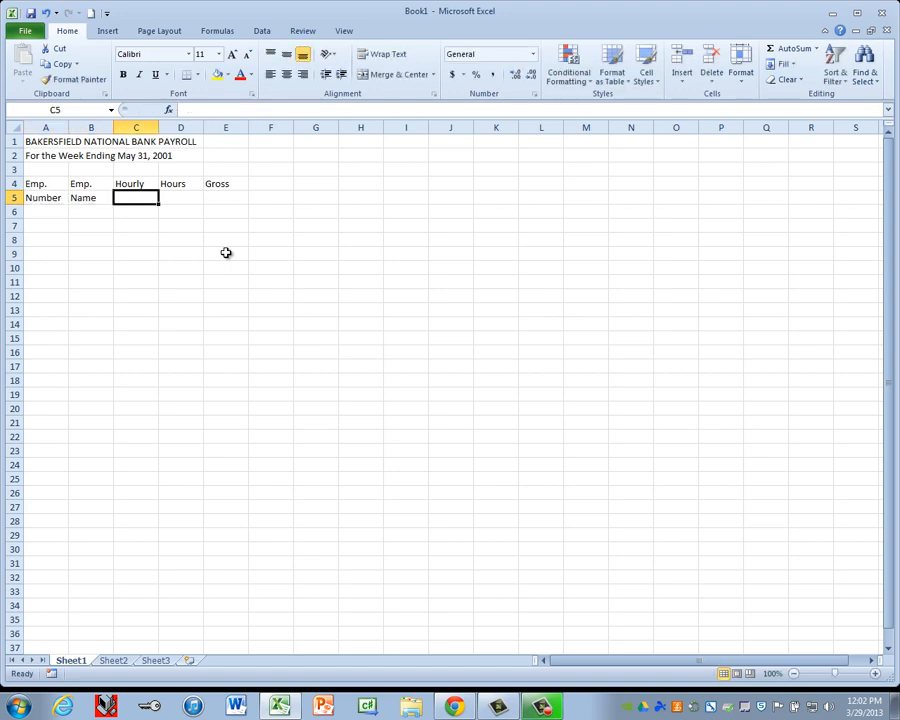
type("Rate")
key("Tab")
type("Worked")
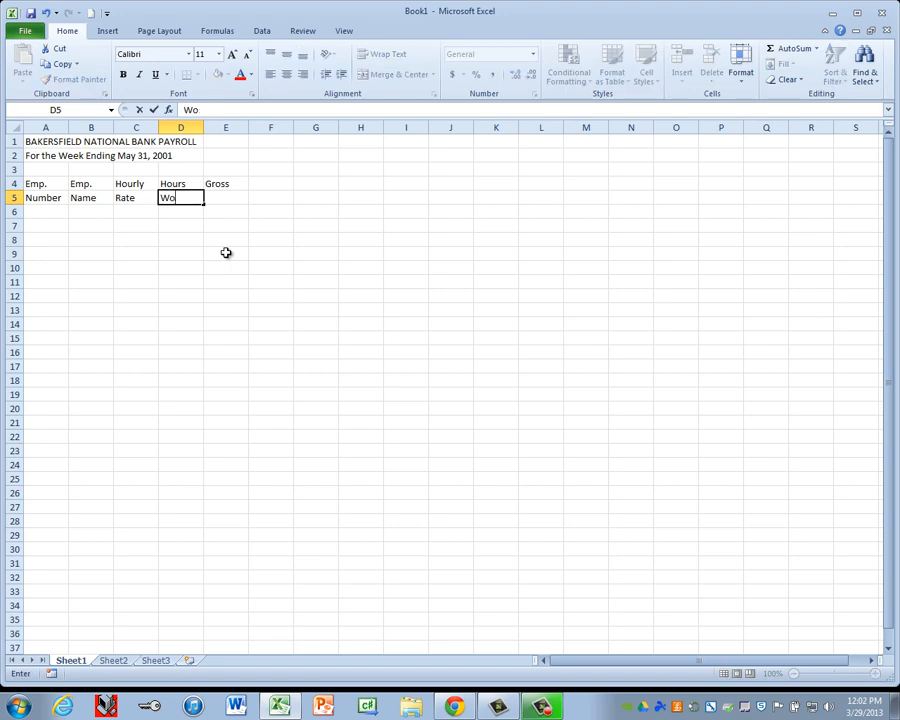
key("Tab")
type("Pay")
key("Tab")
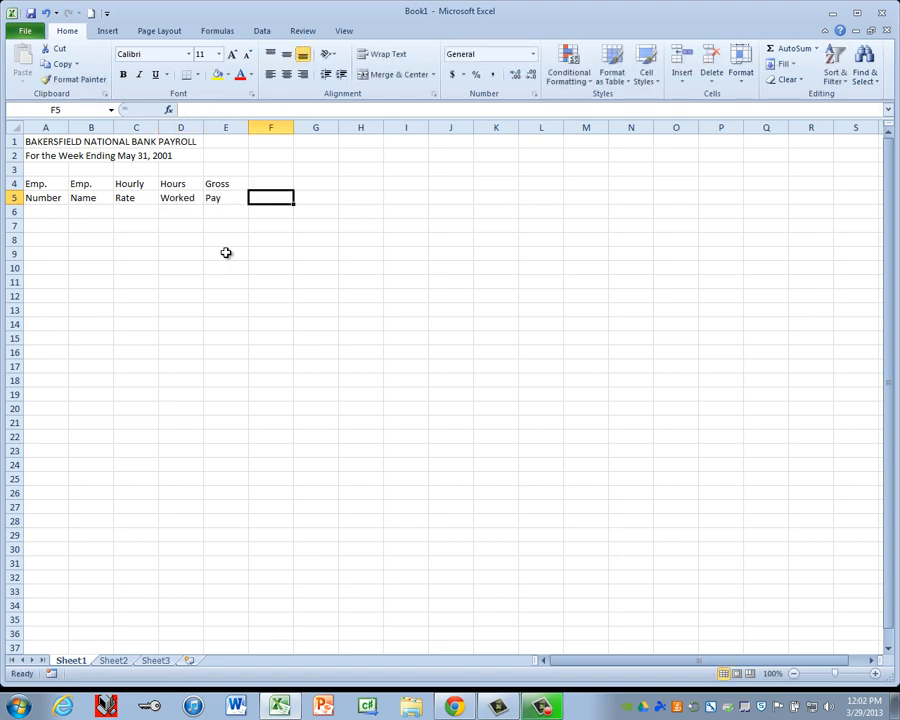
- Add the headings FICA, FWT and Net Pay in cells F5 through H5
type("FICA")
key("Tab")
type("FWT")
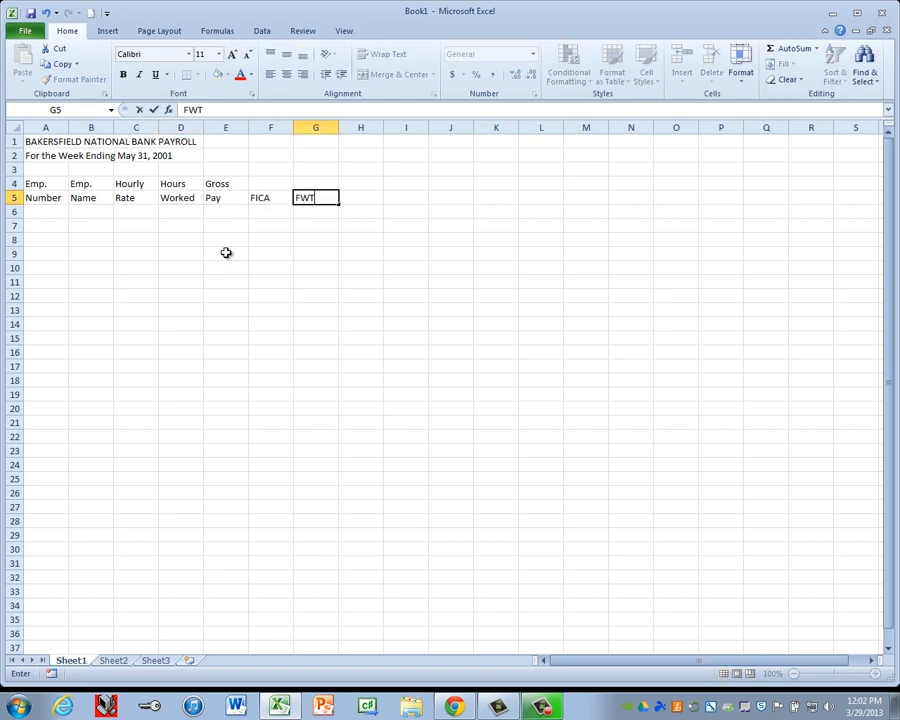
key("Tab")
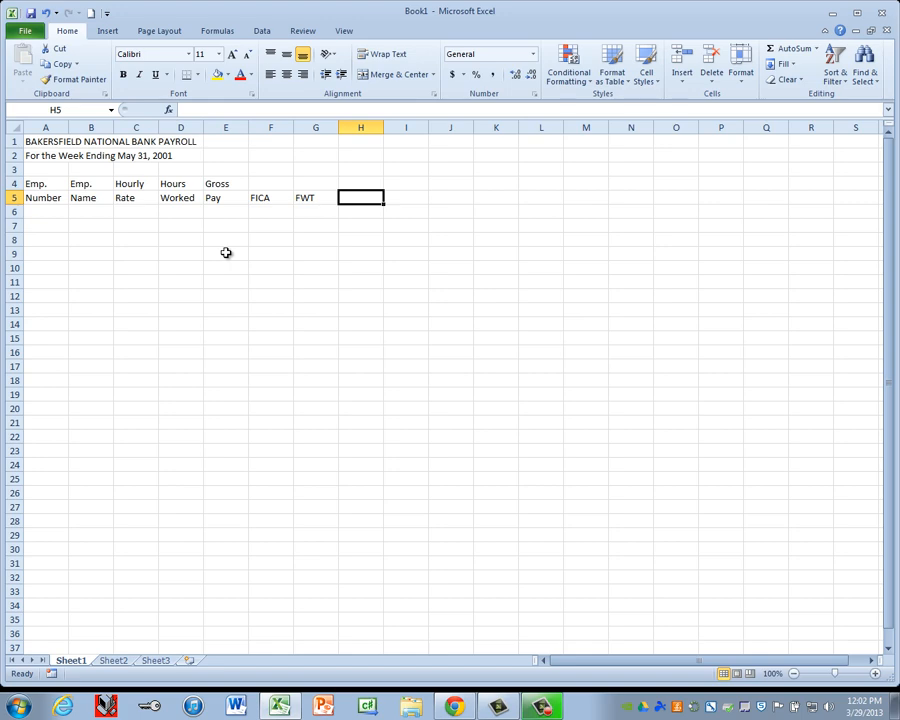
type("Net Pay")
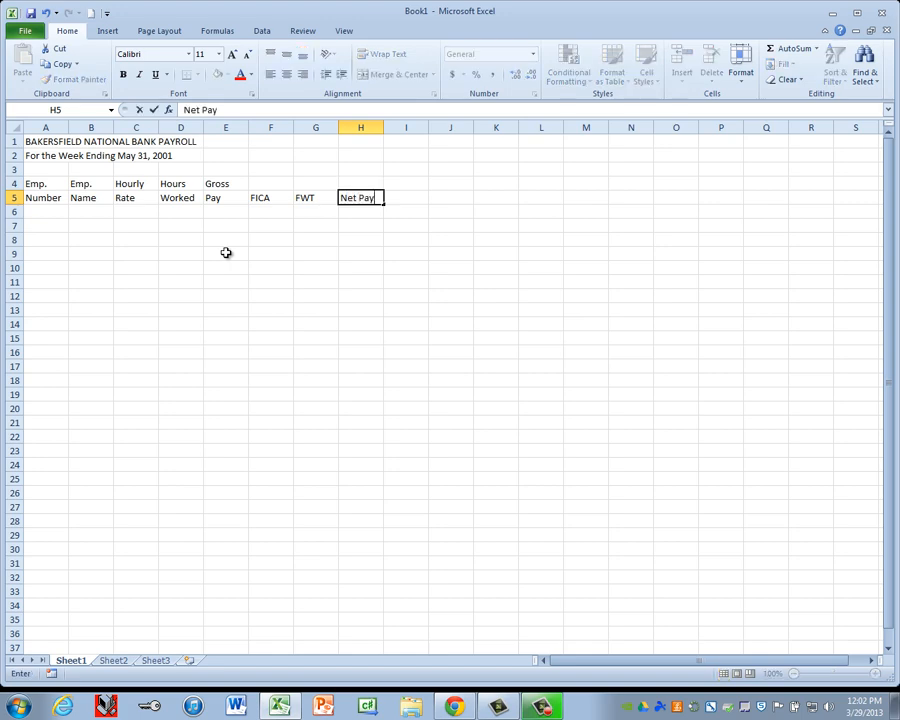
key("Return")
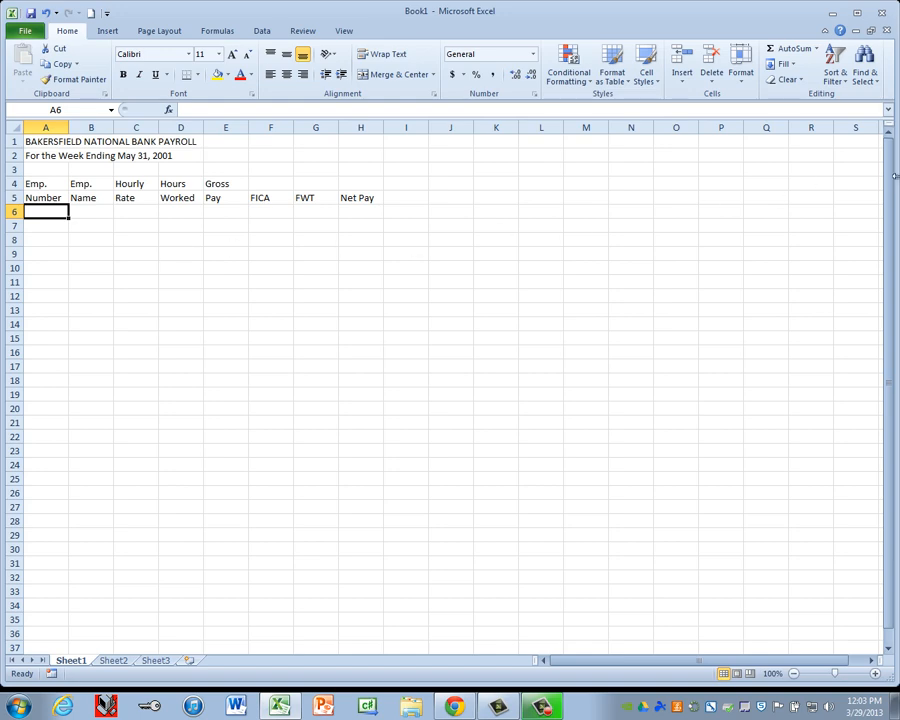
- Enter the six employee numbers down the Emp. Number column in cells A6 through A11
type("18475")
key("Return")
type("185")
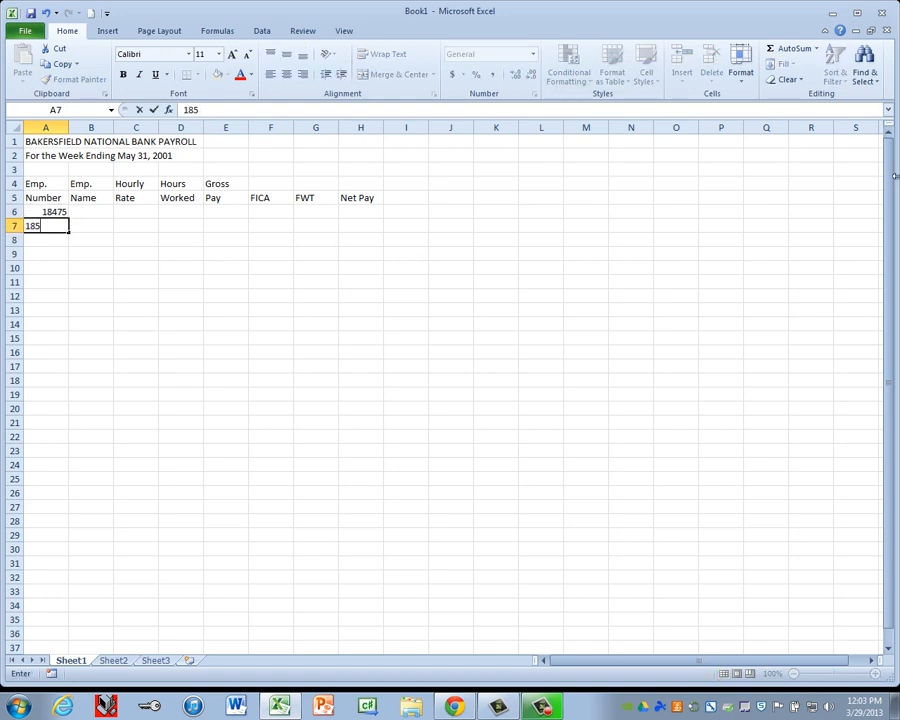
type("23")
key("Return")
type("18575")
key("Return")
type("1")
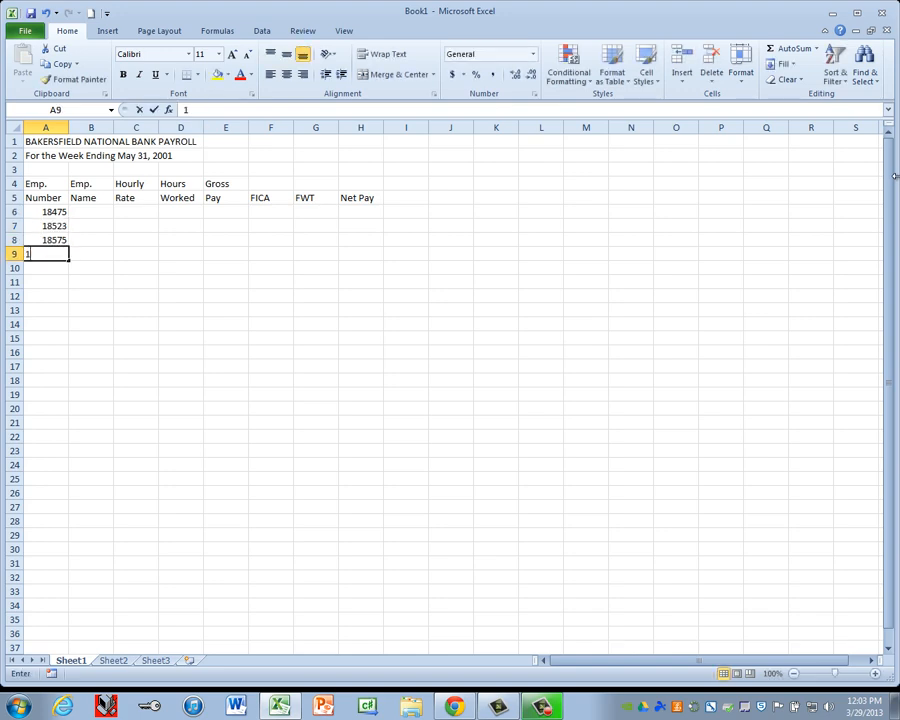
type("8599")
key("Return")
type("18623")
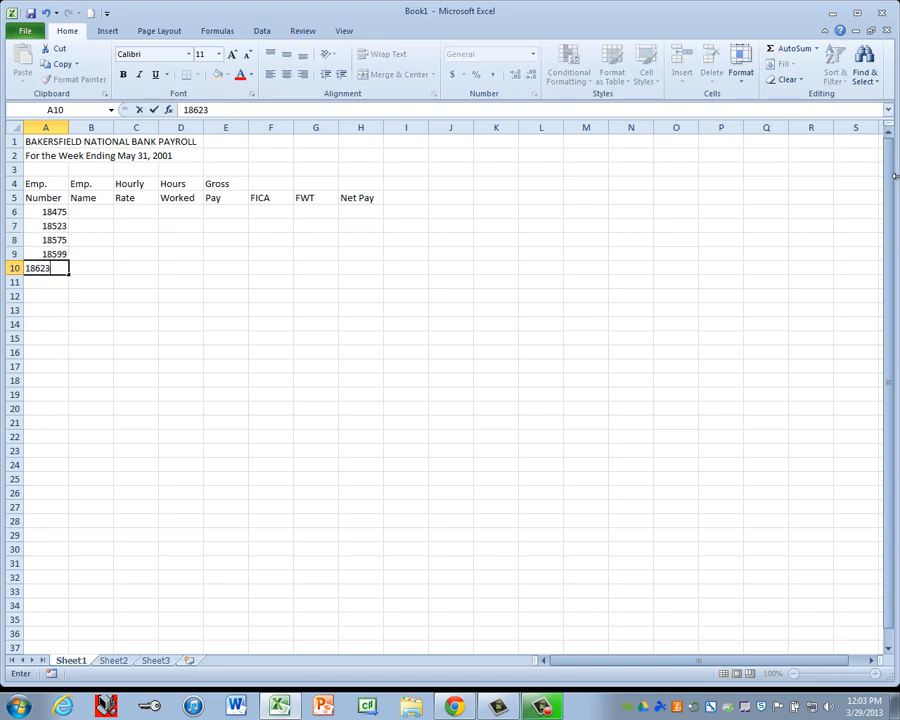
key("Return")
type("18689")
key("Return")
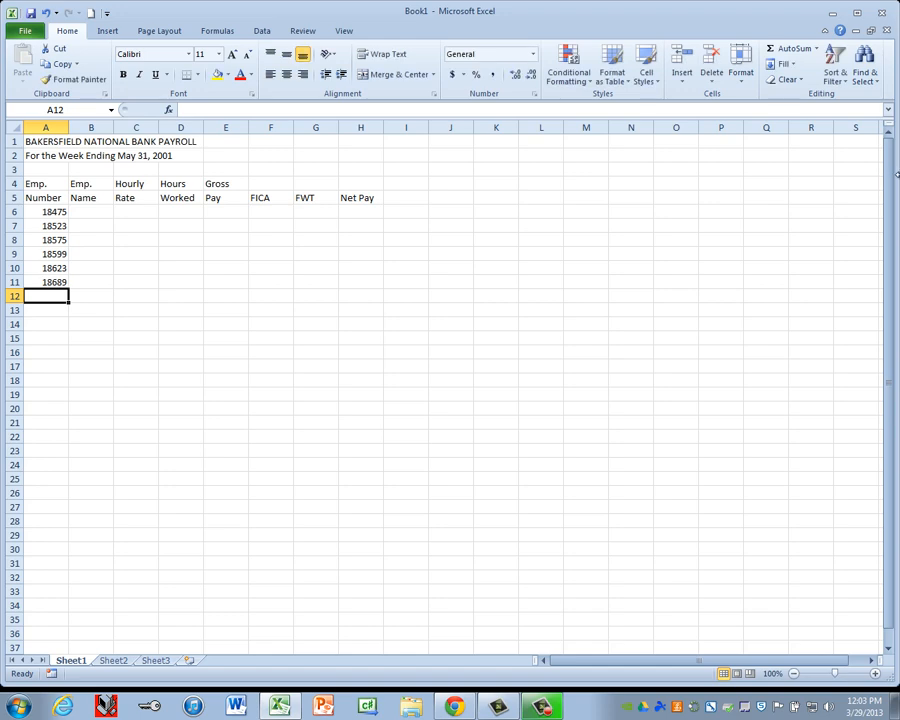
- Enter the six employees' last names down the Emp. Name column in cells B6 through B11
left_click(102, 213)
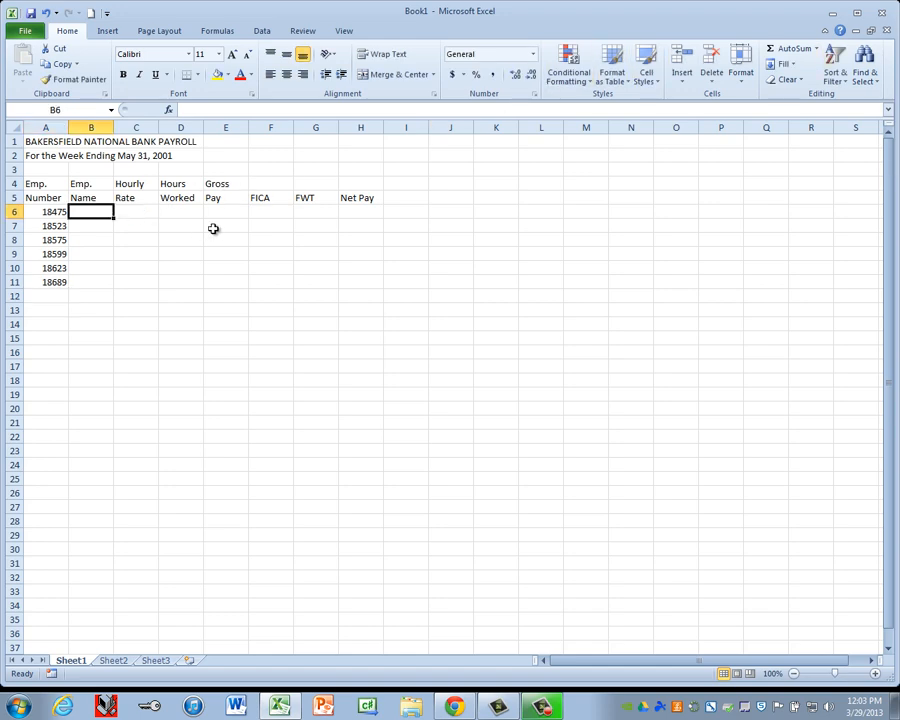
type("Carber")
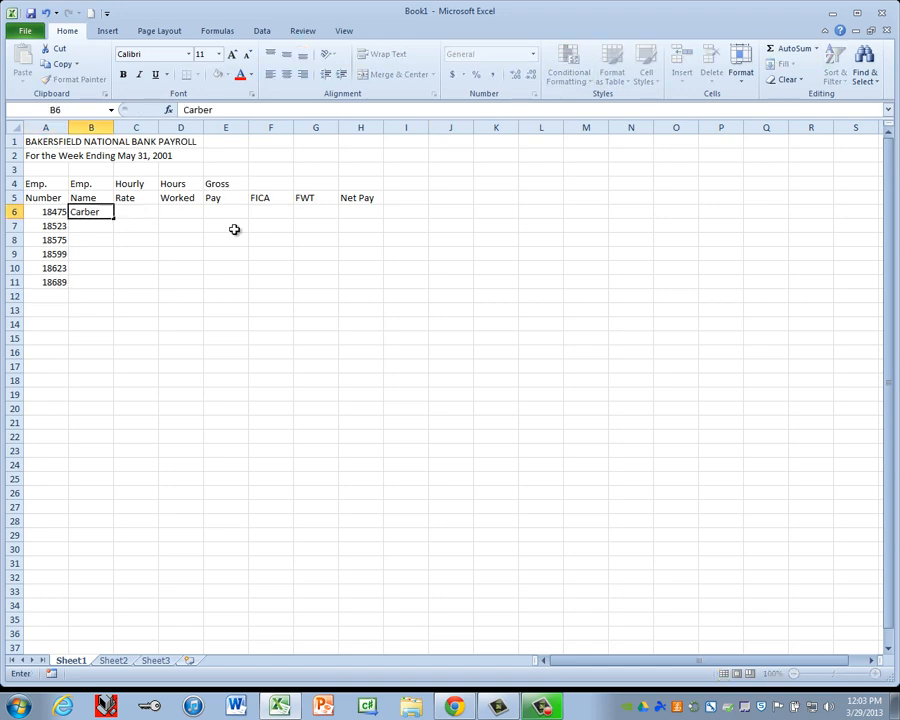
key("Tab")
key("Left")
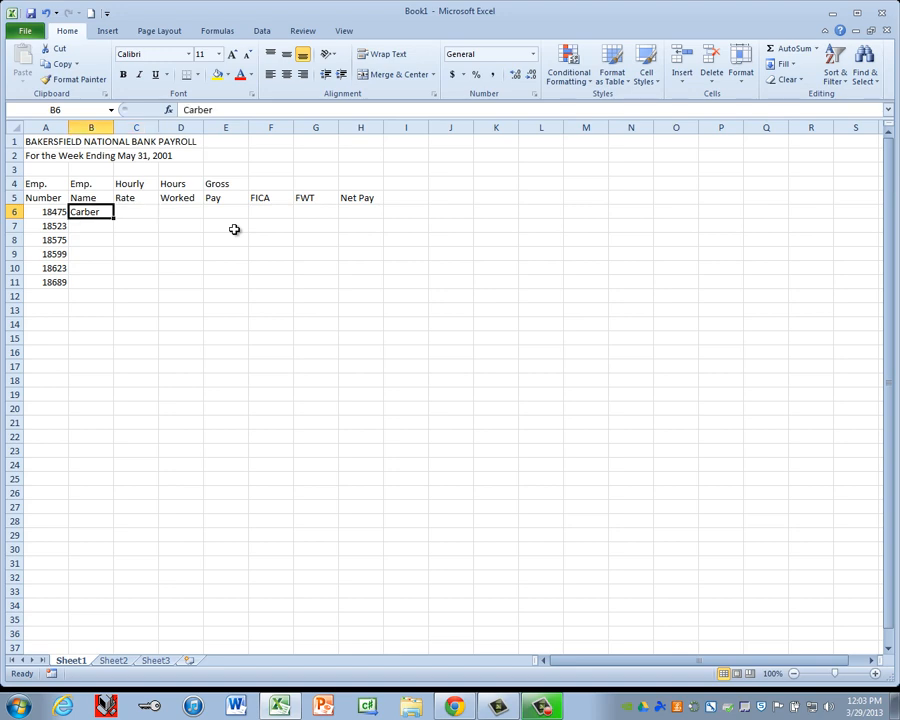
type("Carver")
key("Return")
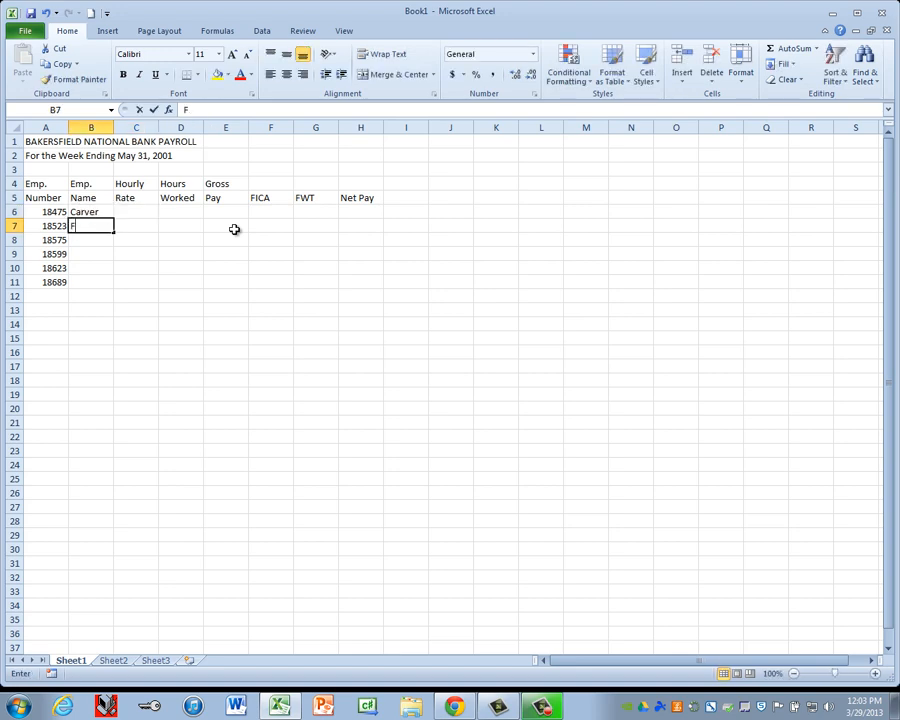
type("Finch")
key("Return")
type("Jackson")
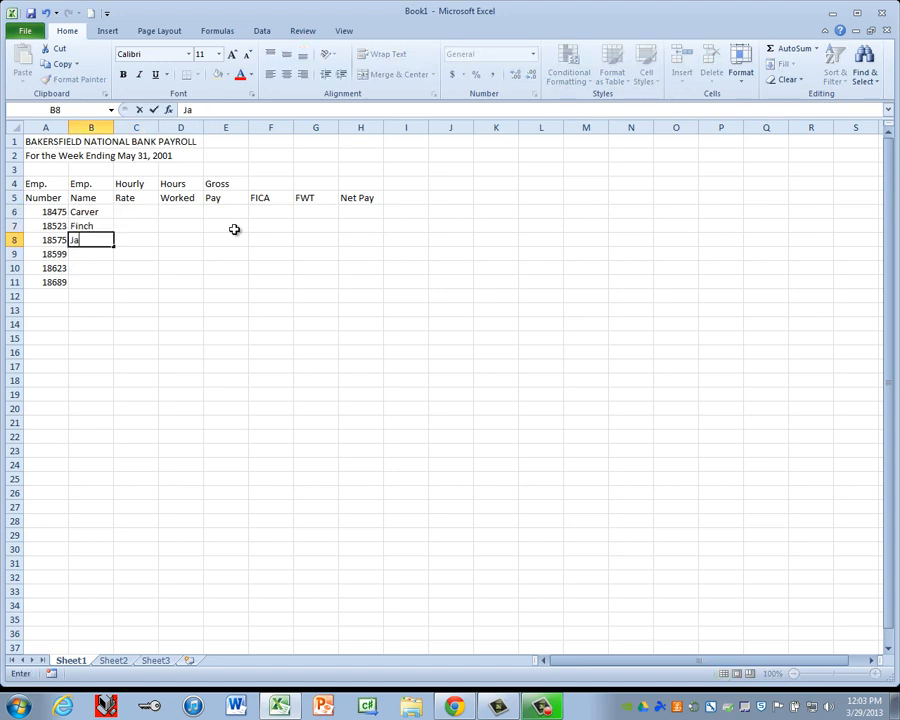
key("Return")
type("Miller")
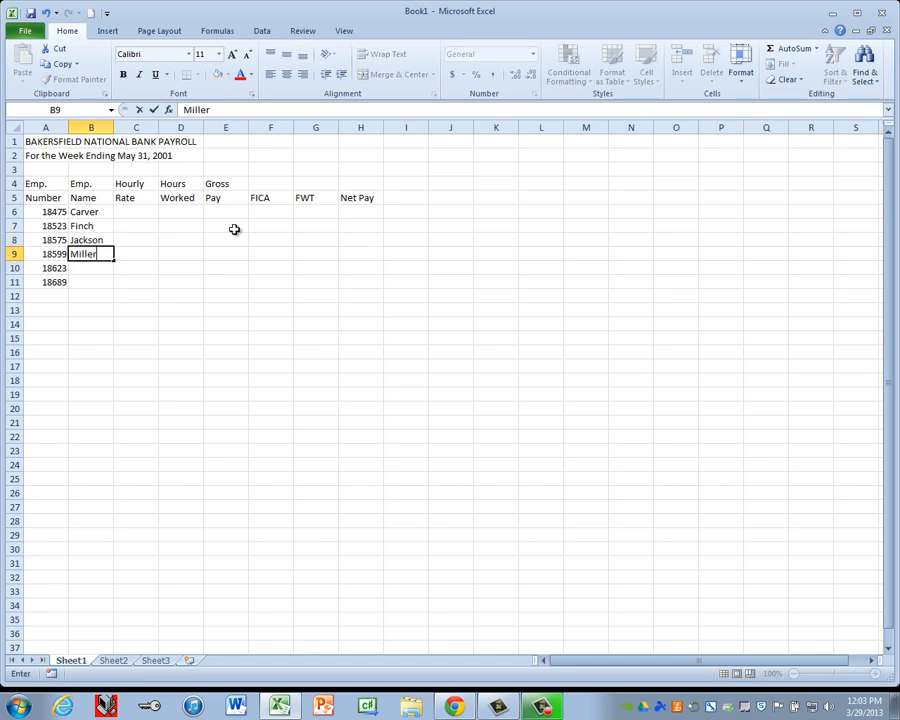
key("Return")
type("Pochman")
key("Return")
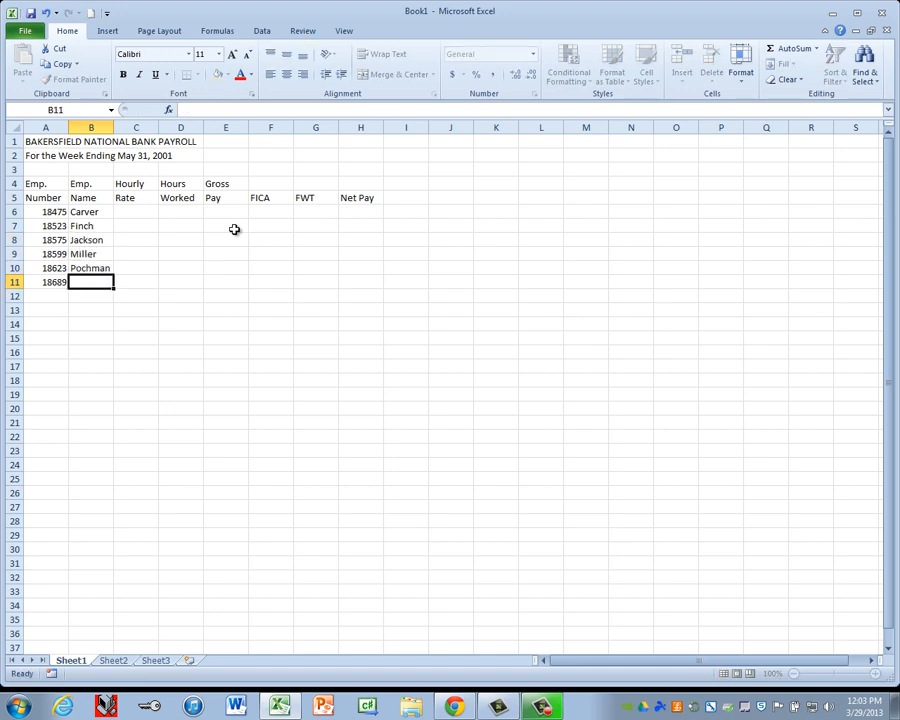
type("Thompson")
key("Return")
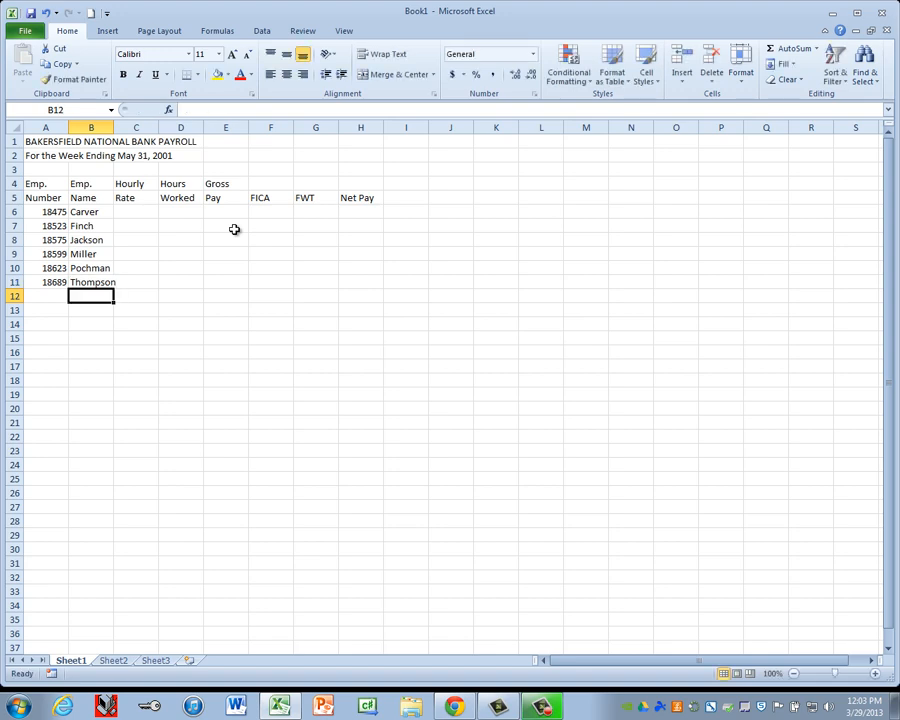
- Enter the hourly rates 5.55, 6.25, 6.5, 6.25, 7.2 and 8.25 in cells C6 through C11
left_click(147, 216)
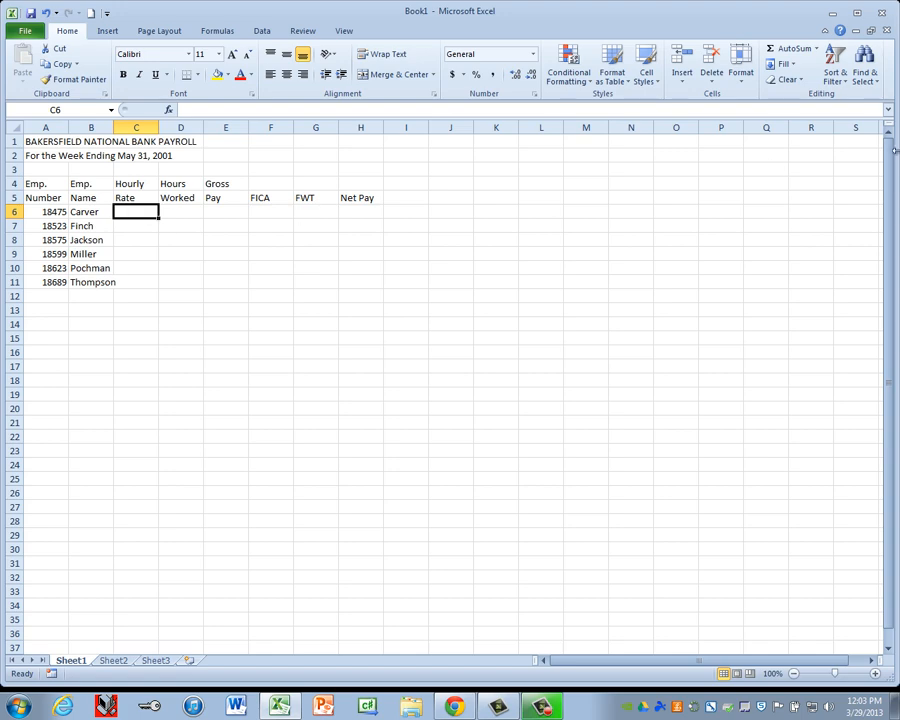
type("5.55")
key("Return")
type("6")
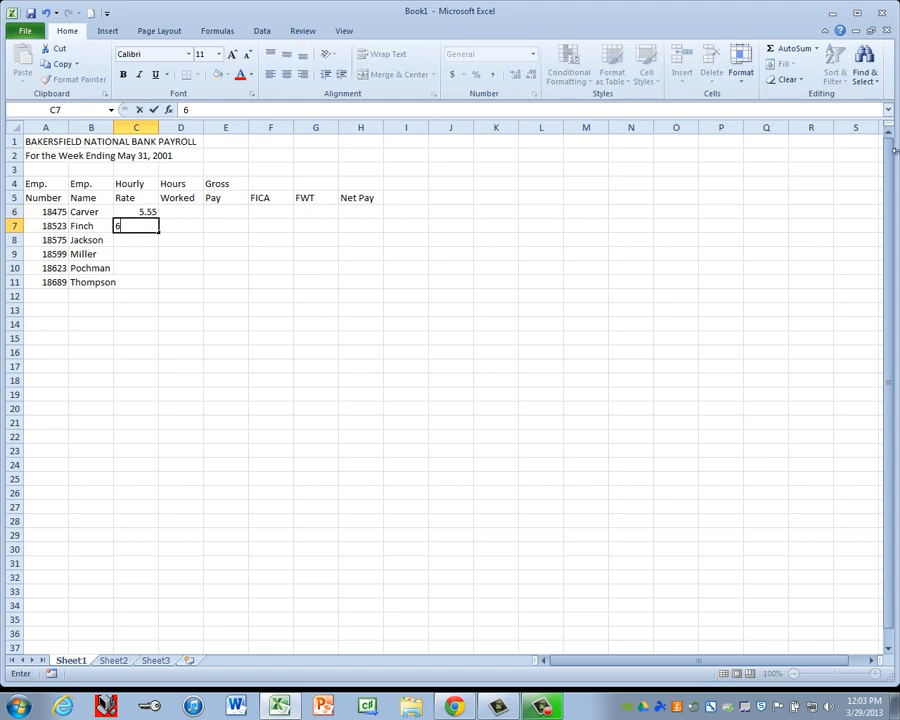
type(".25")
key("Return")
type("6.5")
key("Return")
type("6.25")
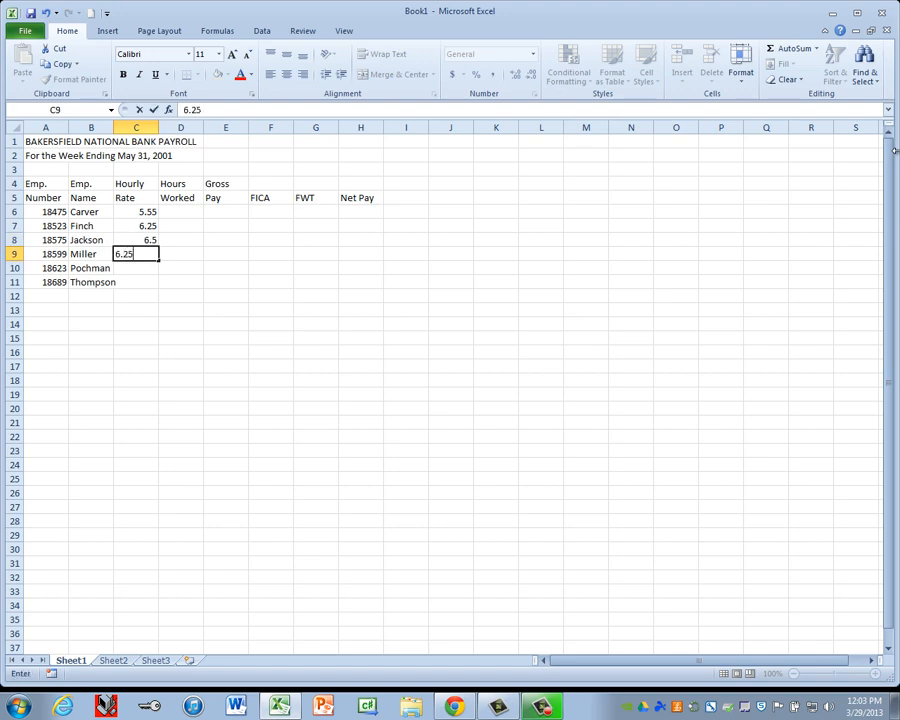
key("Return")
type("7.2")
key("Return")
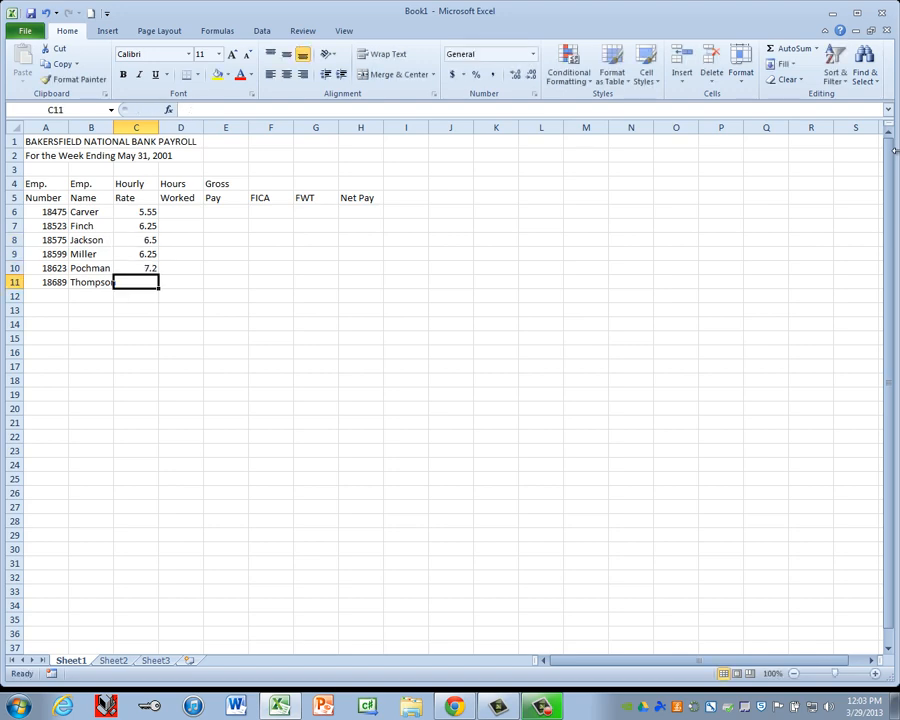
type("8.25")
key("Return")
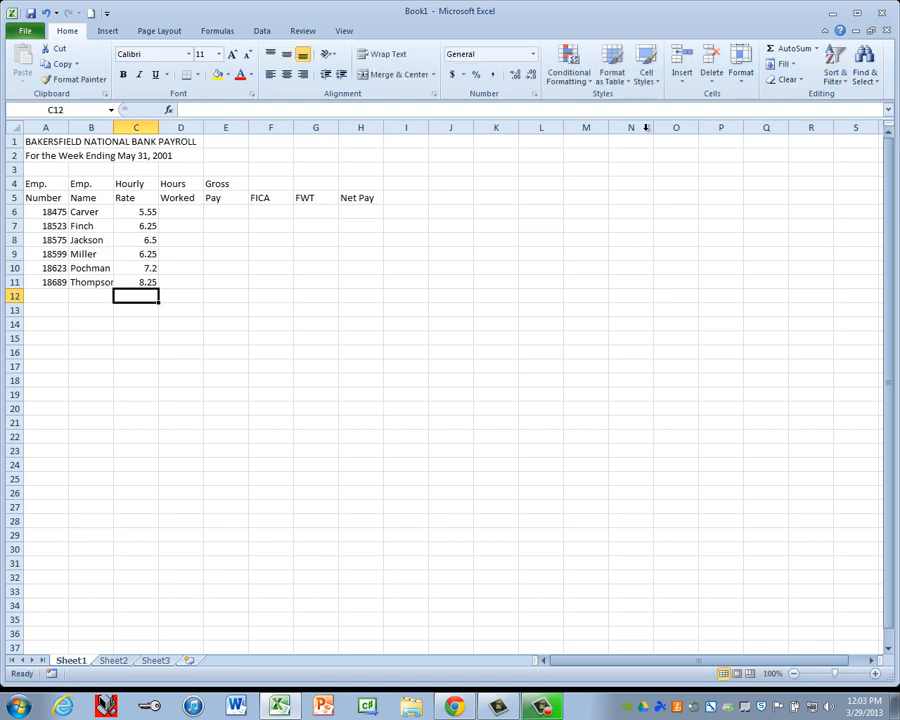
- Enter the hours worked 23, 32, 18, 27, 31 and 33 in cells D6 through D11
left_click(181, 210)
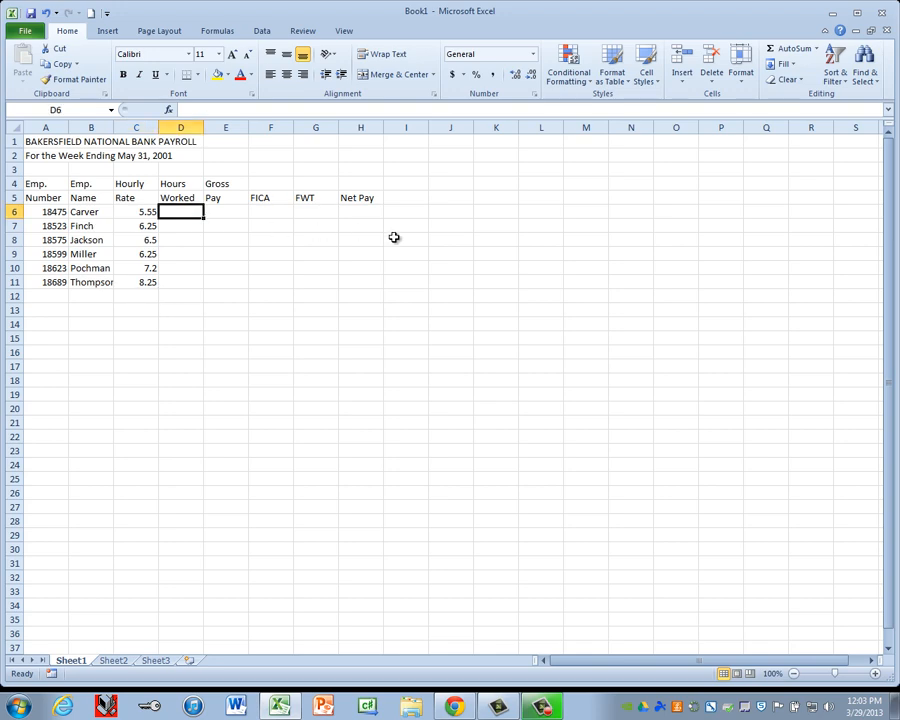
type("23")
key("Return")
type("32")
key("Return")
type("18")
key("Return")
type("2")
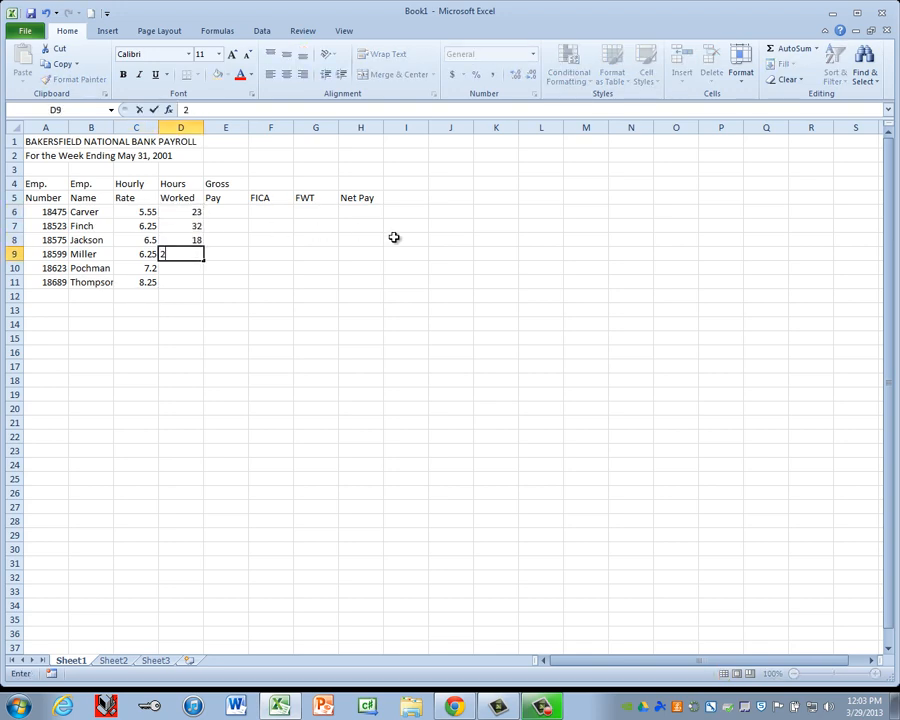
type("7")
key("Return")
type("31")
key("Return")
type("33")
key("Return")
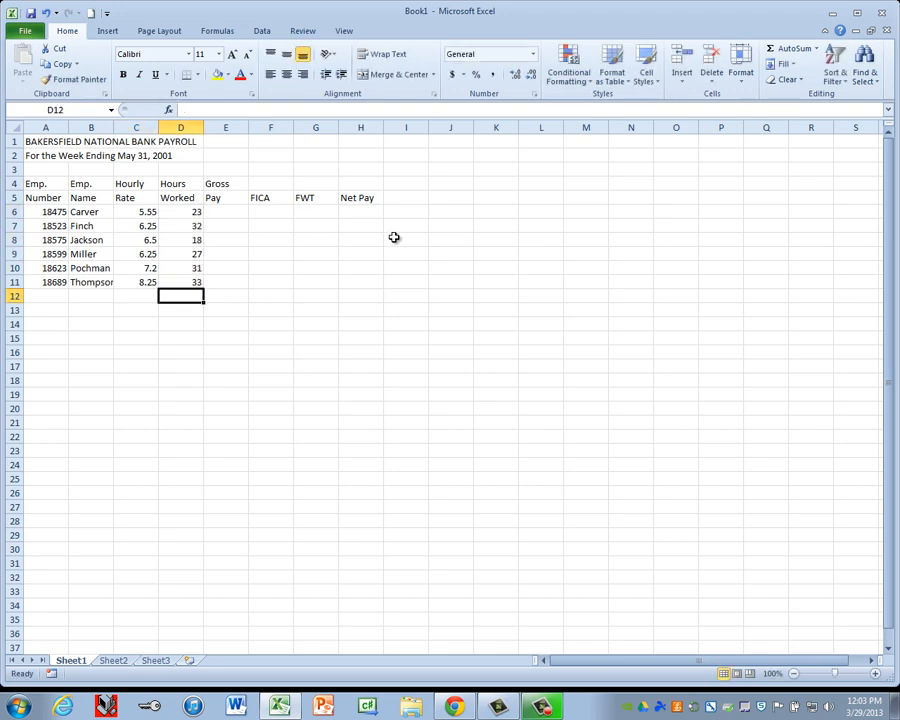
- Enter the FWT amounts 19.5, 32.75, 28.15, 33, 22.25 and 33.45 in cells G6 through G11
left_click(319, 219)
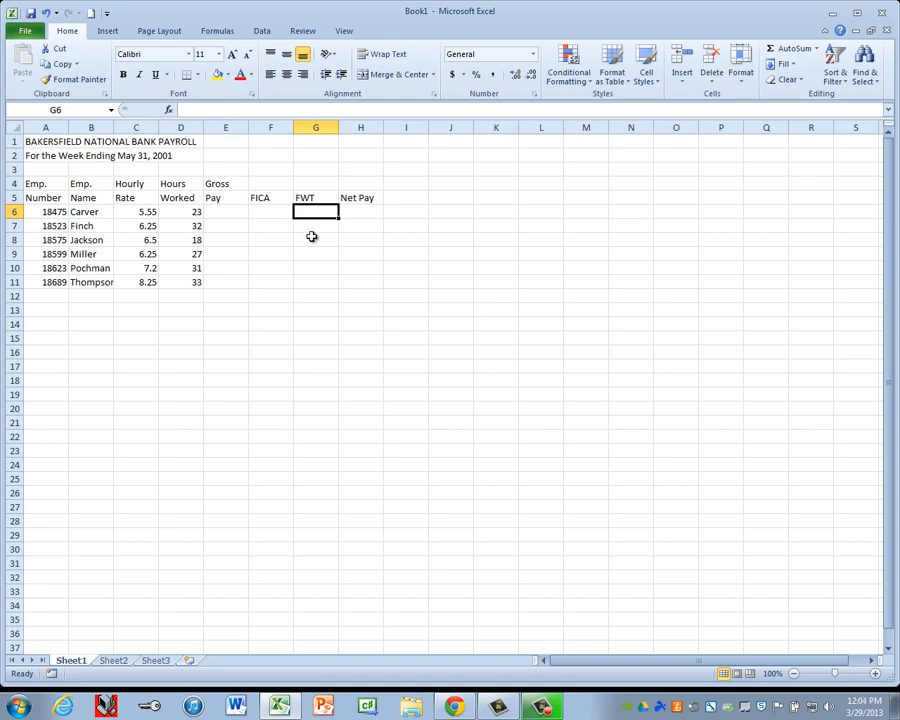
type("19.5")
key("Return")
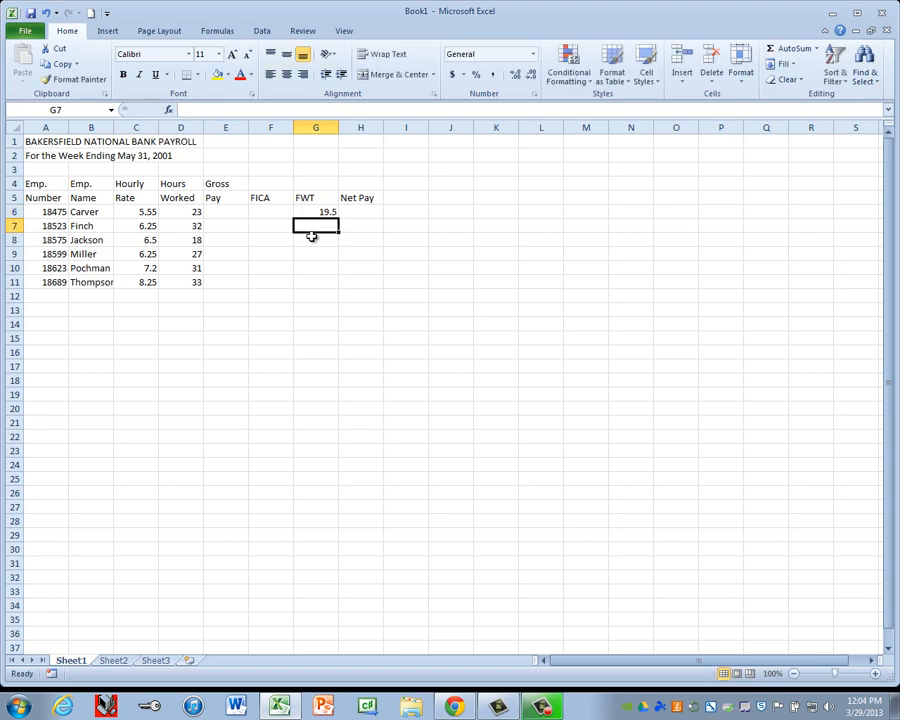
type("32.75")
key("Return")
type("28.")
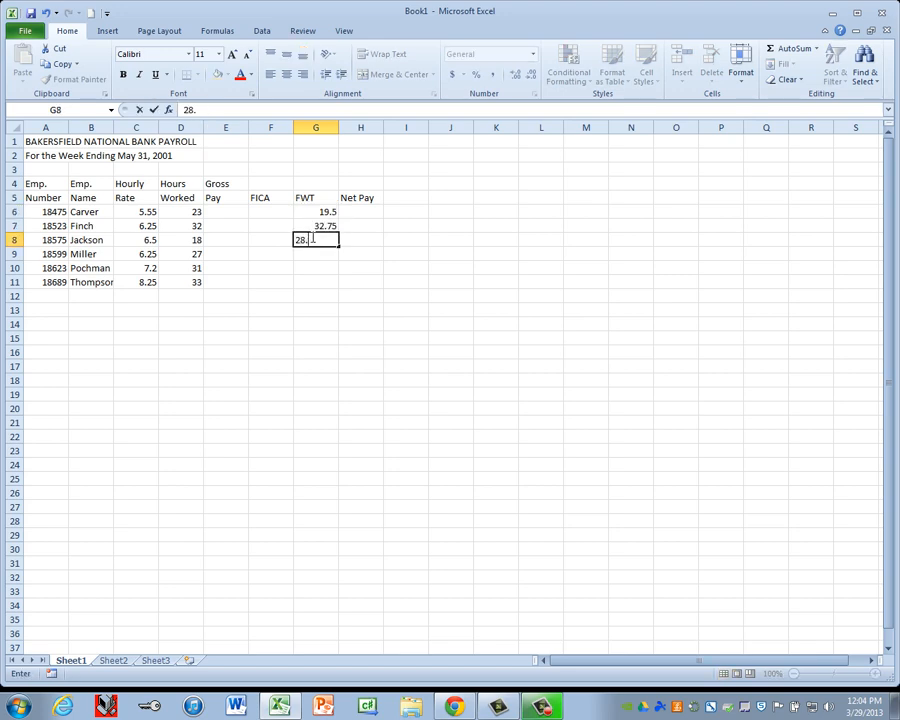
type("15")
key("Return")
type("33")
key("Return")
type("22")
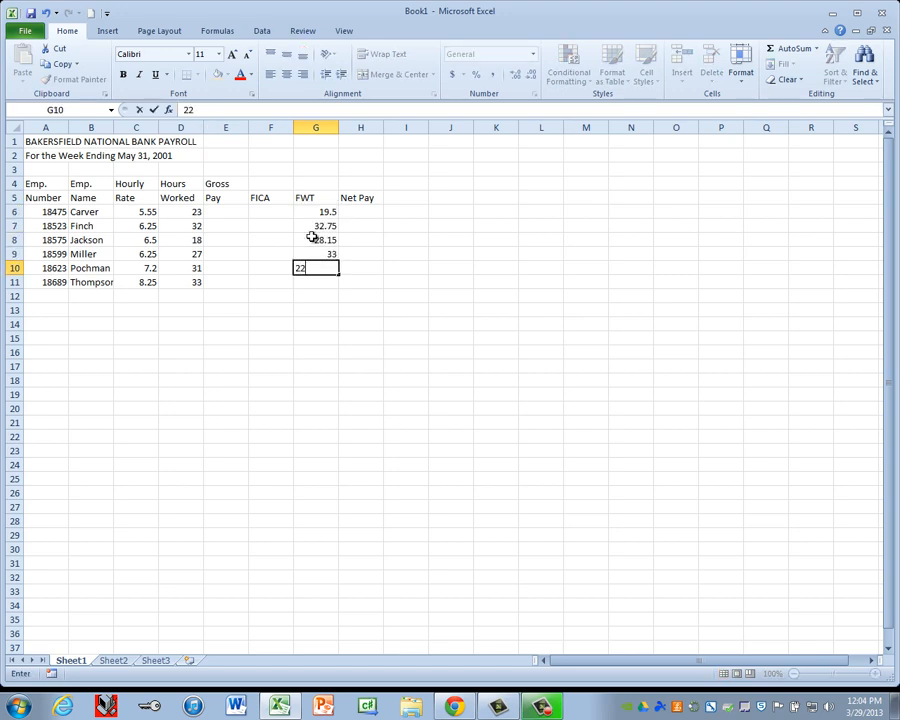
type(".25")
key("Return")
type("33.45")
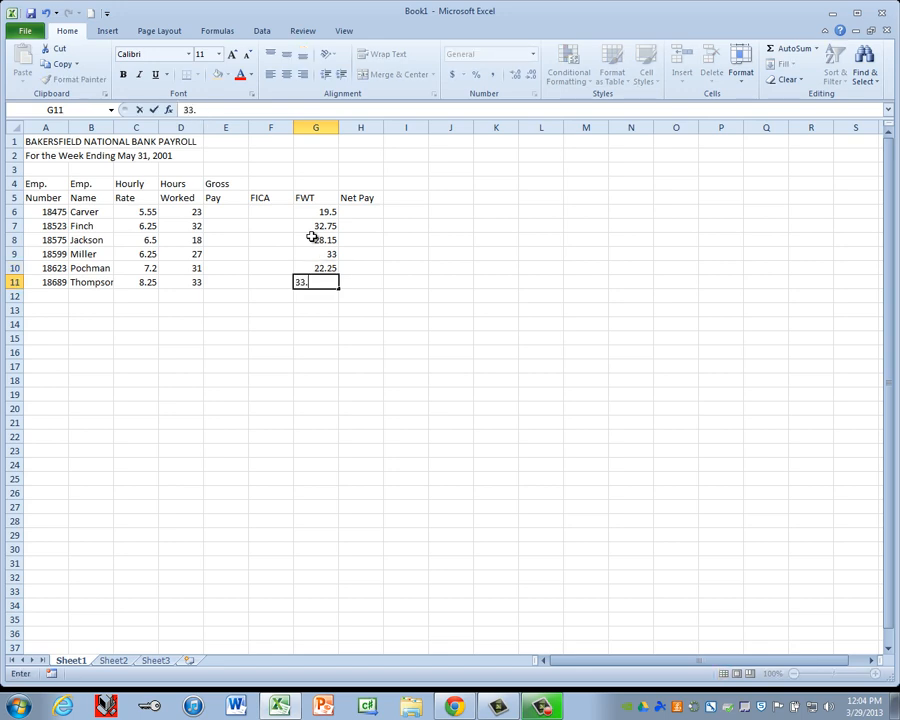
key("Return")
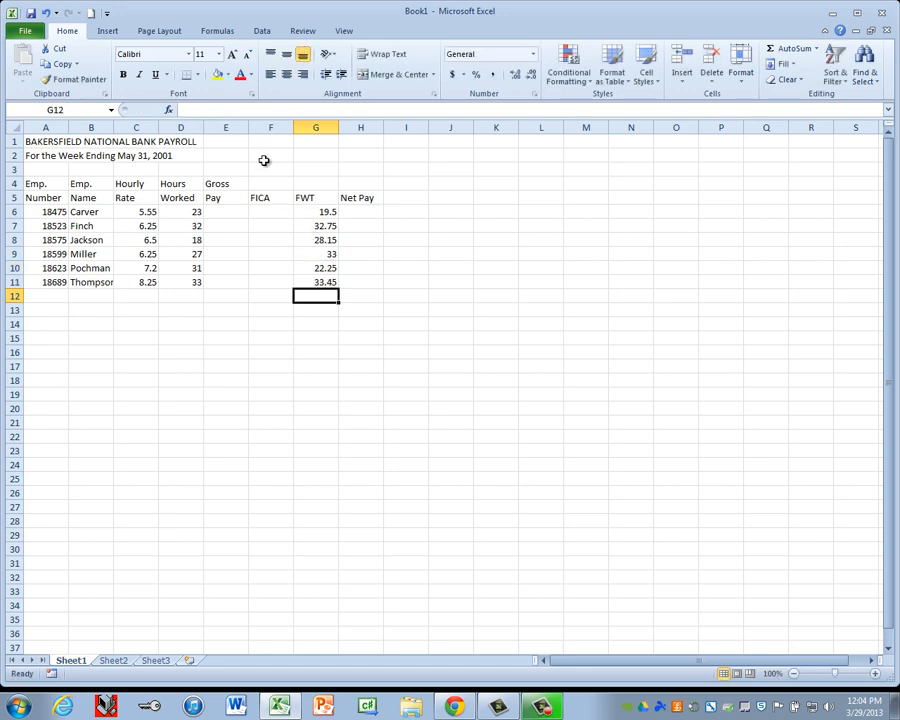
- Start a Save As and browse the personal network drive to the Excel folder under Sample Student Drive, A1 Computer Technology 1
left_click(35, 34)
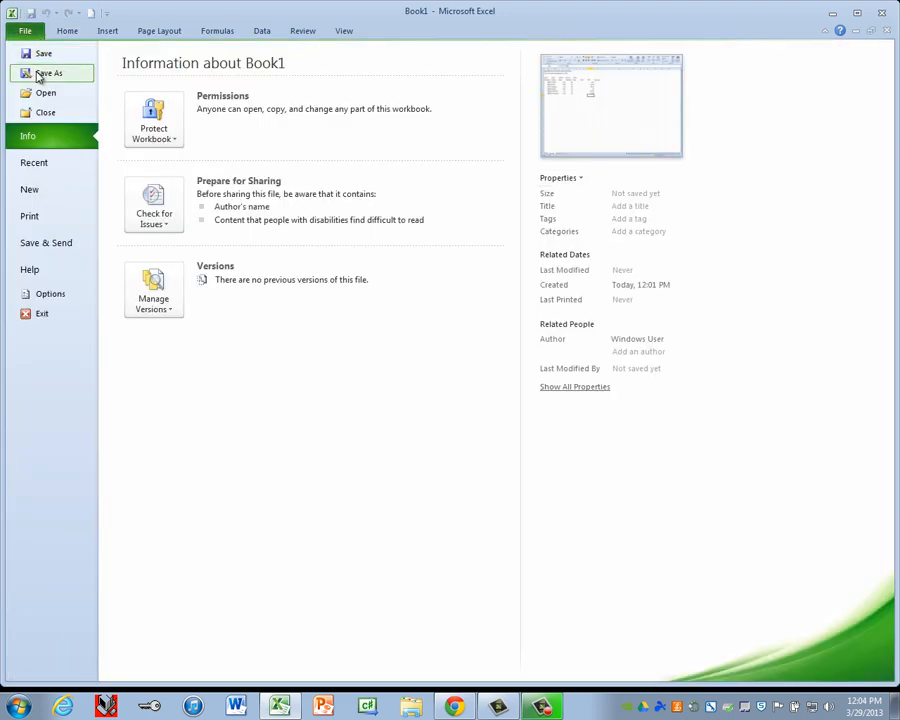
key("Escape")
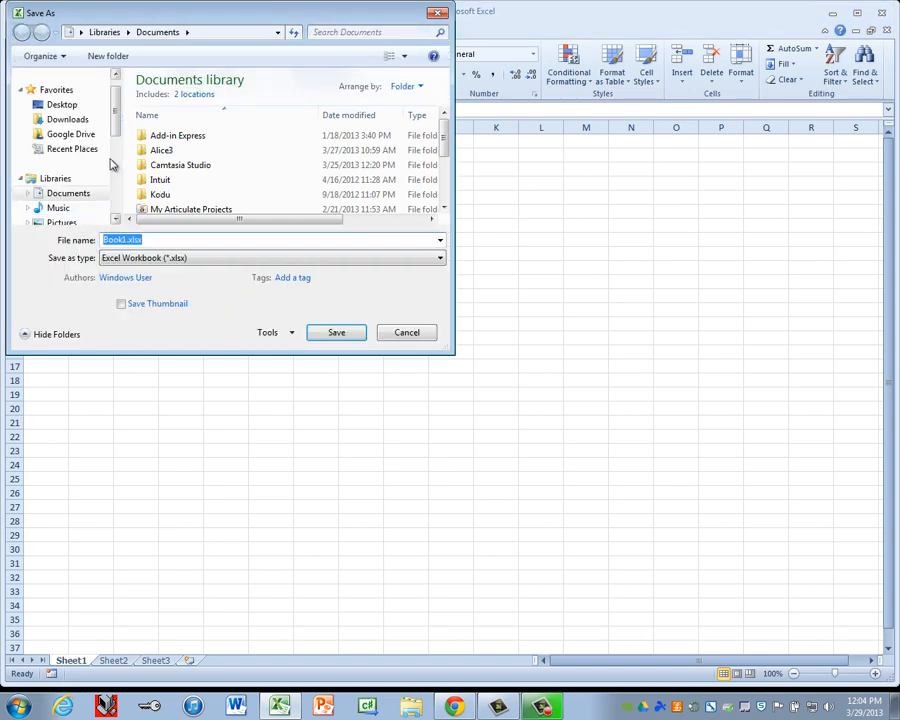
scroll(95, 175, "down", 3)
left_click(88, 179)
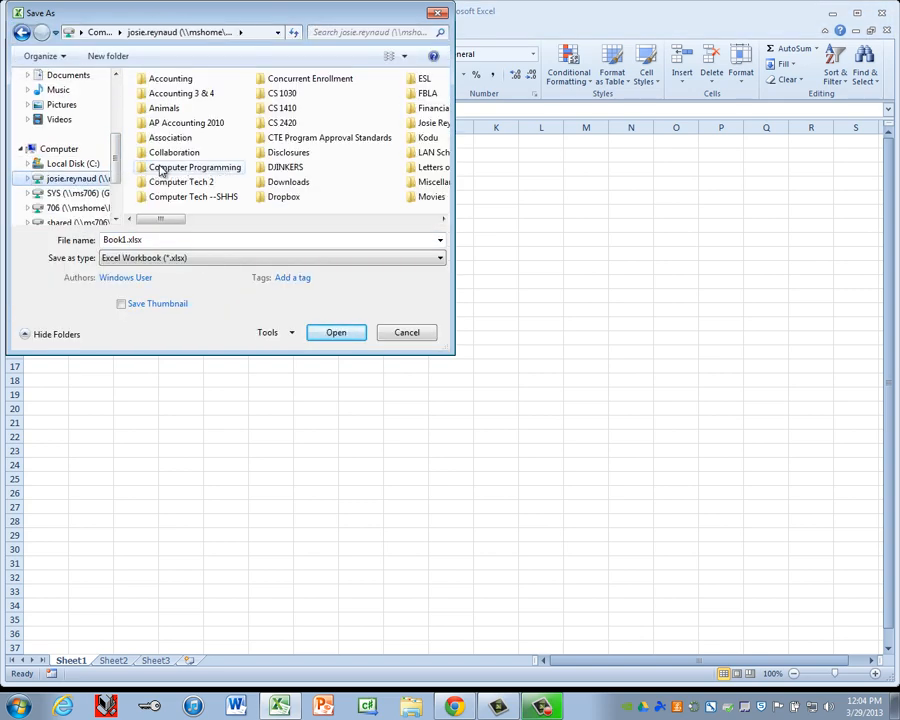
scroll(160, 172, "down", 5)
double_click(160, 170)
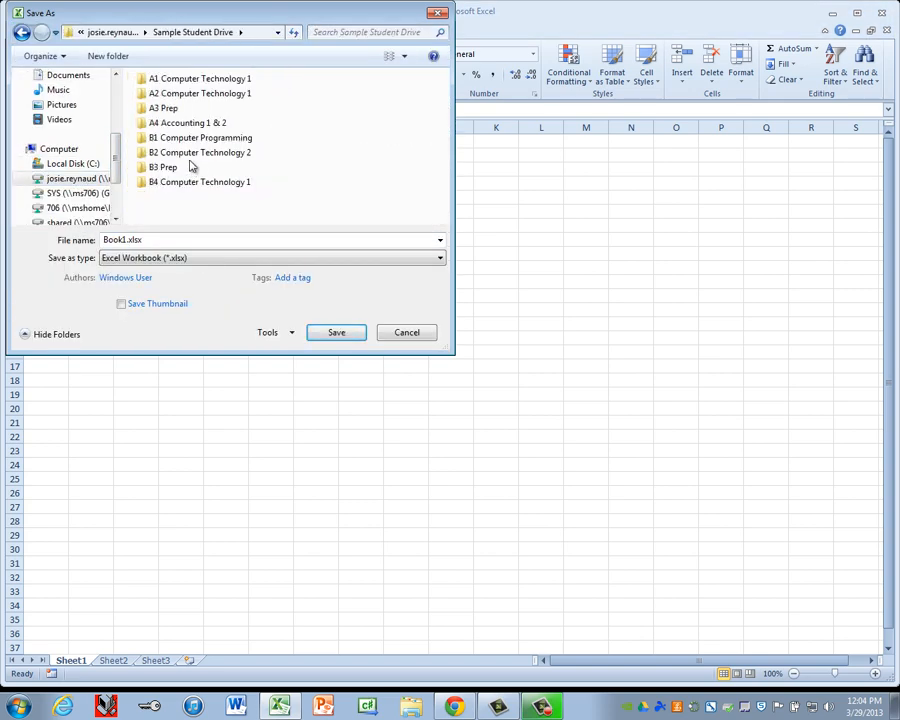
double_click(195, 79)
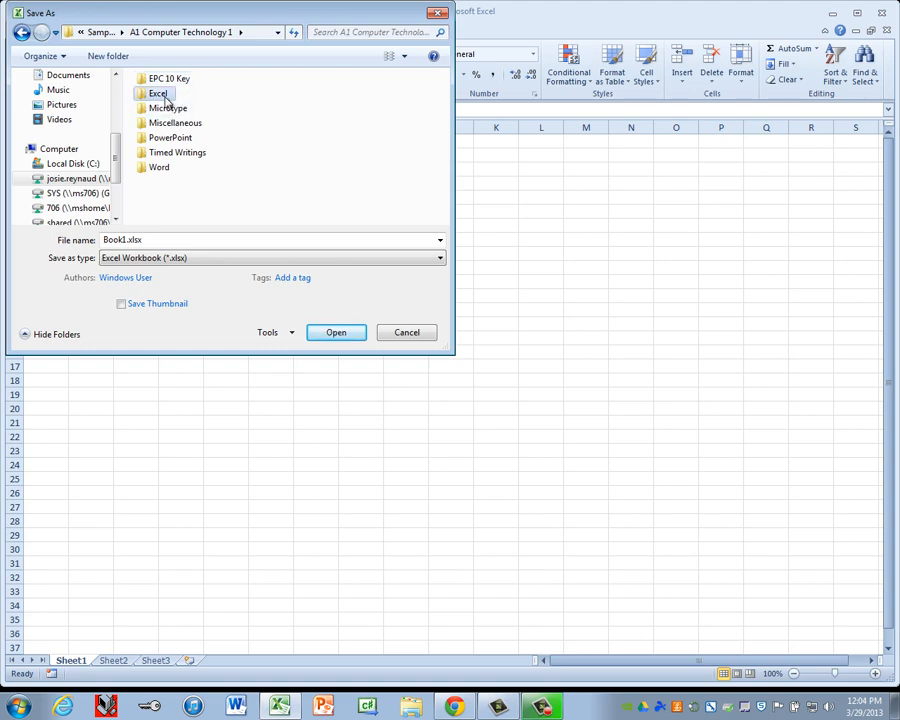
double_click(172, 94)
- Name the workbook Project 9A and save it in the Excel folder
left_click_drag(150, 238, 99, 242)
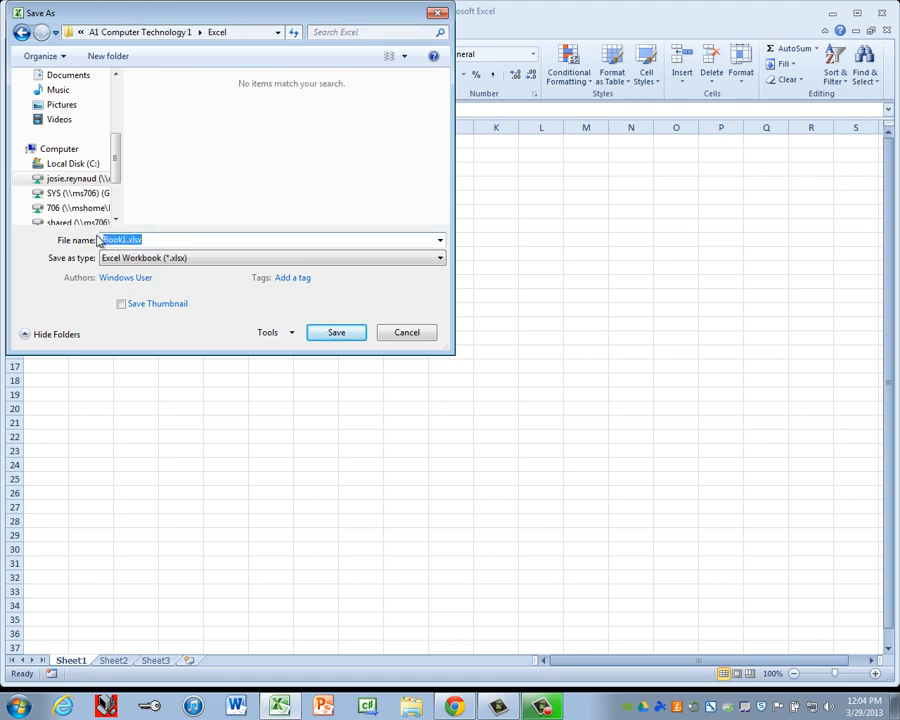
type("Project 9")
type("A")
left_click(334, 334)
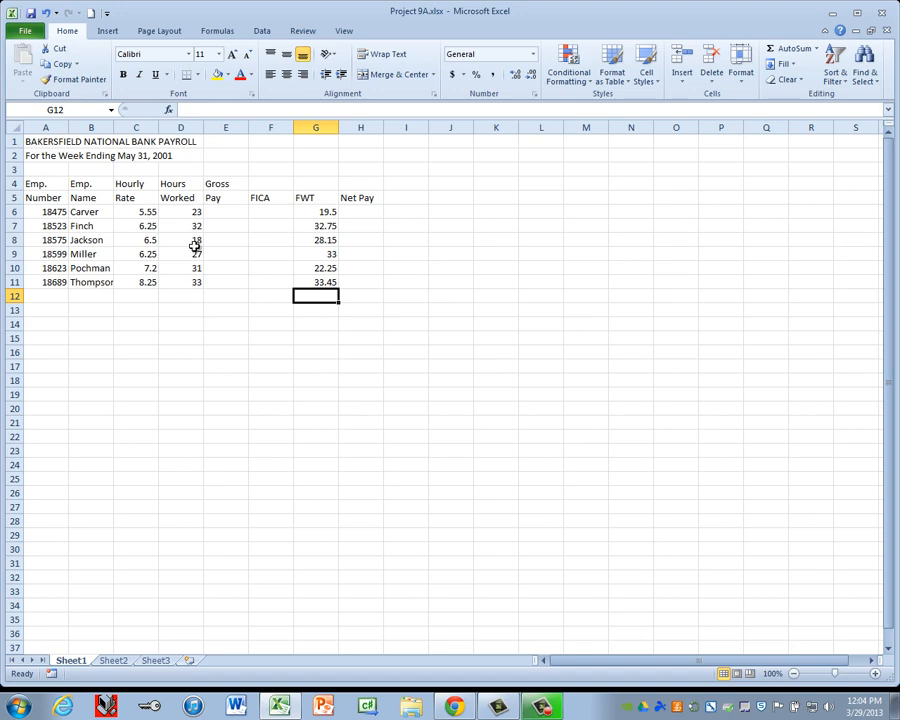
- Make the payroll title in A1 bold at font size 15, and merge and center it across A1 through H1
left_click(55, 143)
left_click(123, 75)
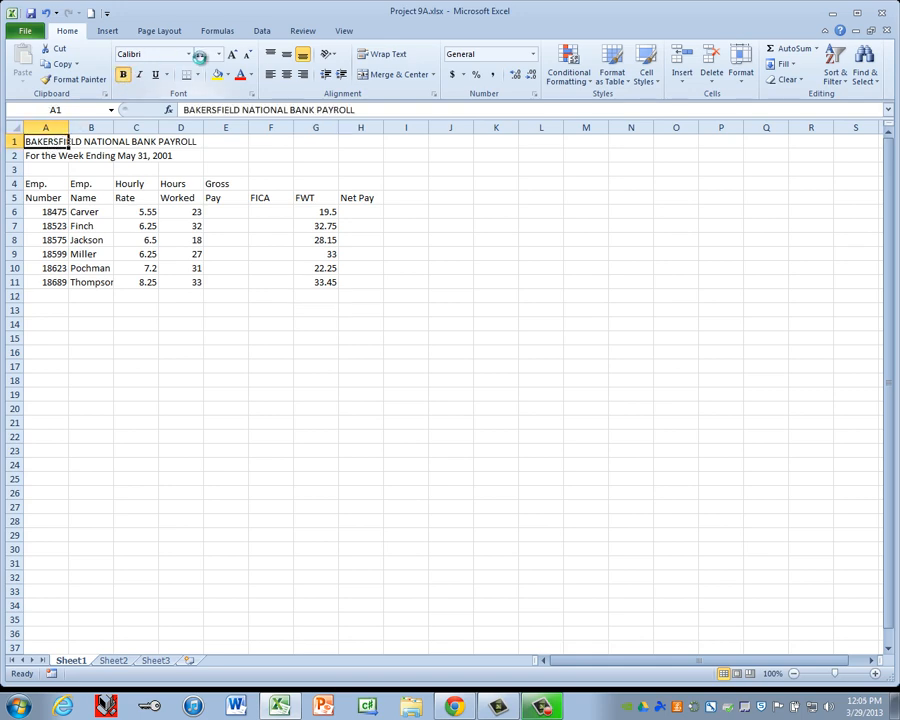
left_click(203, 56)
type("15")
key("Return")
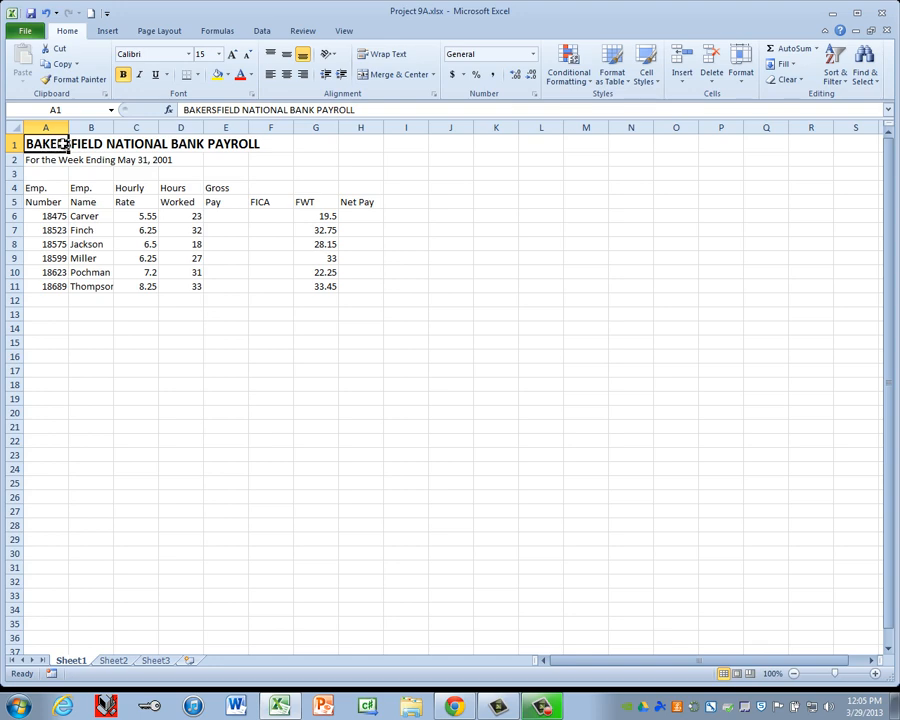
left_click_drag(70, 143, 350, 142)
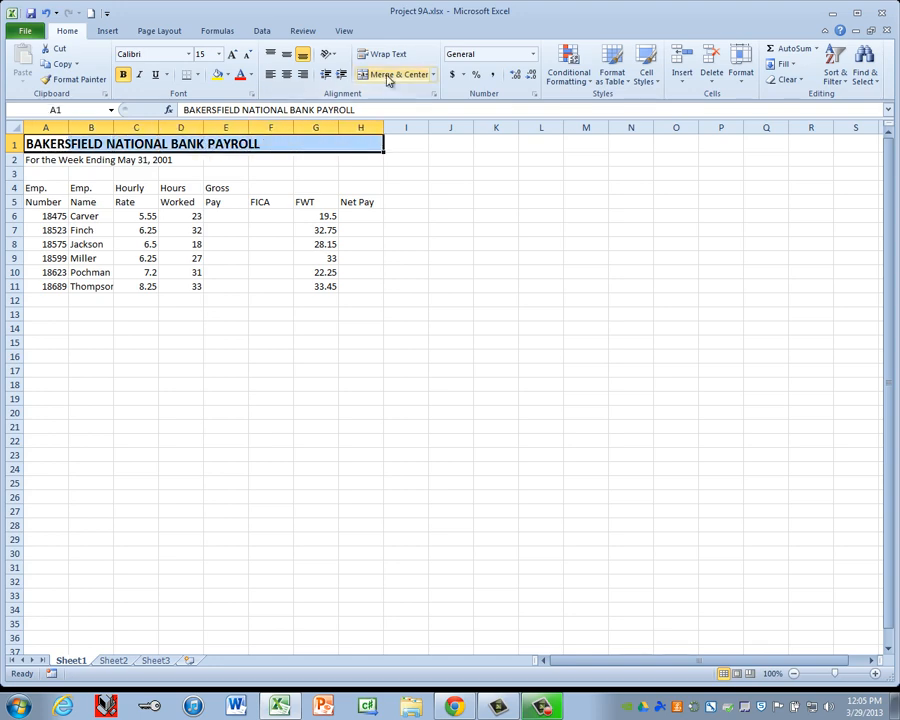
left_click(388, 77)
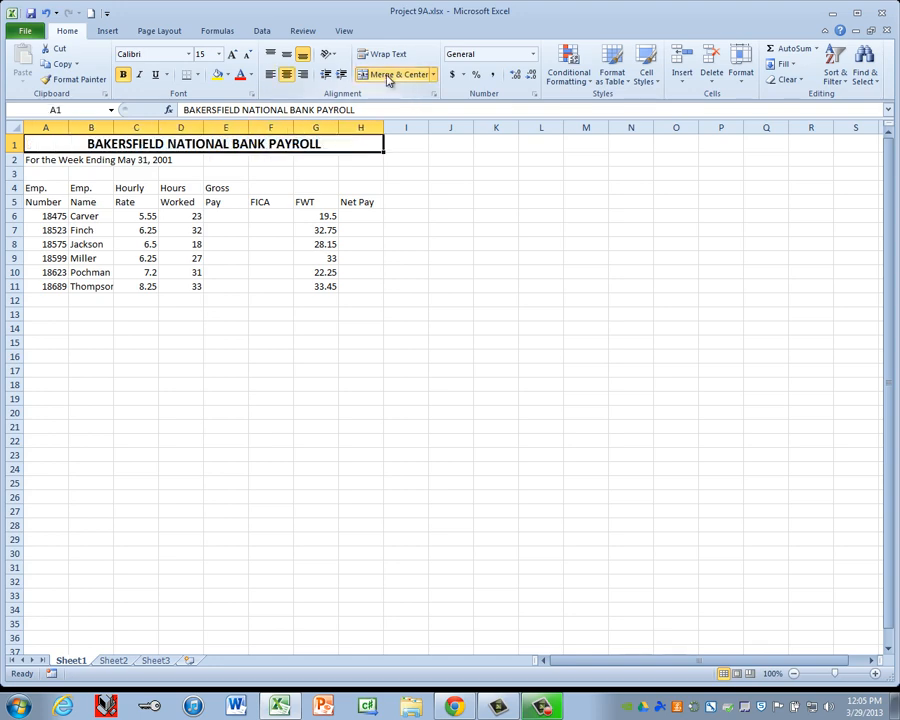
- Merge and center the week-ending subtitle in row 2 across A2 through H2
left_click(62, 160)
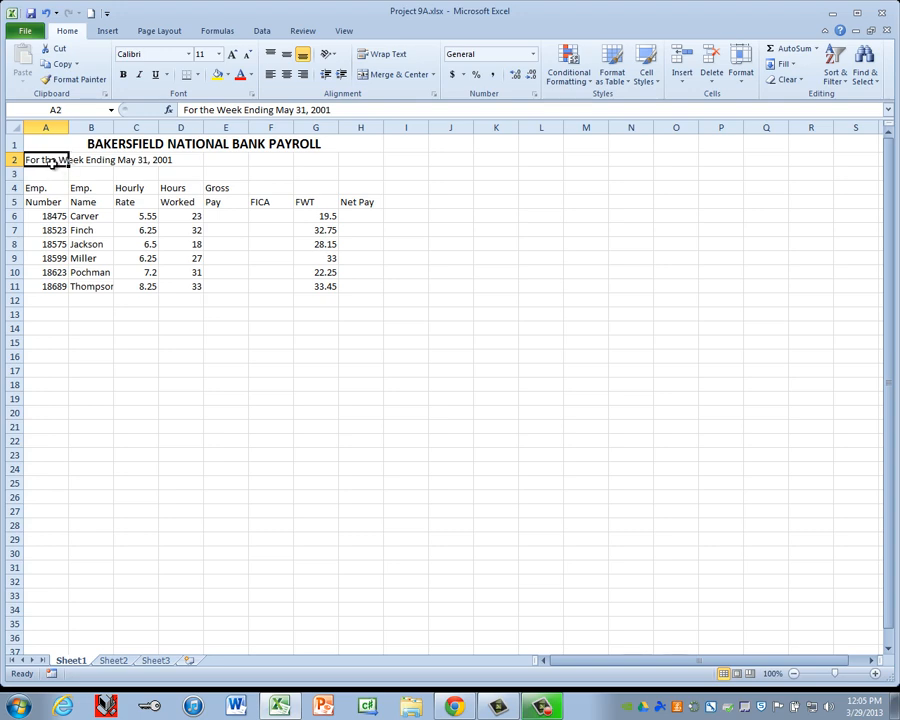
left_click_drag(74, 158, 370, 159)
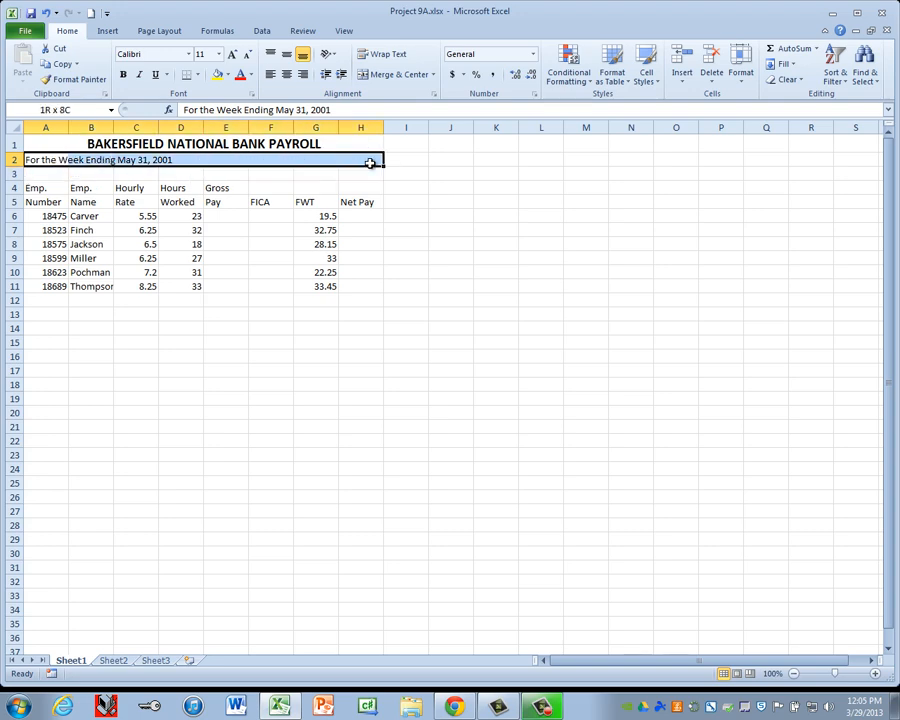
left_click(392, 75)
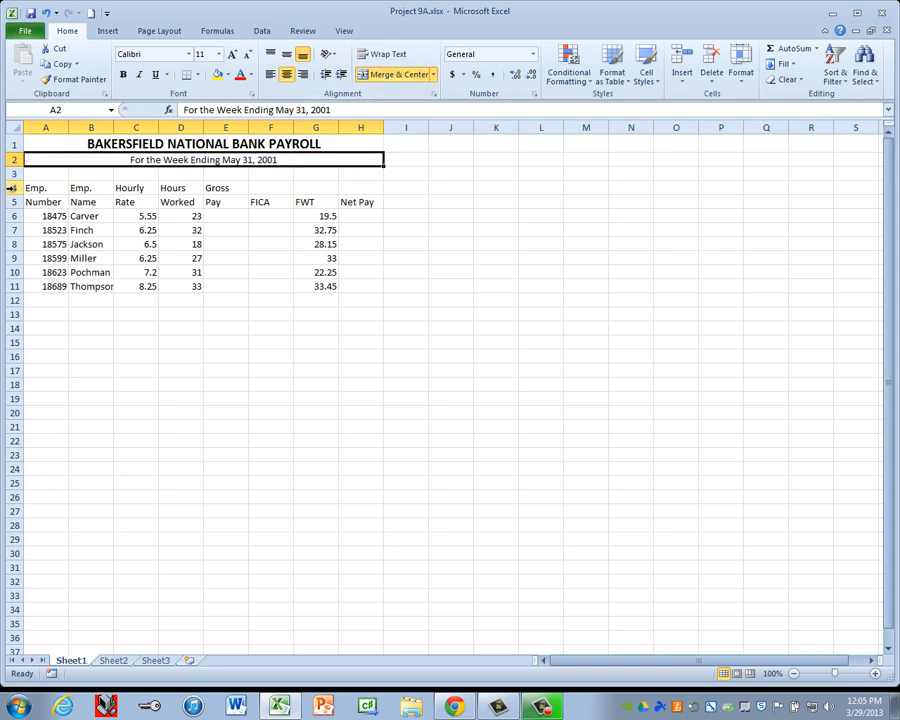
- Center the column headings in rows 4 and 5, and underline the headings in row 5
left_click_drag(12, 188, 13, 201)
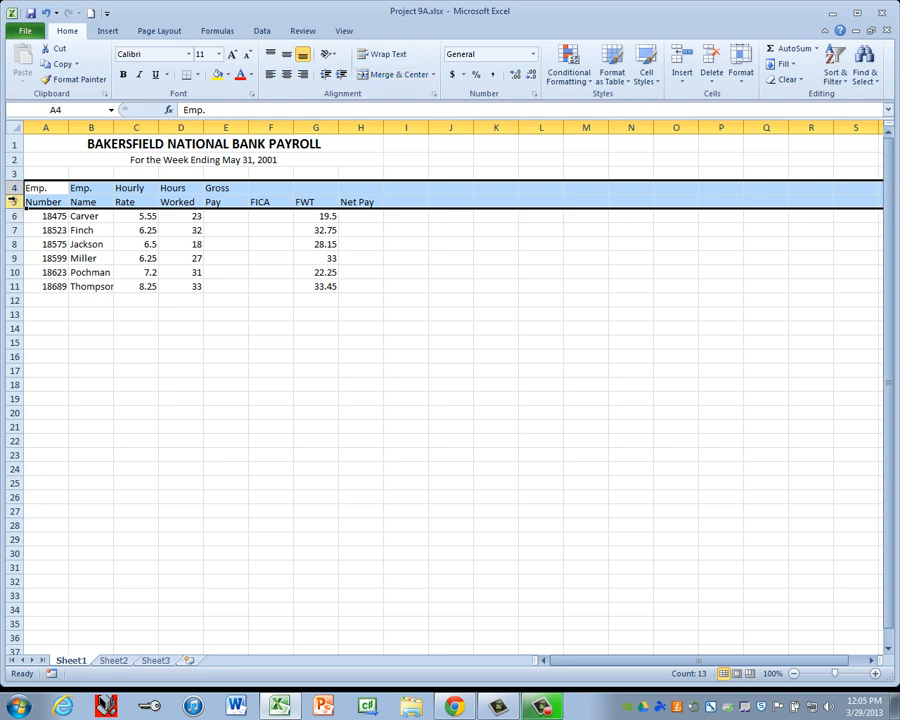
left_click(288, 77)
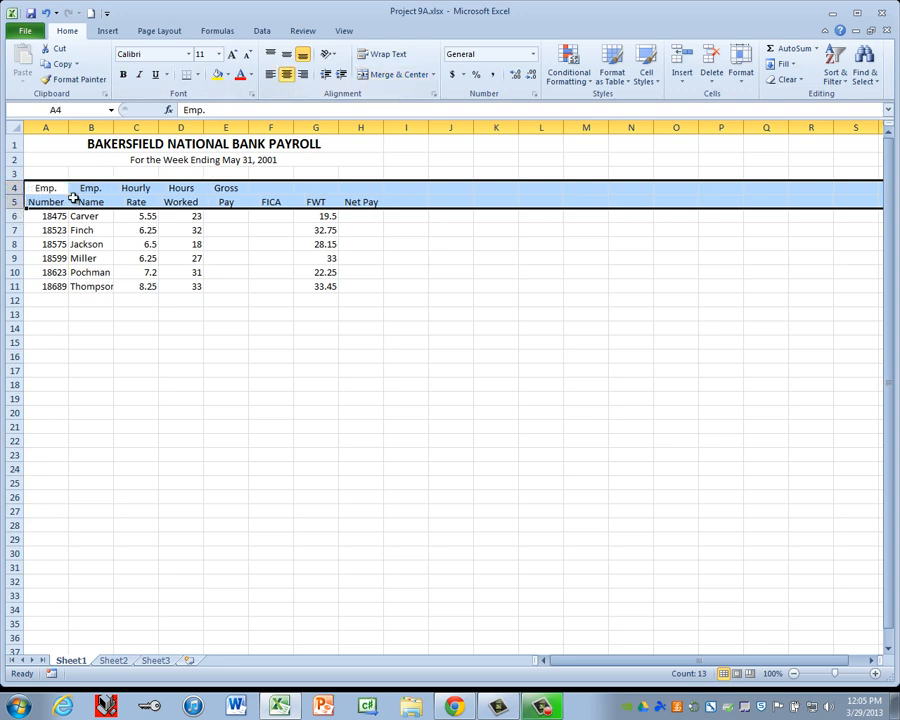
left_click(12, 202)
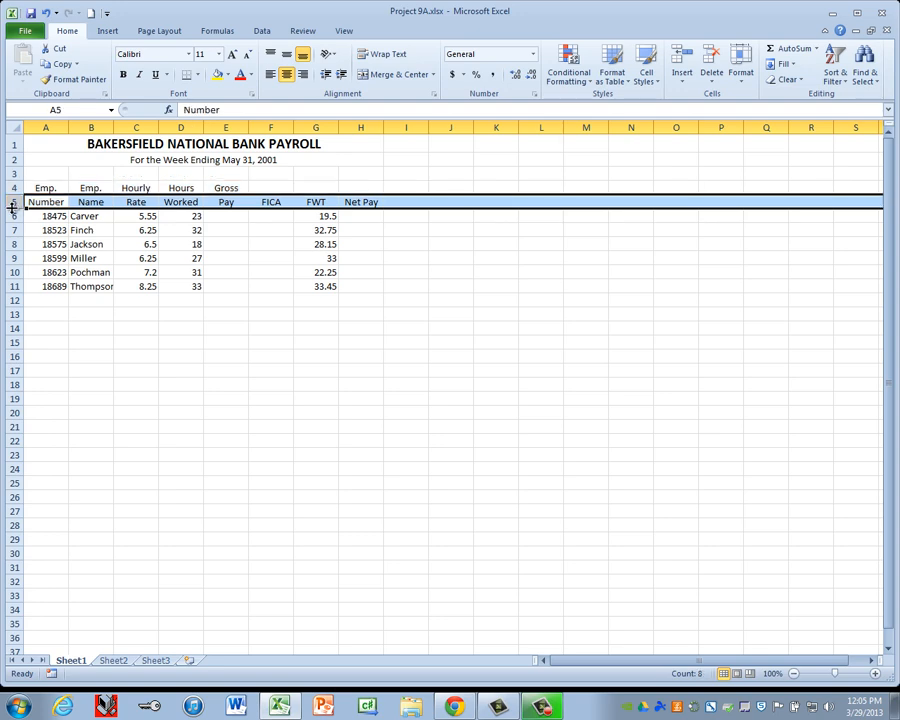
left_click(155, 75)
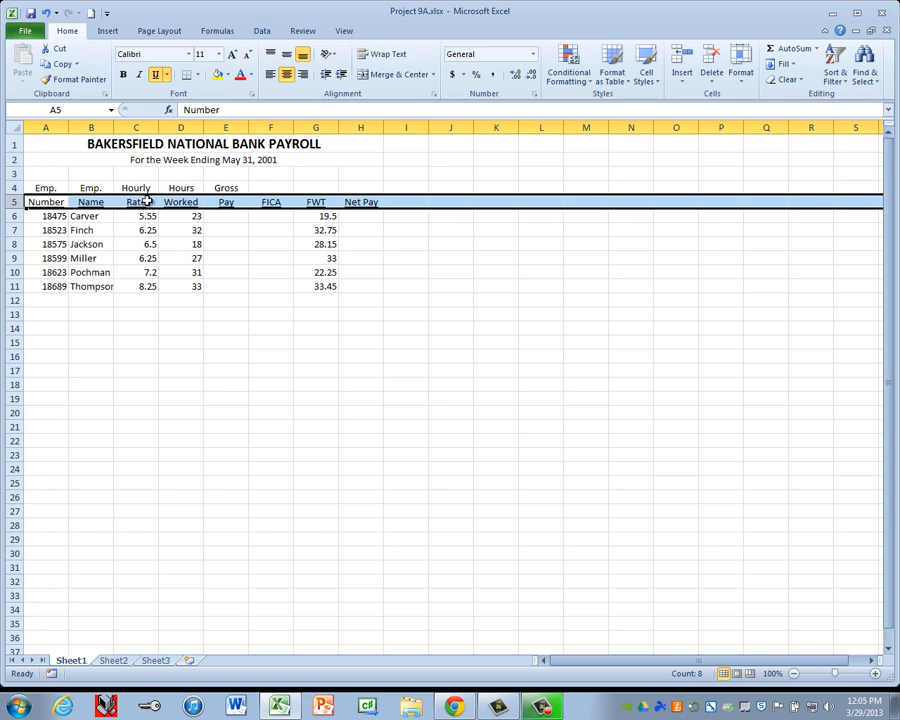
- Center the employee numbers in A6 through A11 and the hours worked in D6 through D11
left_click_drag(49, 217, 51, 283)
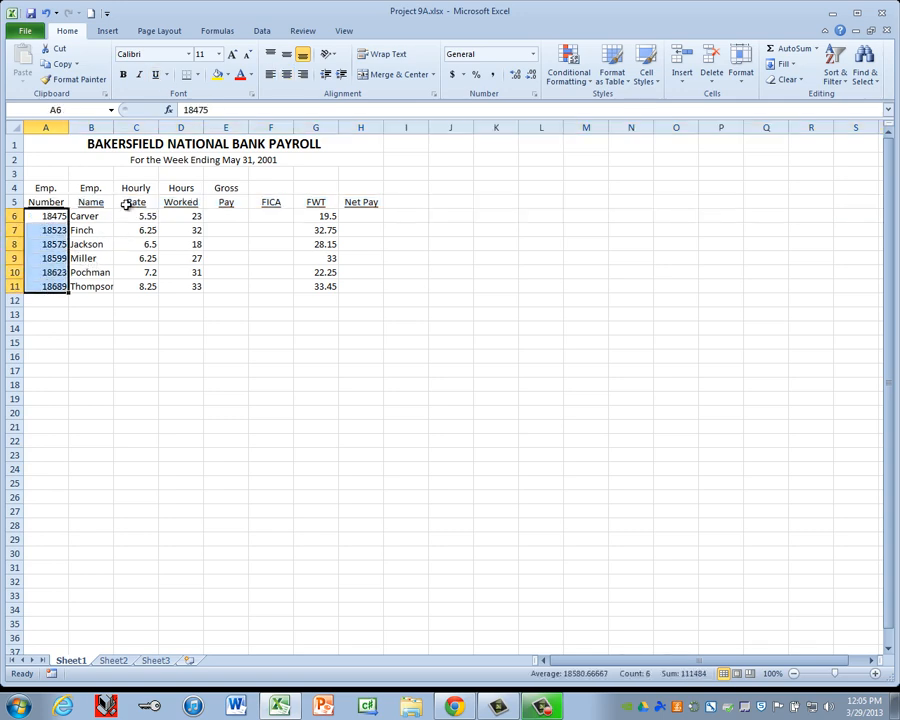
left_click(287, 76)
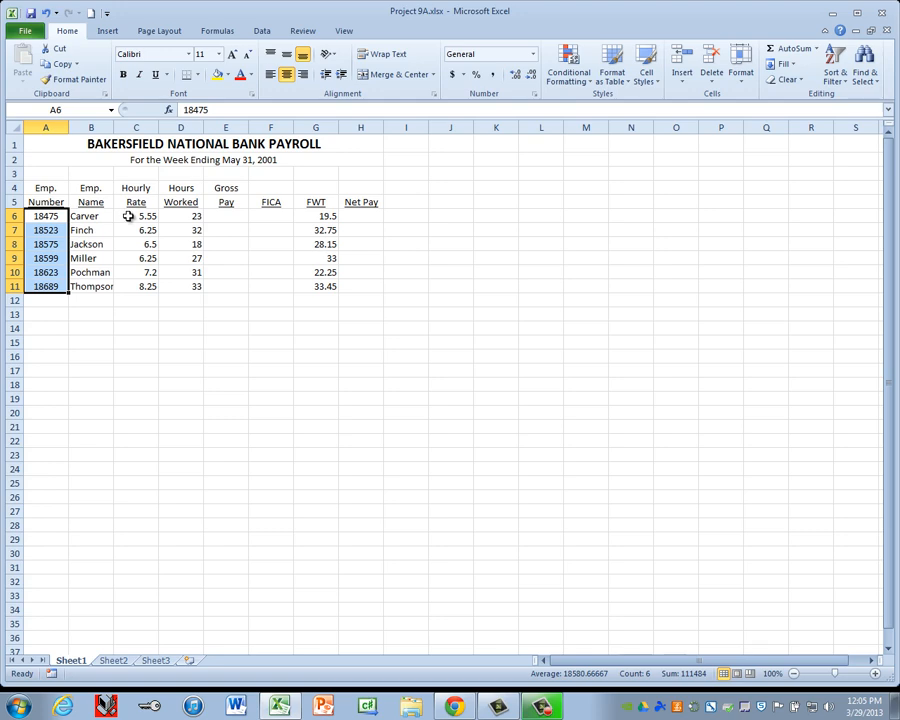
left_click_drag(133, 214, 136, 284)
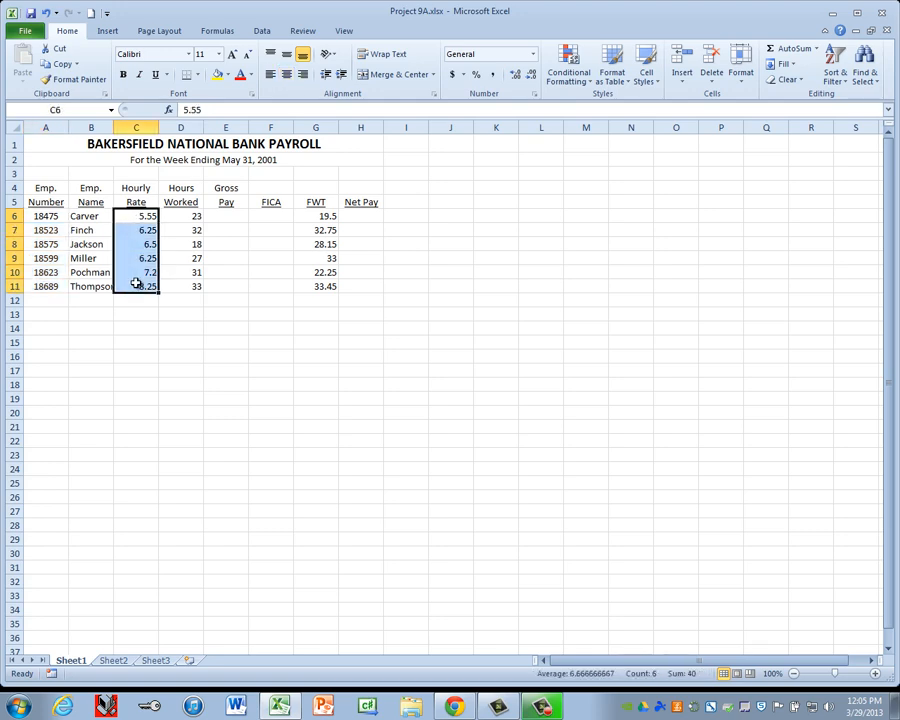
left_click(148, 258)
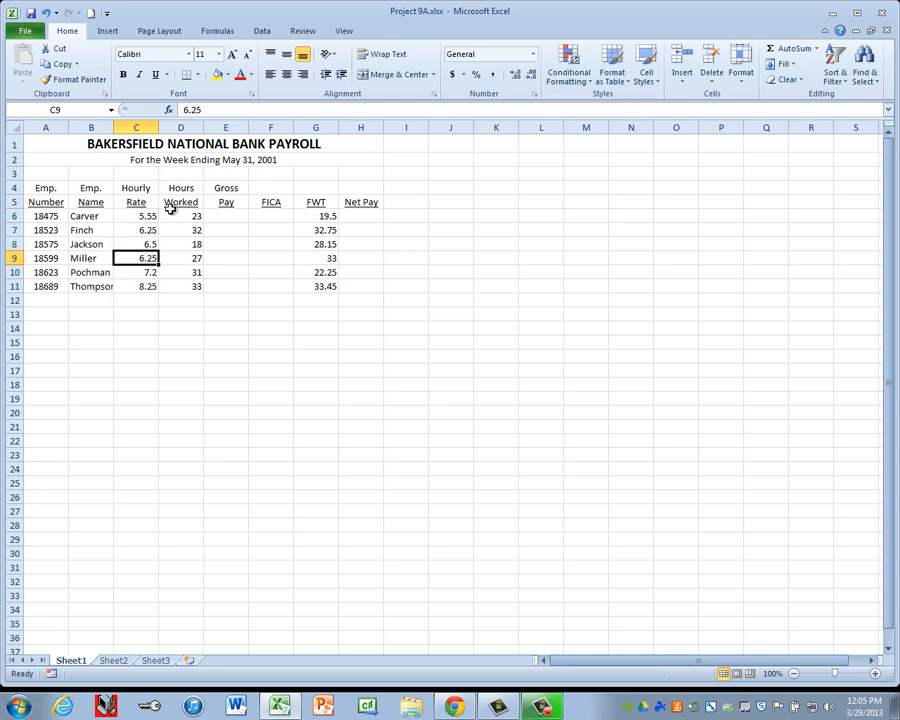
left_click_drag(173, 216, 176, 283)
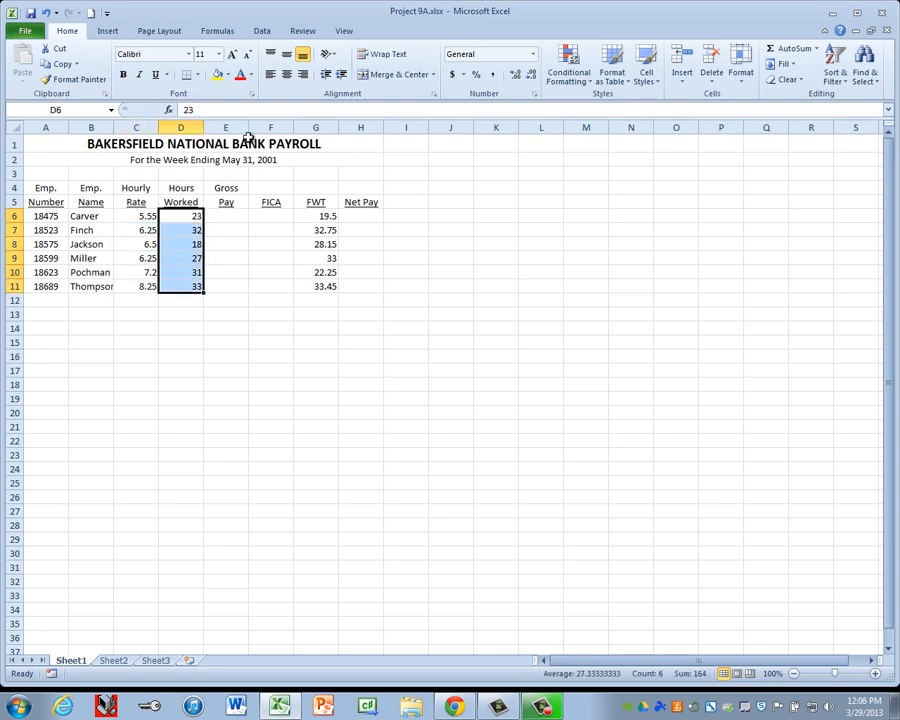
left_click(286, 74)
- Apply the Currency number format to the hourly rates in C6:C11 and to the range E6:H11
left_click_drag(134, 216, 130, 286)
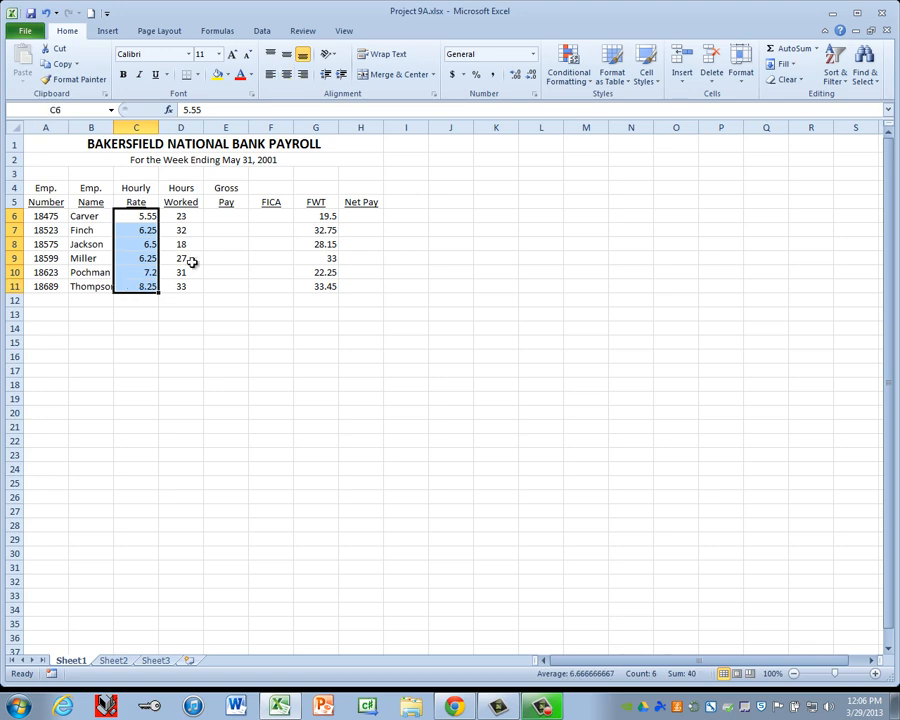
left_click(228, 215, "ctrl")
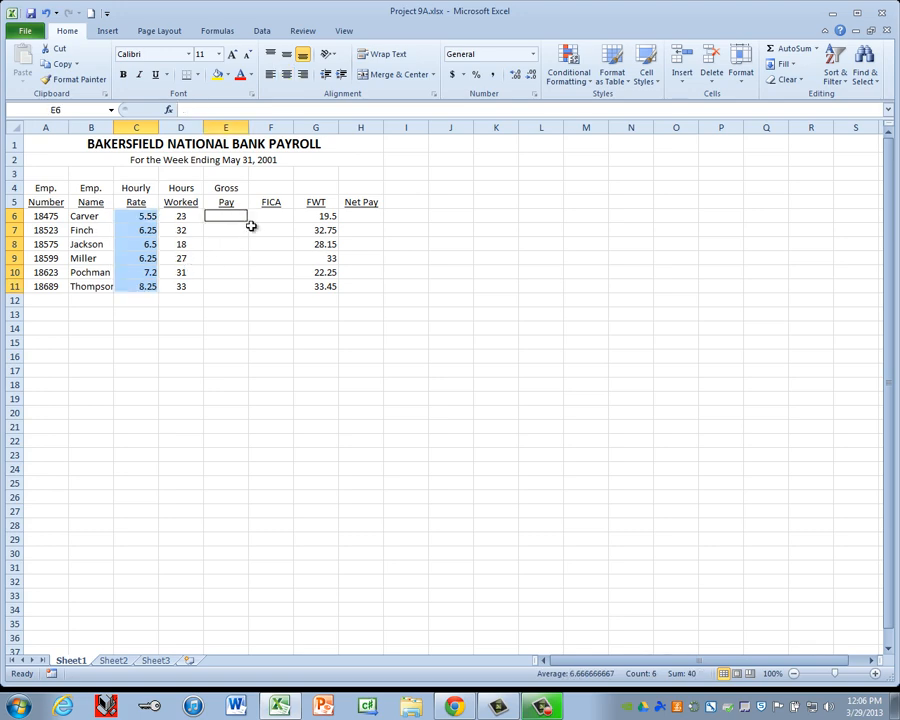
left_click_drag(250, 226, 350, 288)
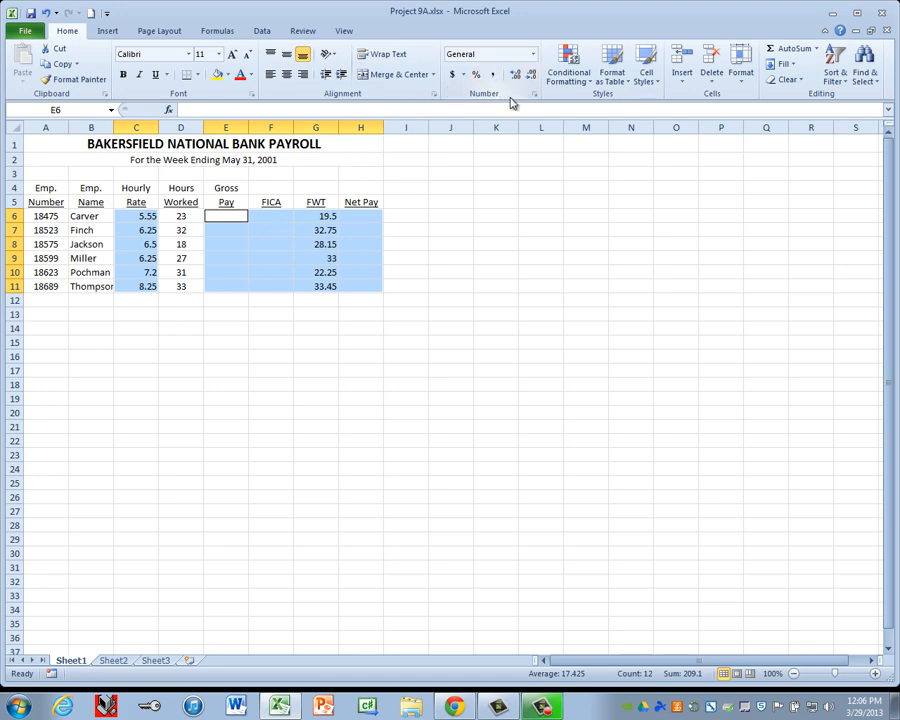
left_click(533, 56)
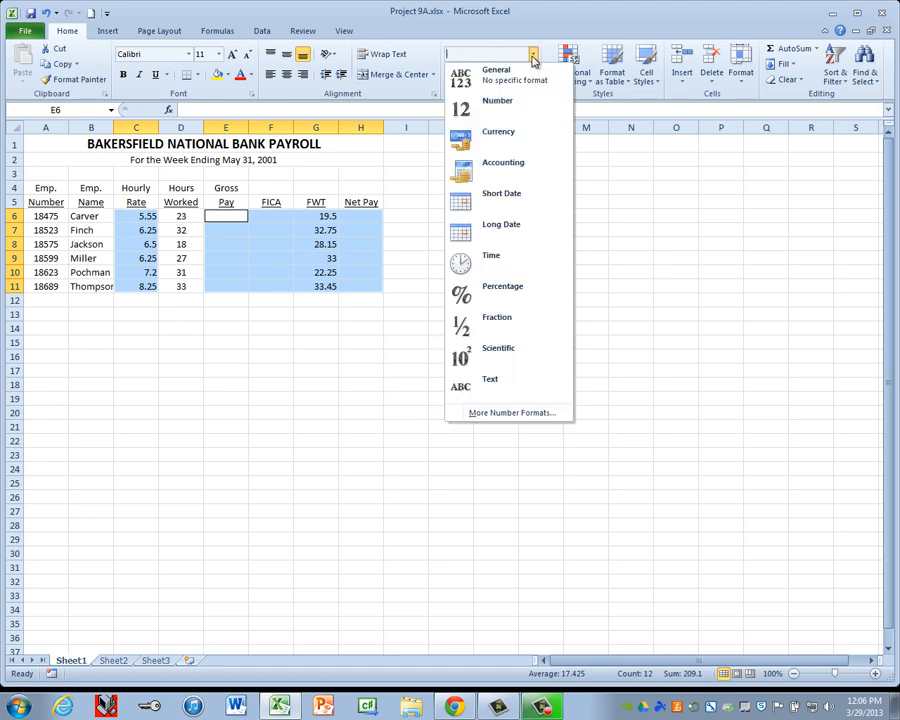
left_click(497, 136)
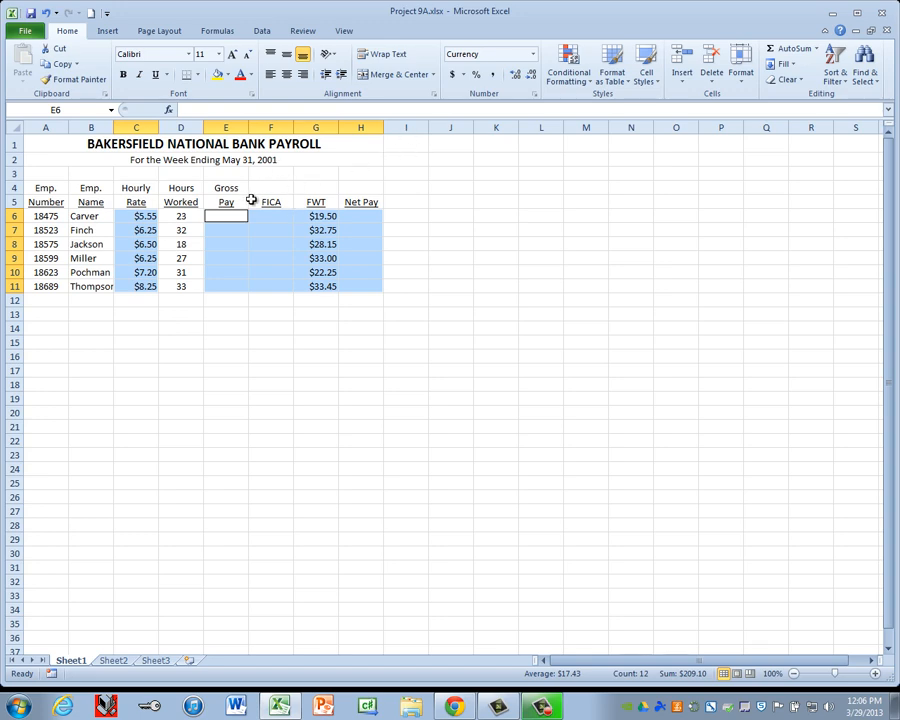
- Try inserting a blank row above the last employee in row 11, and undo the insertion
left_click(15, 286)
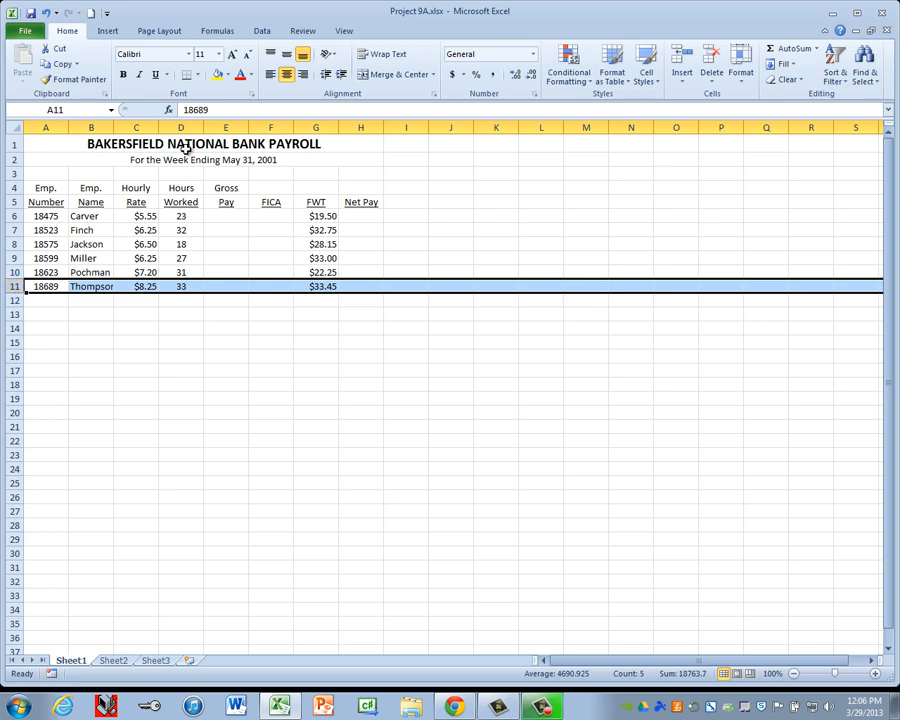
right_click(15, 286)
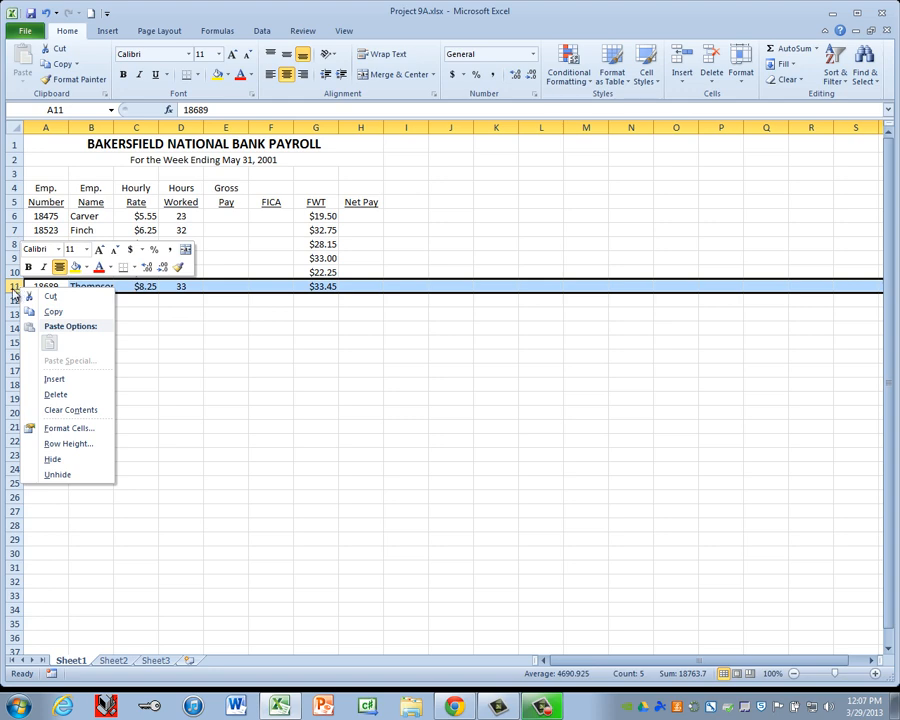
left_click(54, 380)
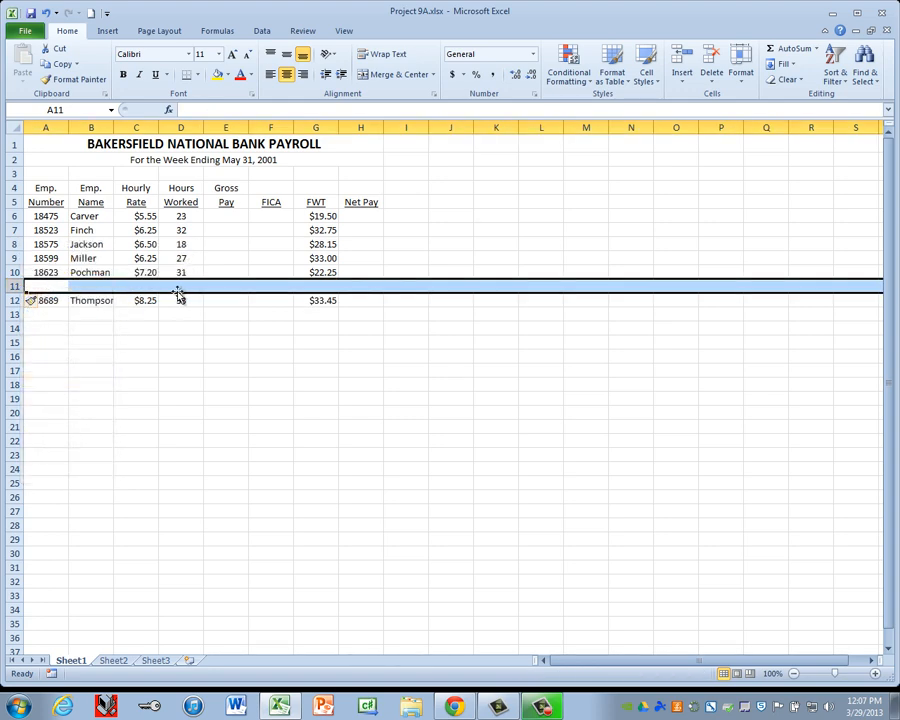
key("ctrl+z")
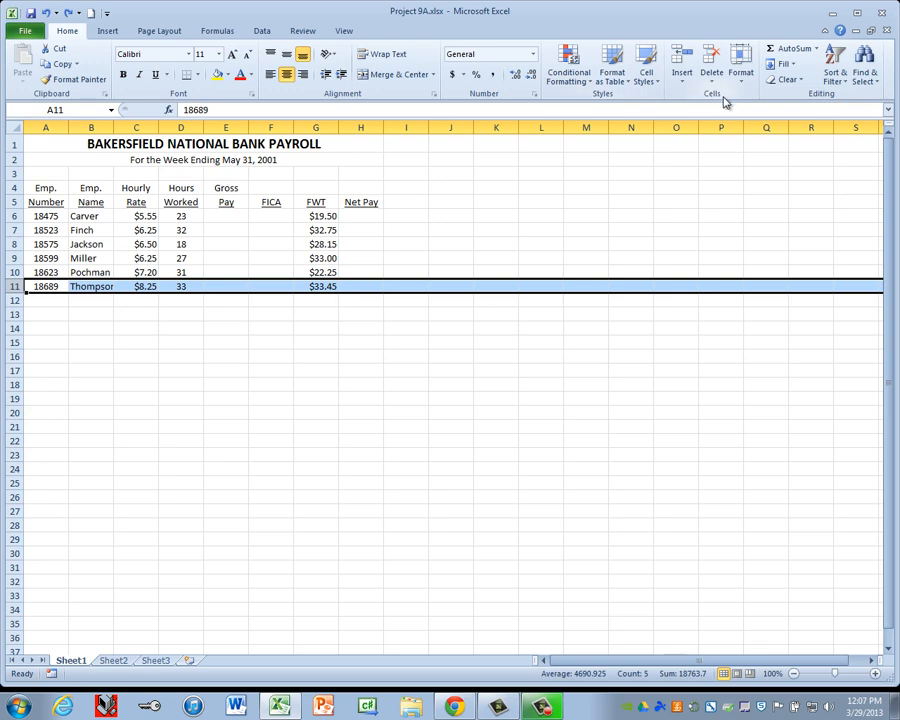
- Insert a sheet row above the last employee in row 11 and enter the new employee's number in A11
left_click(684, 80)
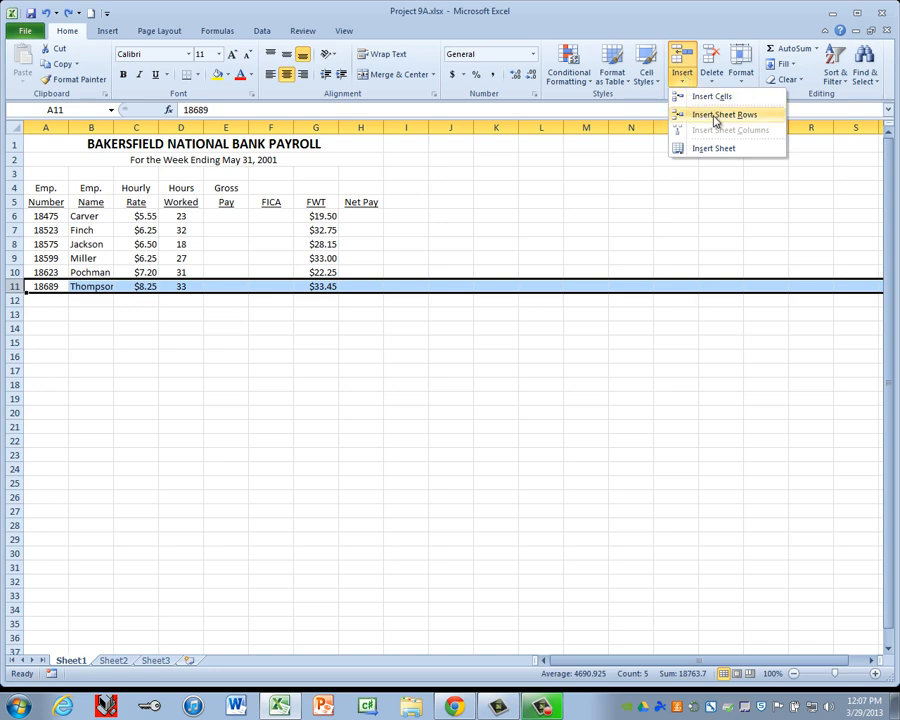
left_click(715, 121)
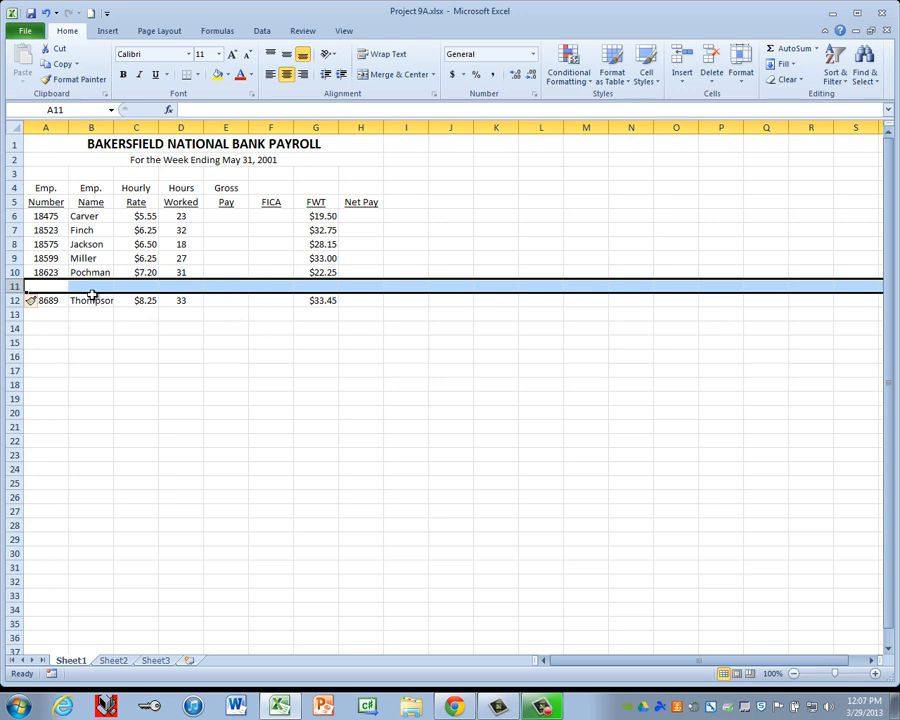
left_click(59, 285)
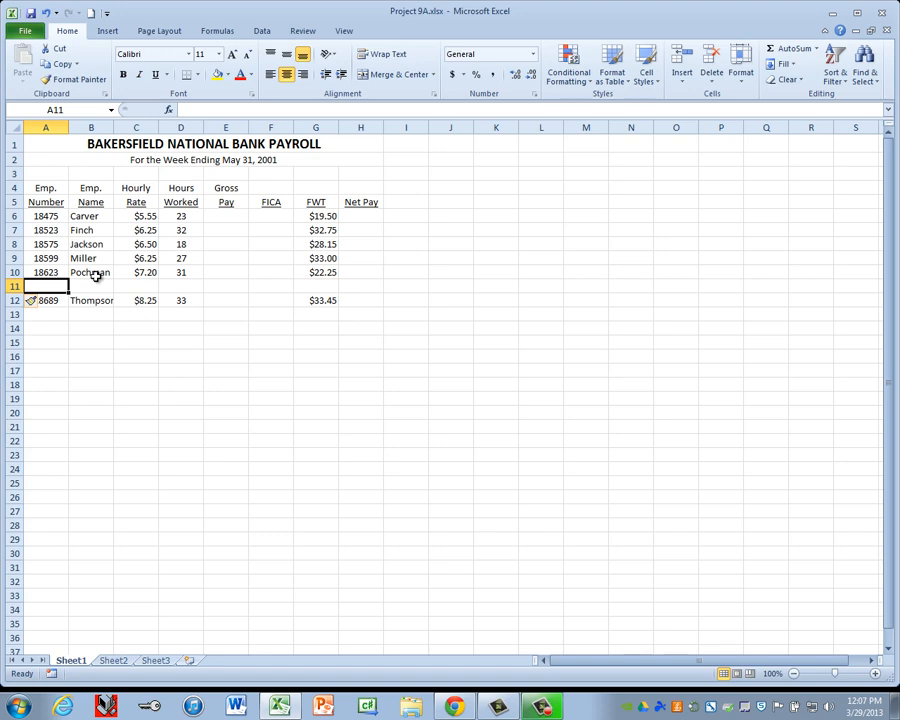
type("186")
key("BackSpace")
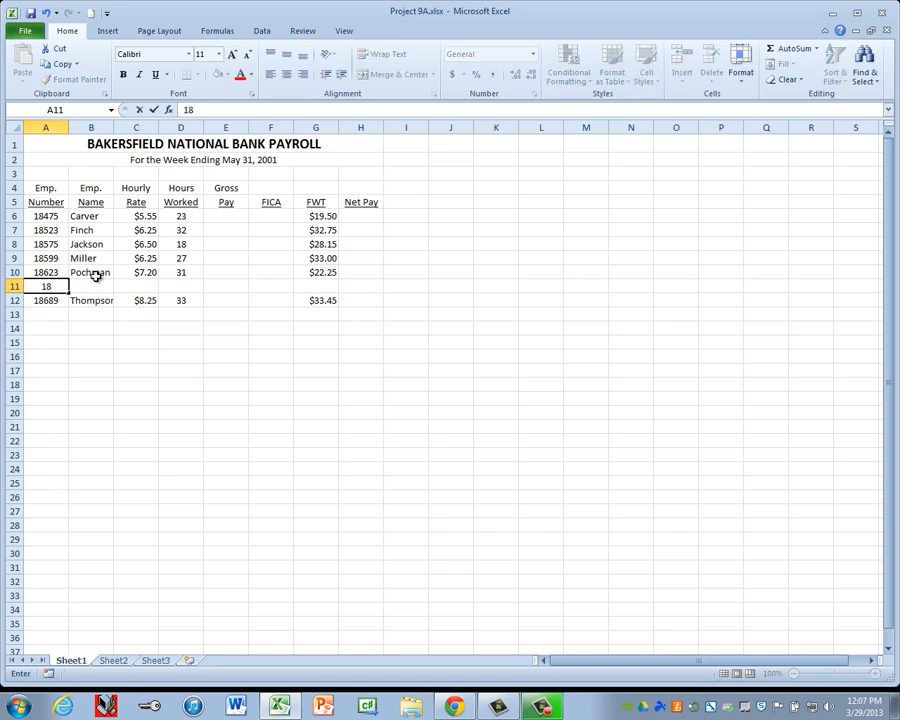
type("695")
key("Tab")
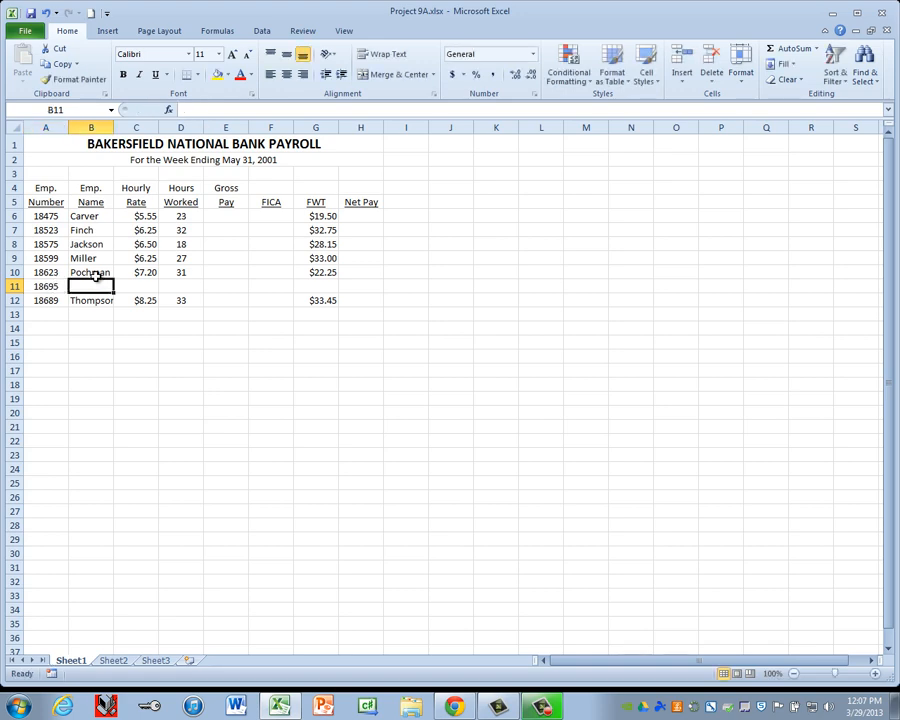
- Complete row 11 with the new employee's surname, hourly rate 8.5, hours worked 35 and FWT 36
type("Phillips")
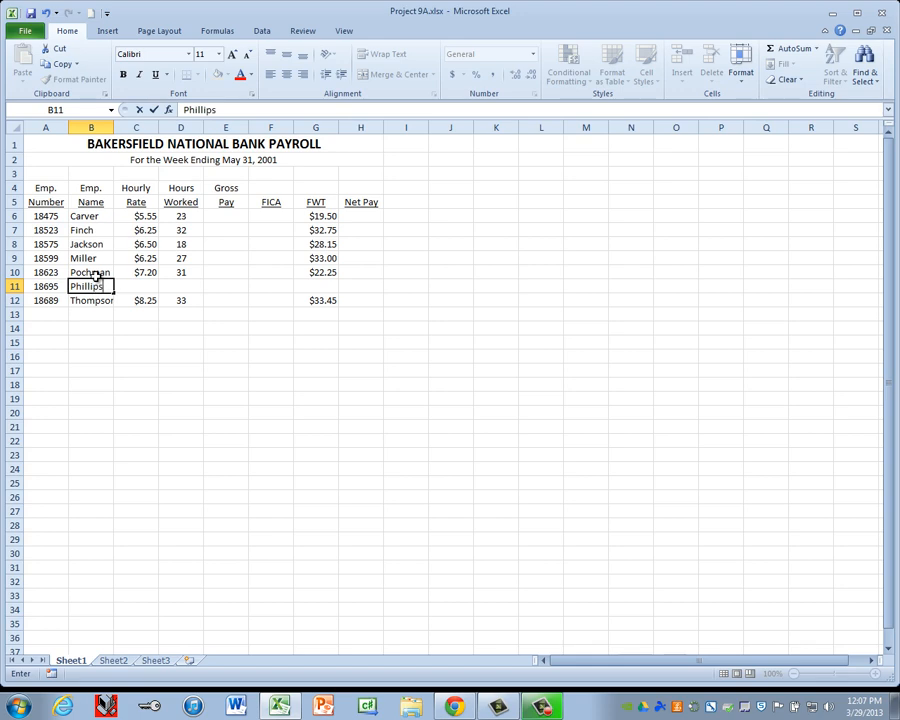
key("Tab")
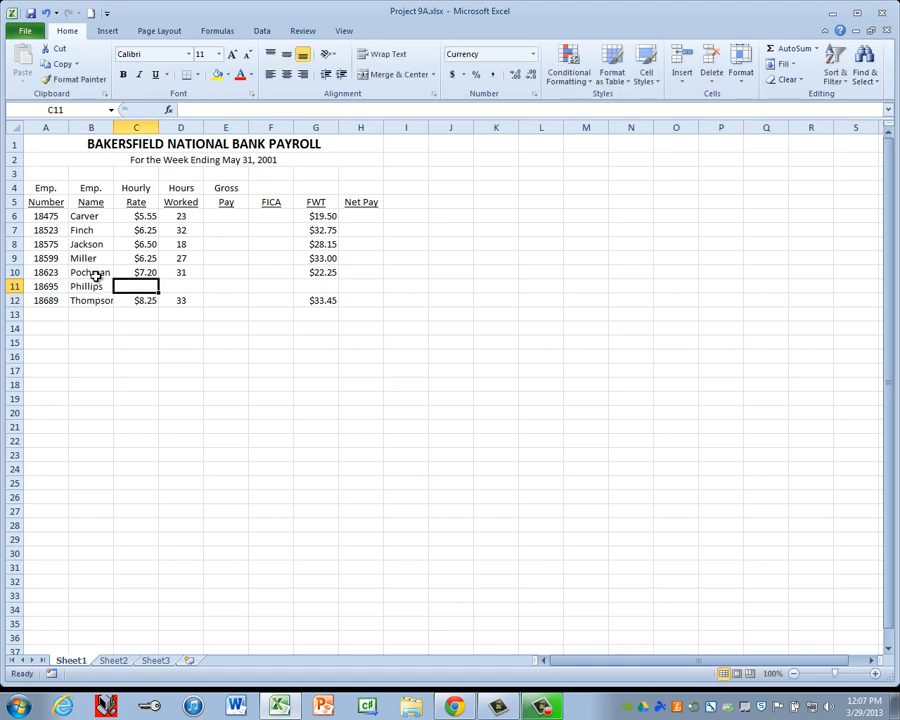
type("8.5")
key("Tab")
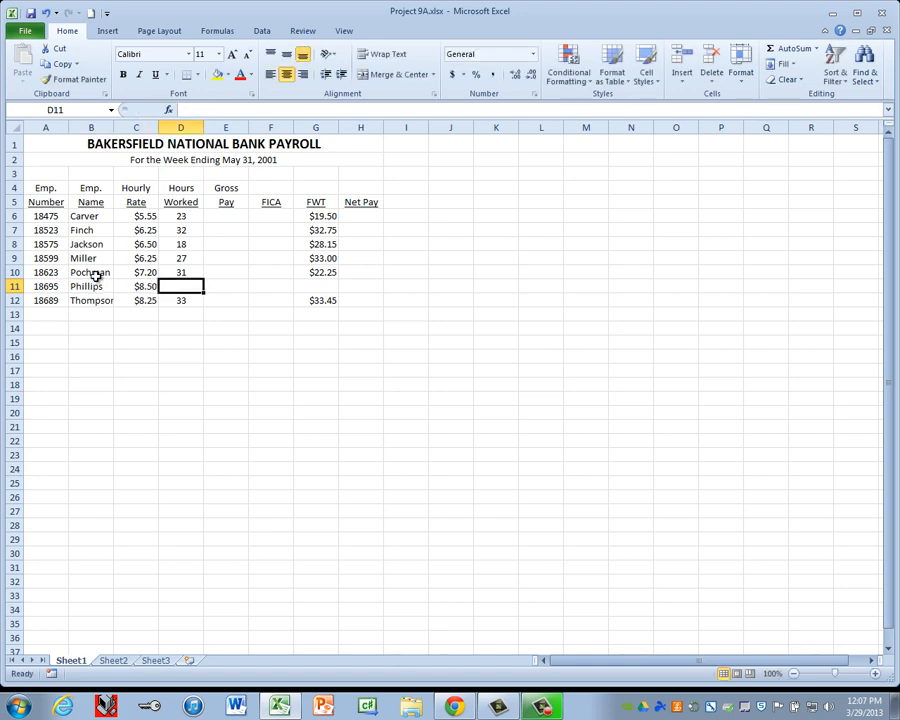
type("35")
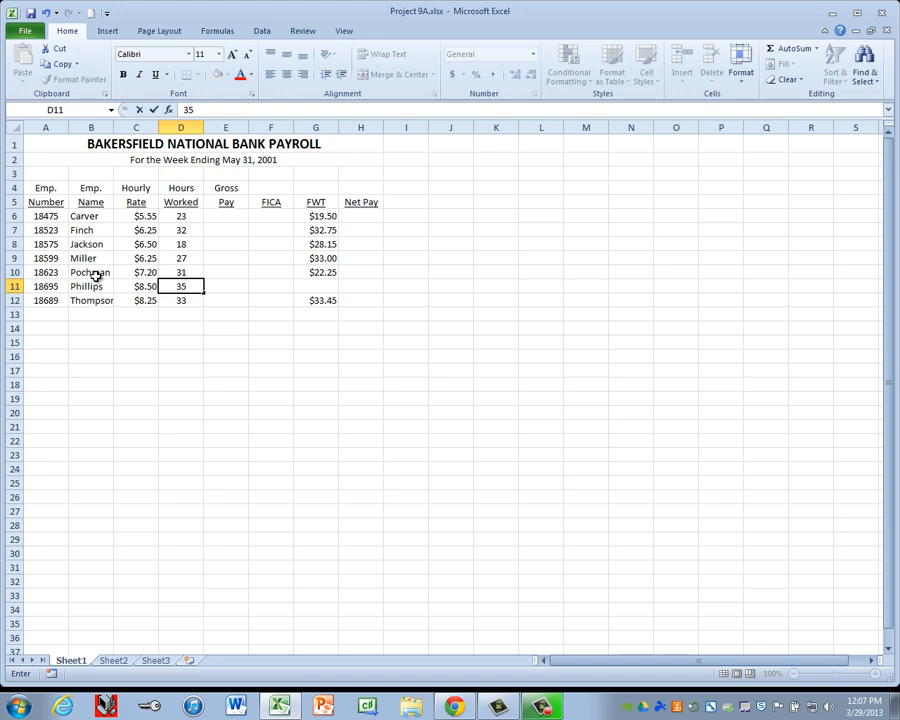
key("Tab")
key("Tab")
key("Tab")
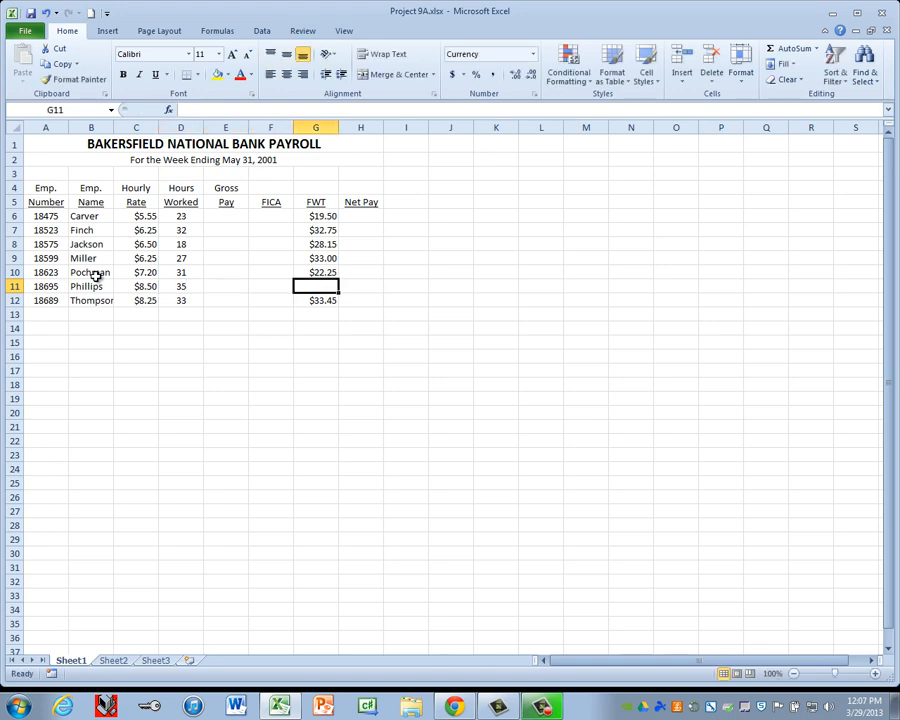
type("36")
key("Return")
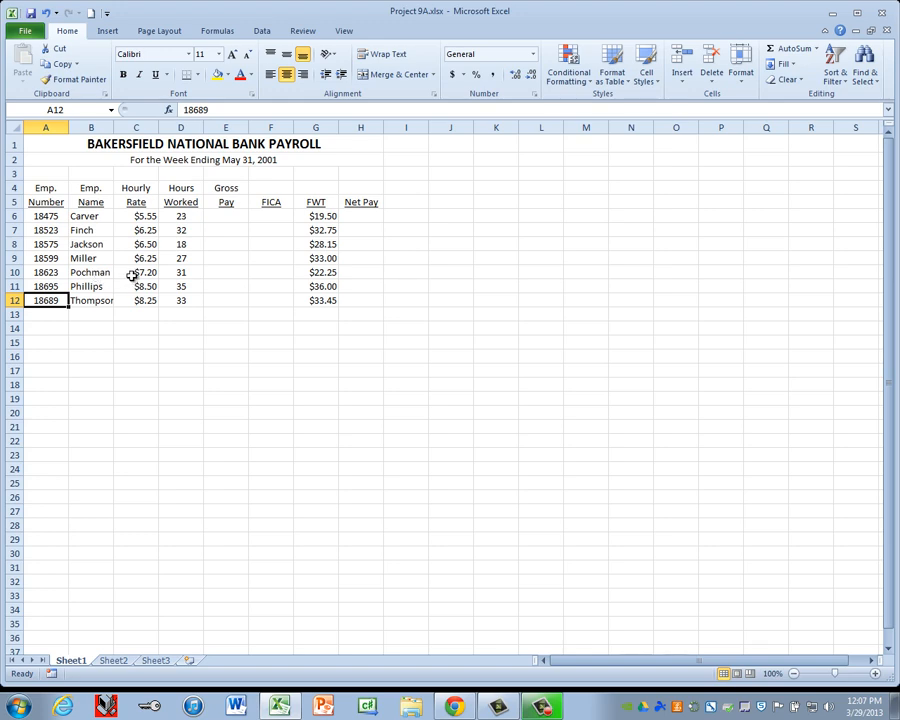
- Calculate gross pay in E6 with the formula =C6*D6 and fill it down to E12
left_click(230, 215)
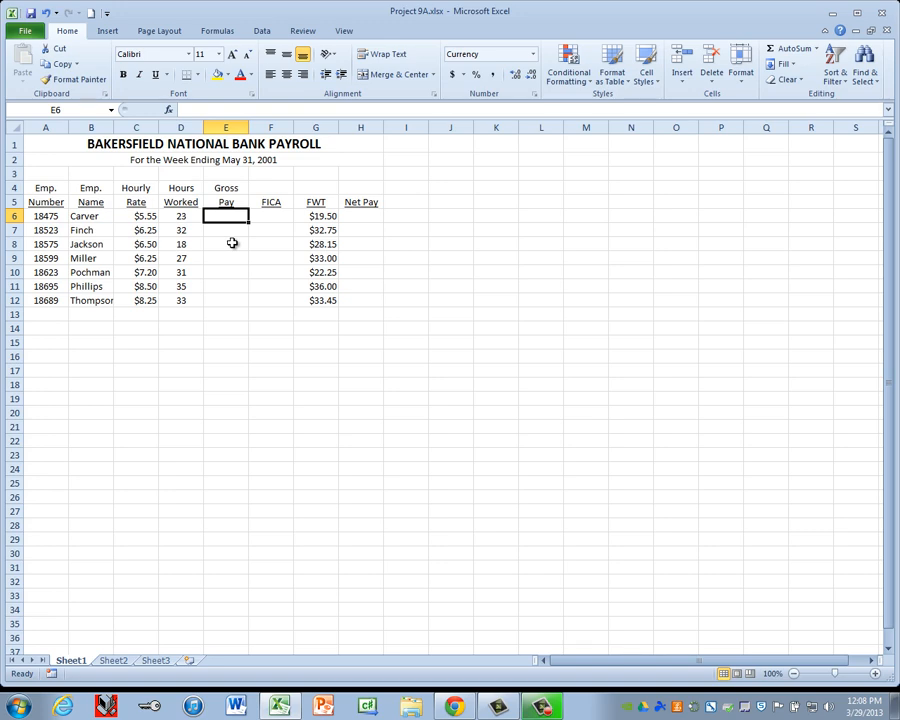
type("=")
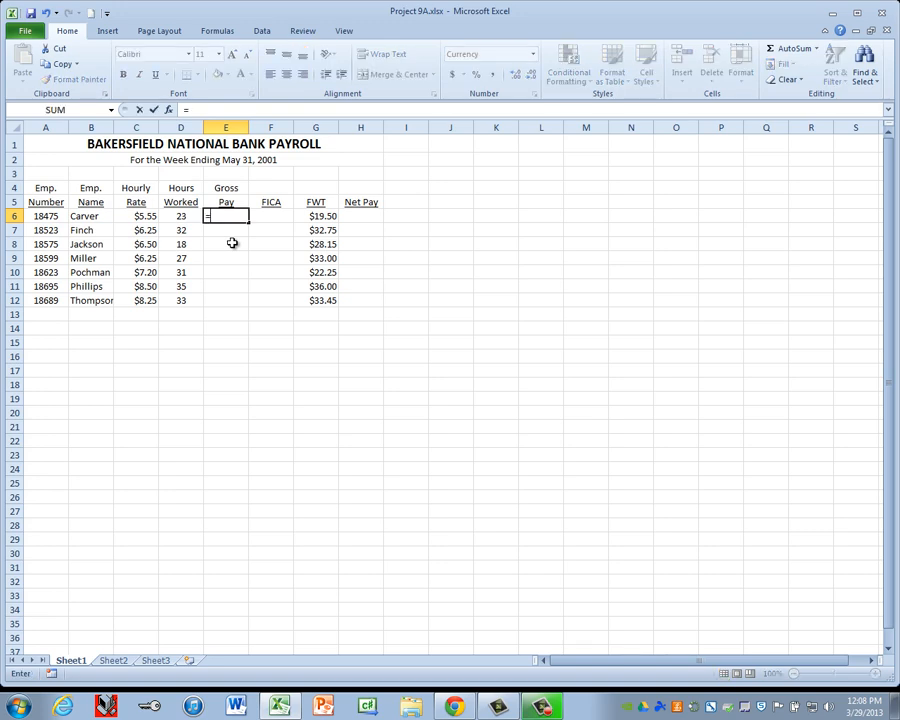
left_click(140, 218)
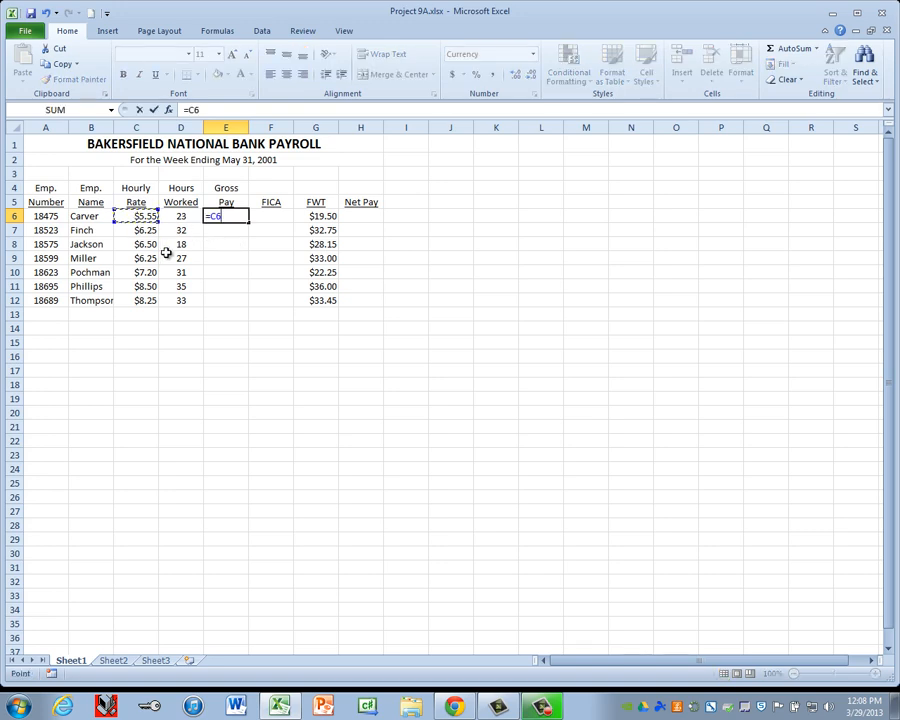
type("*")
left_click(184, 216)
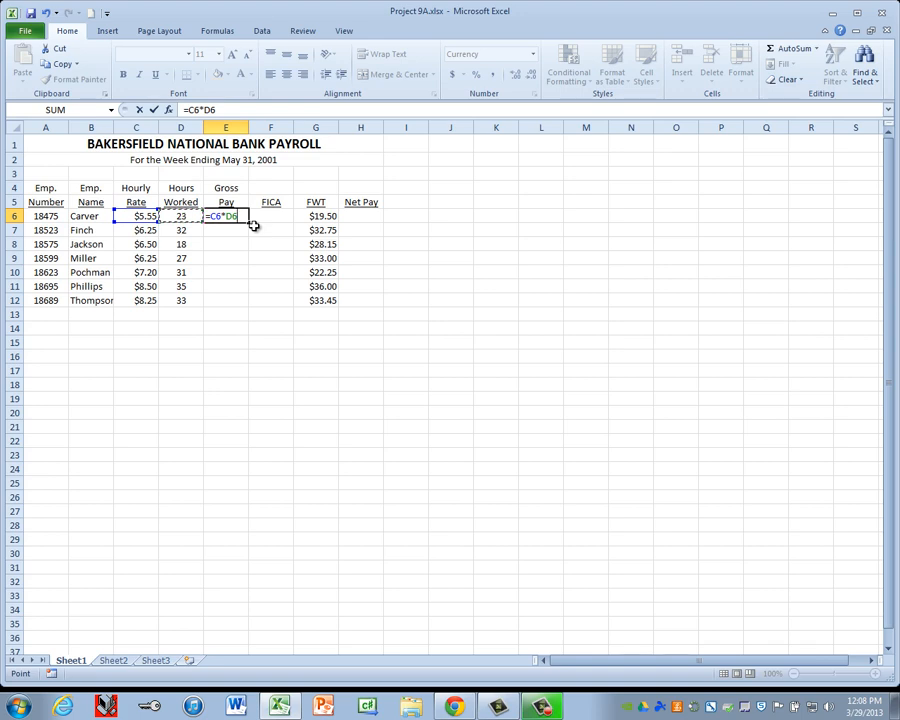
key("ctrl+Return")
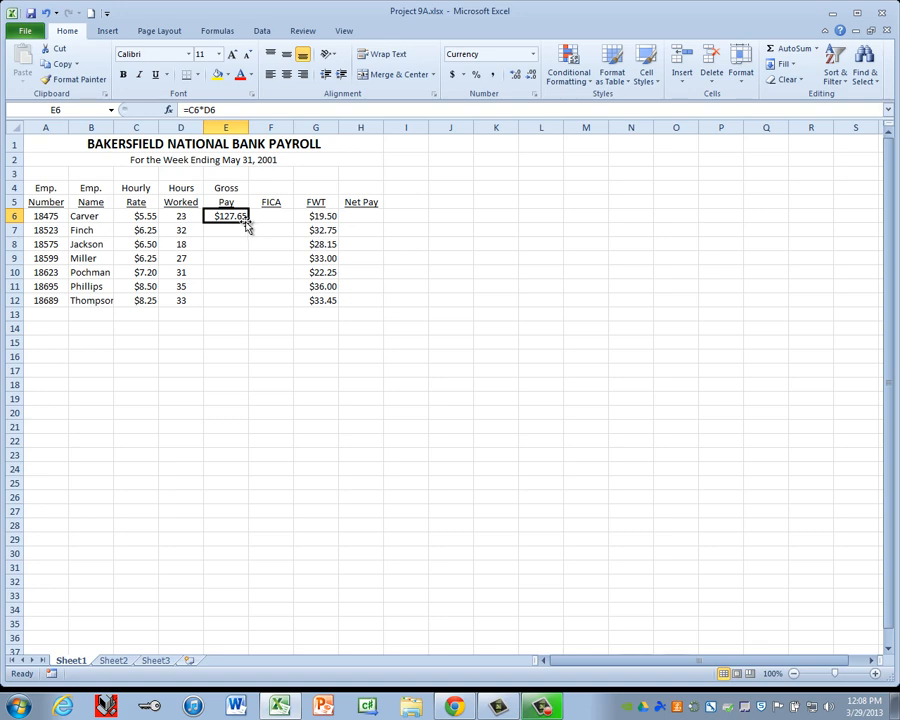
left_click_drag(249, 222, 248, 303)
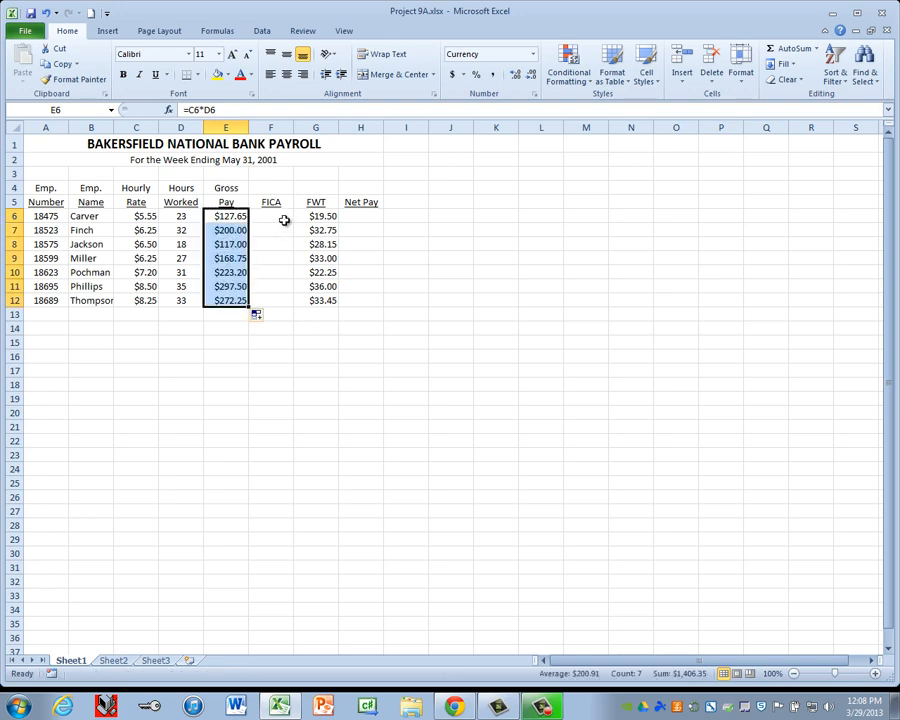
- Calculate FICA in F6 with the formula =E6*7.25% and fill it down to F12
left_click(281, 218)
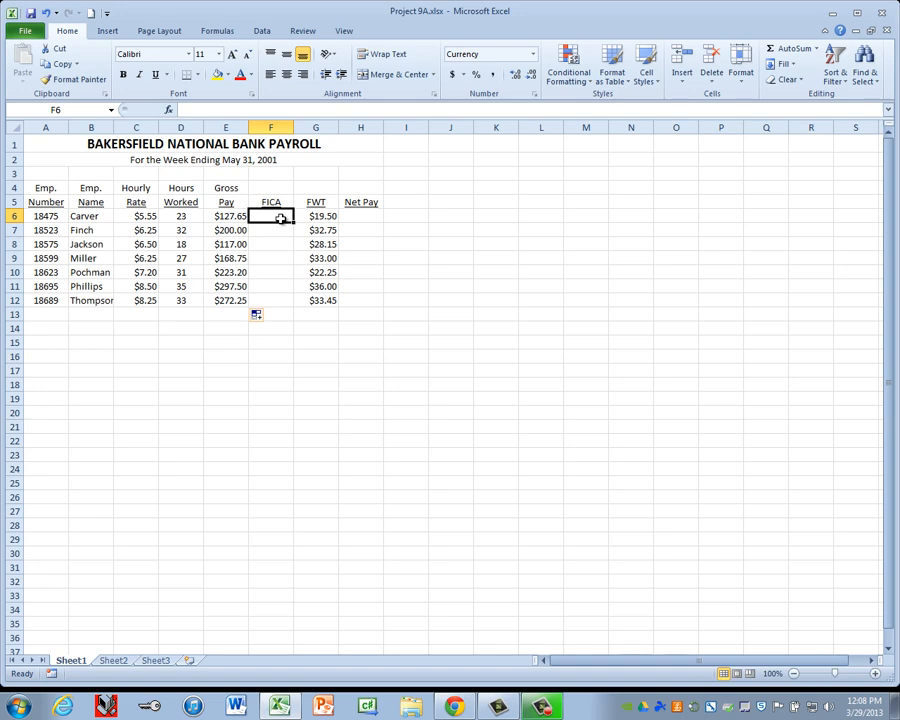
type("=")
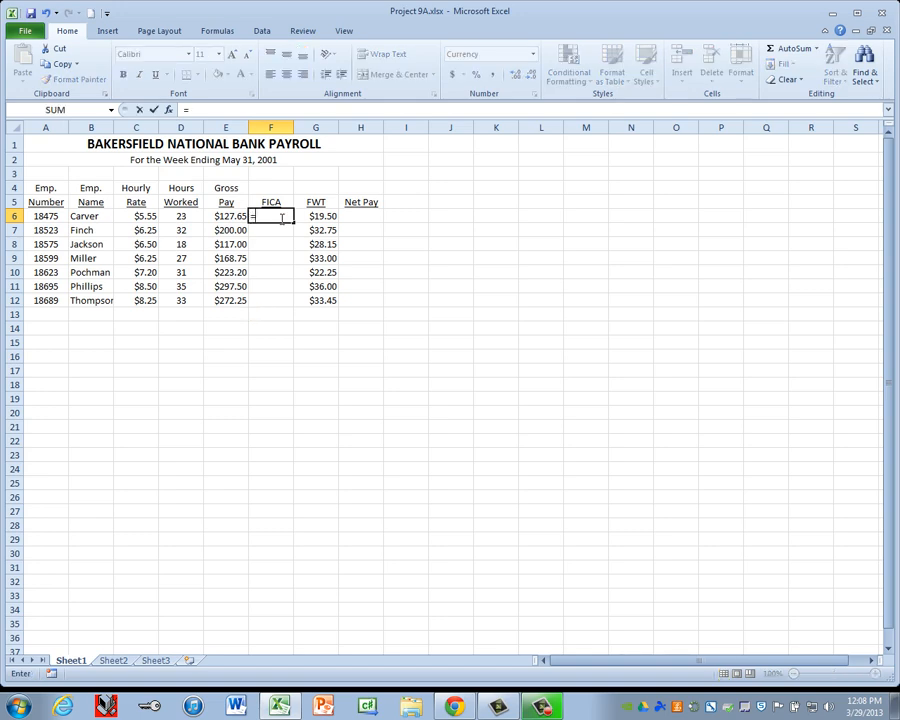
left_click(227, 217)
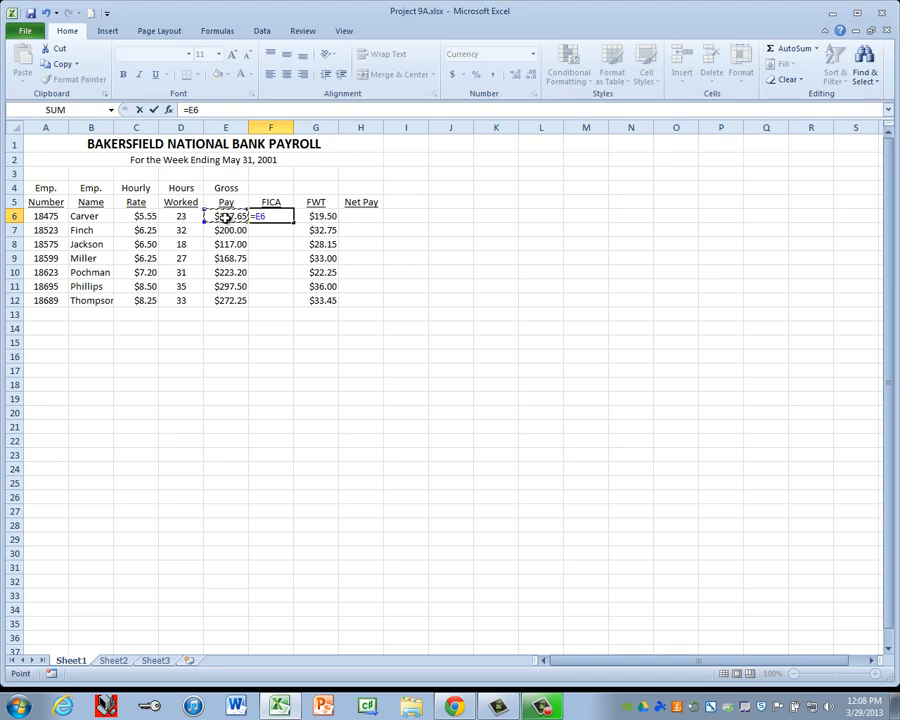
type("*")
type(".0725")
key("BackSpace")
key("BackSpace")
key("BackSpace")
key("BackSpace")
key("BackSpace")
type("7.25%")
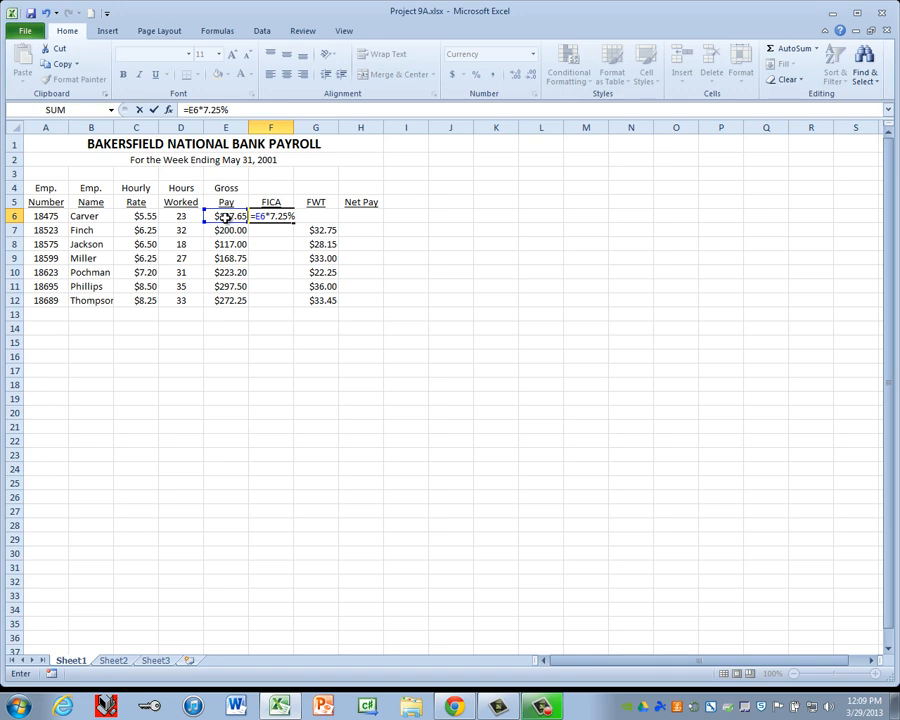
key("Return")
left_click(263, 217)
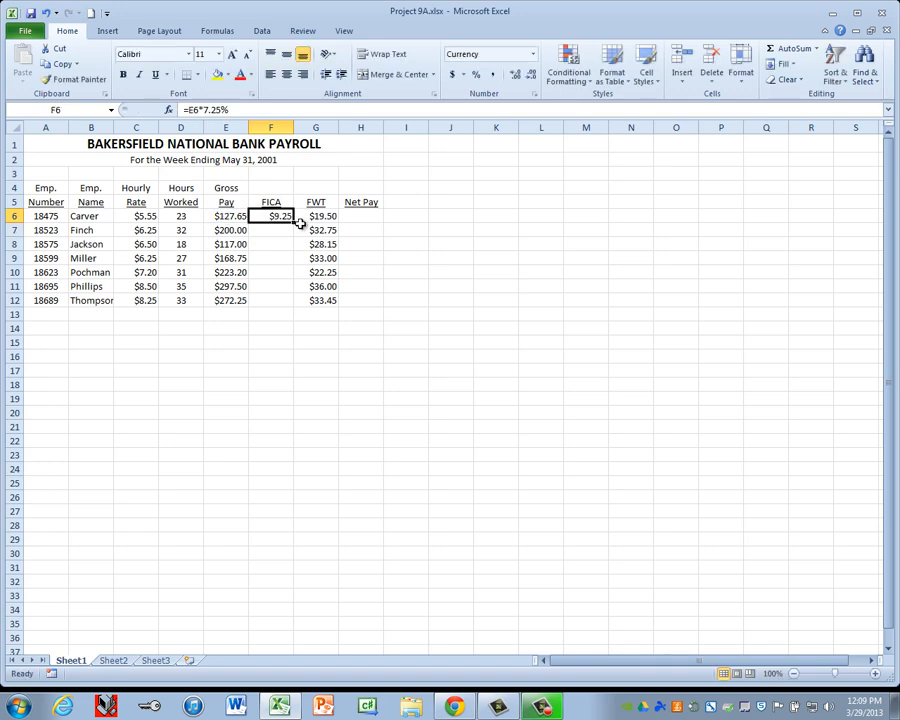
left_click_drag(295, 222, 291, 306)
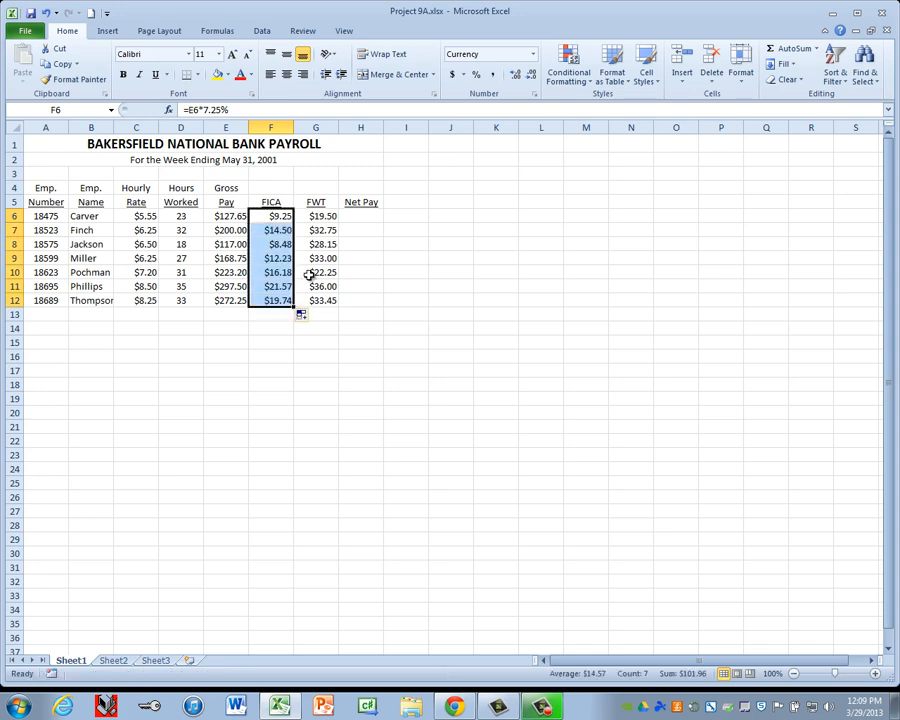
- Calculate net pay in H6 with the formula =E6-F6-G6 and fill it down to H12
left_click(358, 217)
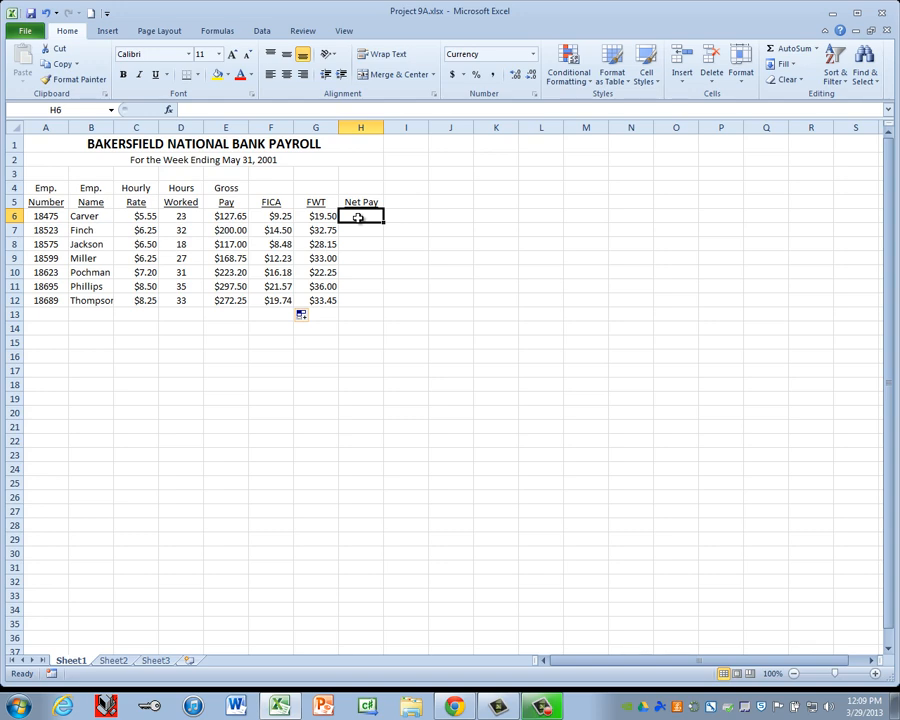
type("=")
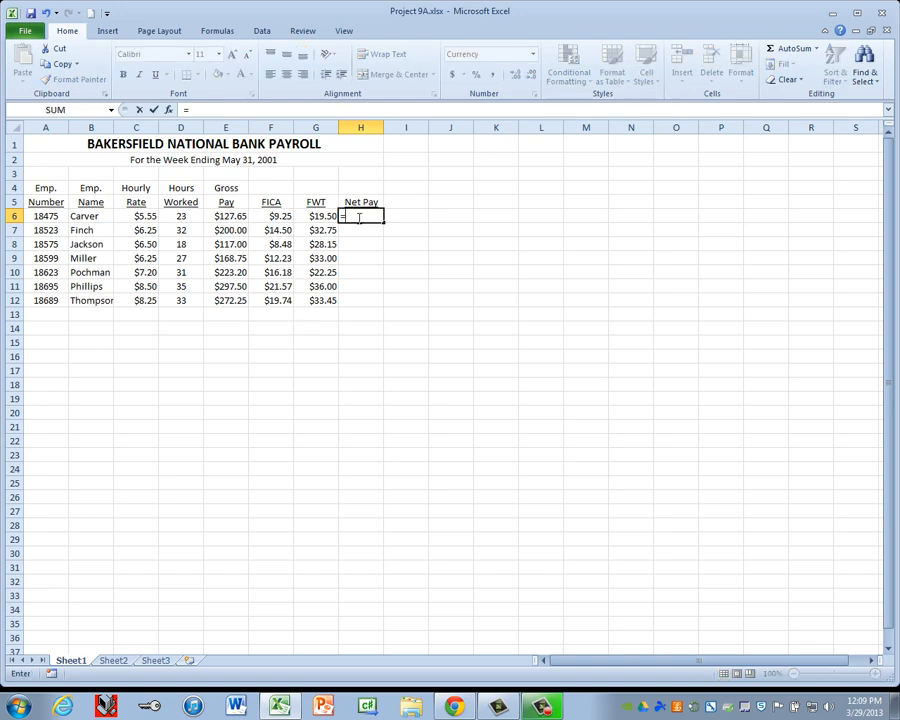
left_click(232, 216)
type("-")
left_click(267, 216)
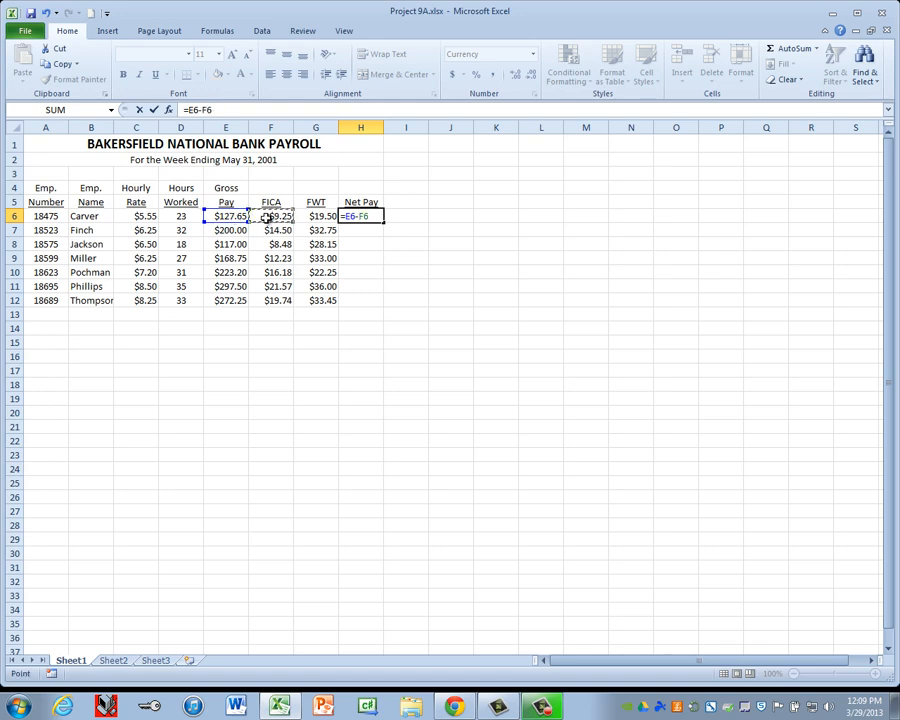
type("-")
left_click(308, 216)
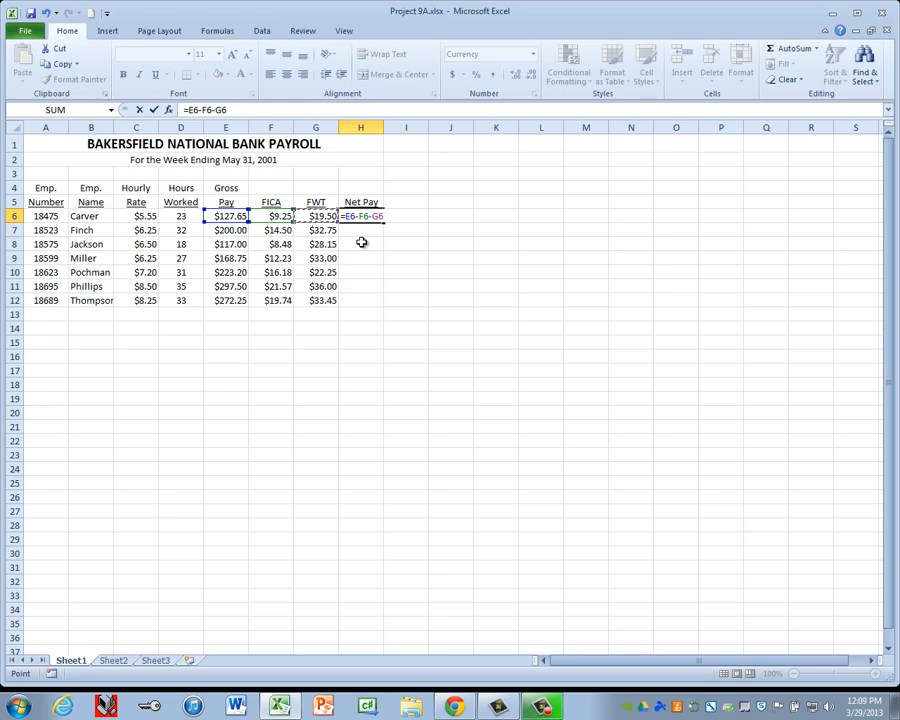
key("ctrl+Return")
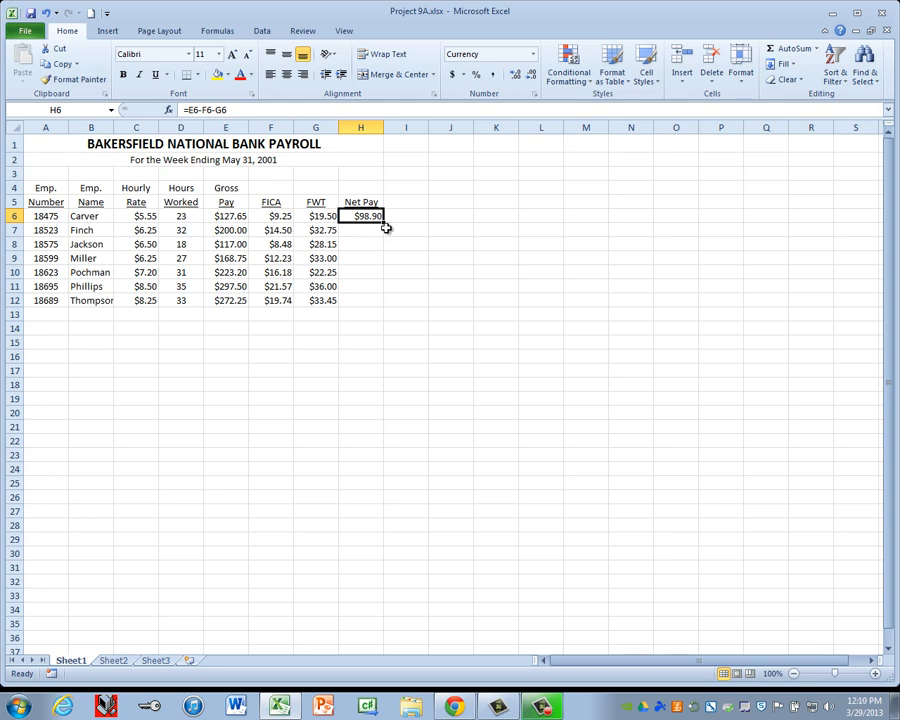
left_click_drag(382, 219, 384, 306)
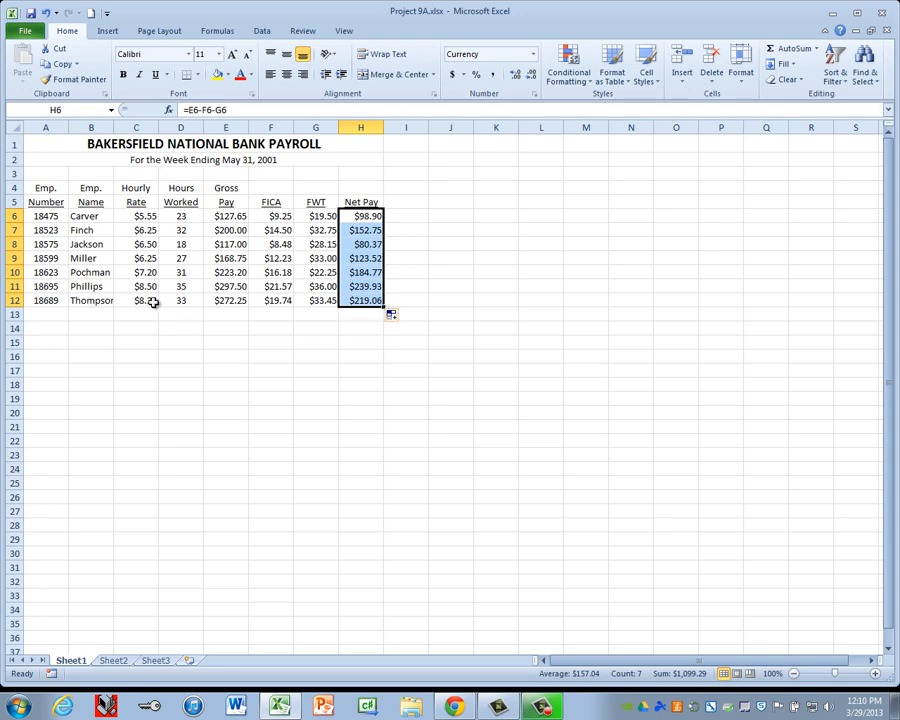
- Enter the bold label TOTALS in A13 below the employee numbers
left_click(45, 314)
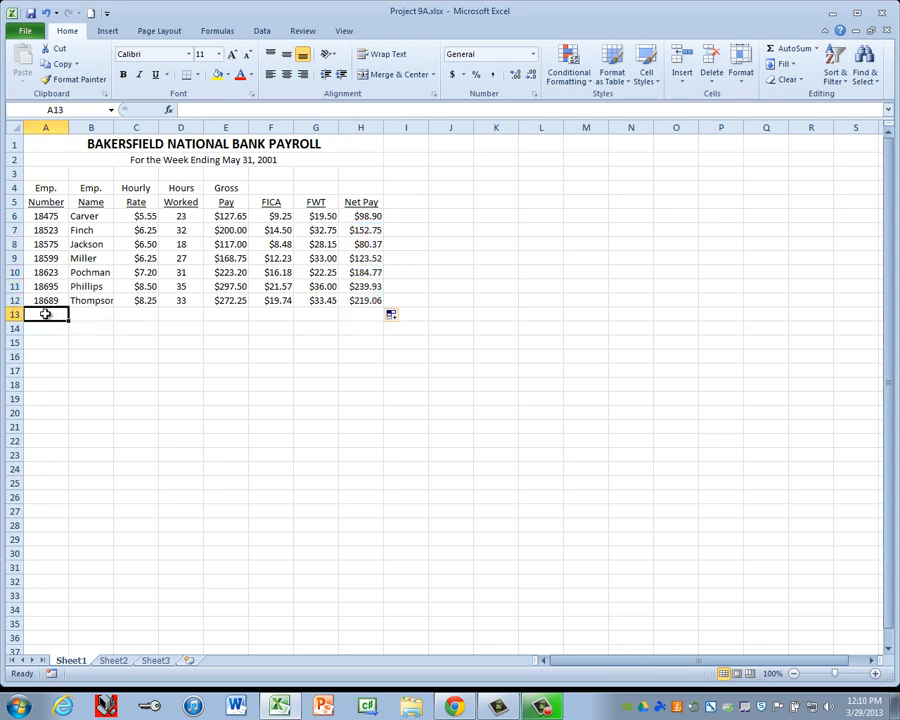
key("ctrl+b")
type("TOTALS")
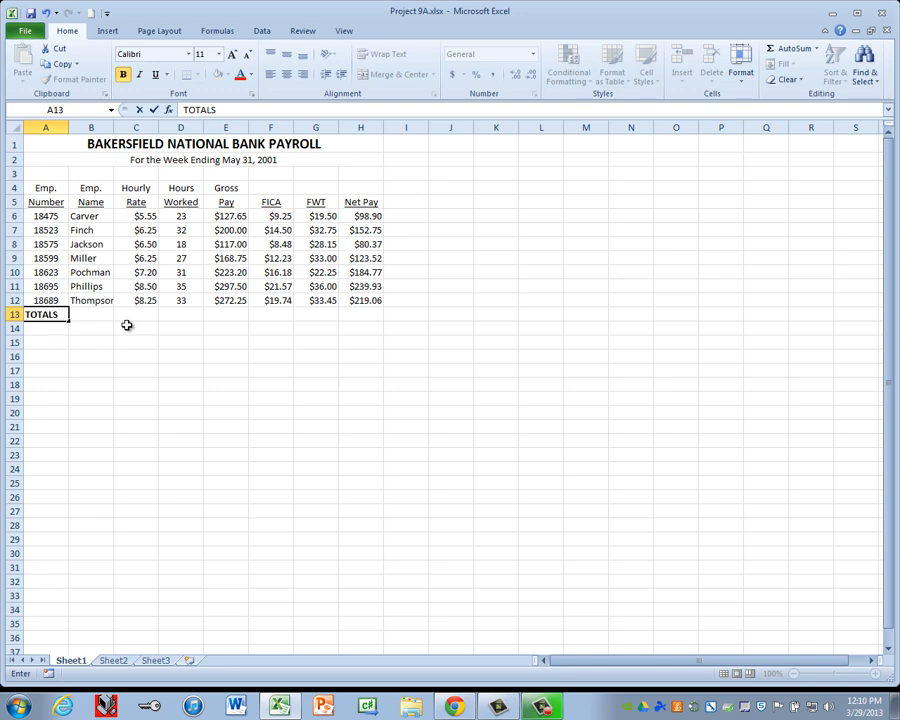
- Use AutoSum to total D6:D12 in D13 and E6:E12 in E13, and fill the E13 formula across to H13
left_click(186, 316)
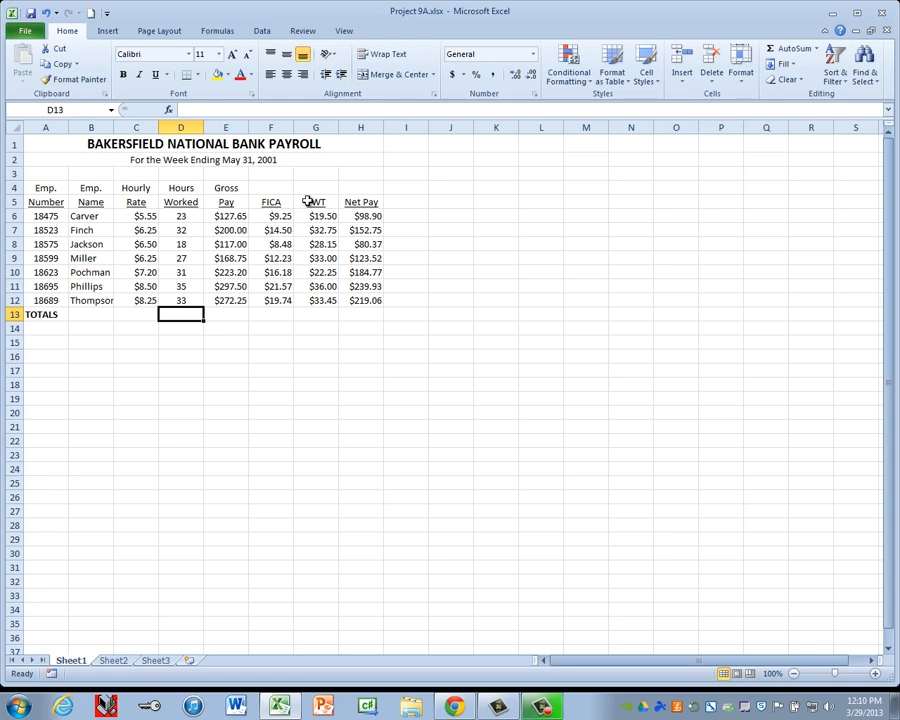
left_click(795, 48)
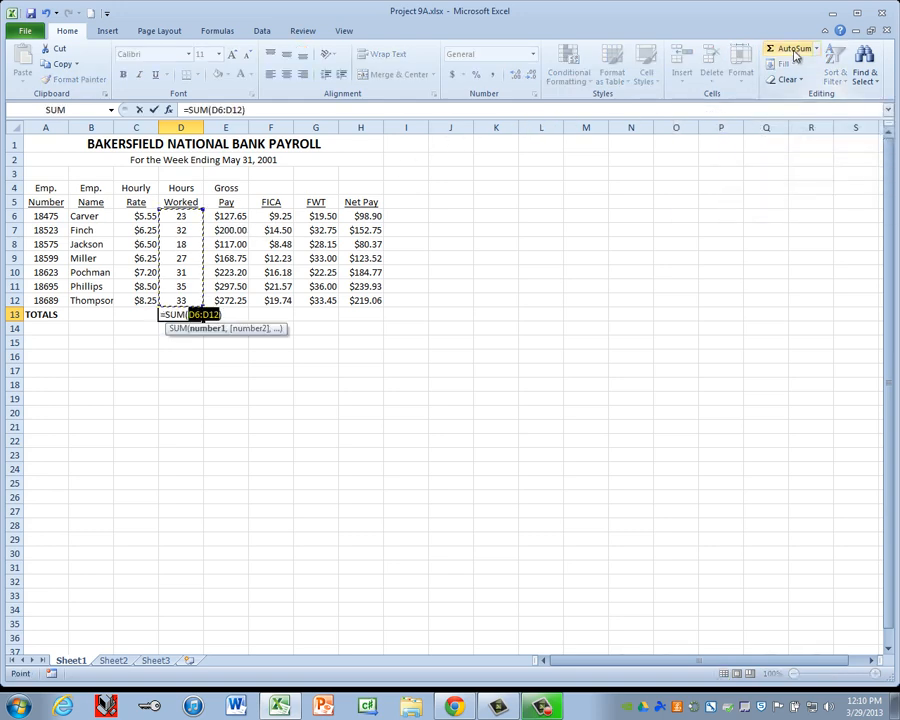
key("Tab")
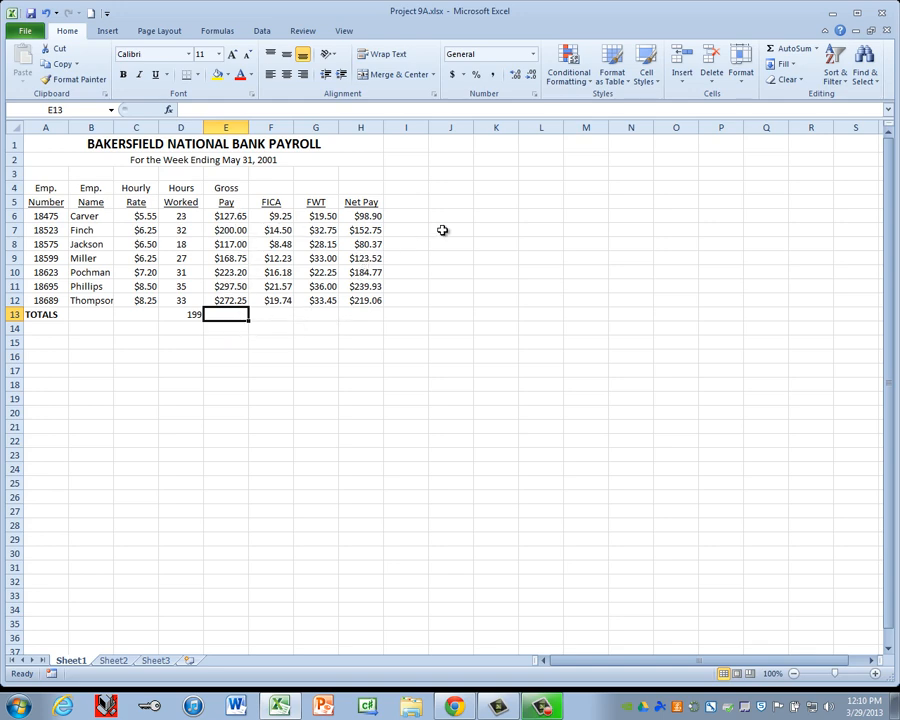
left_click(785, 50)
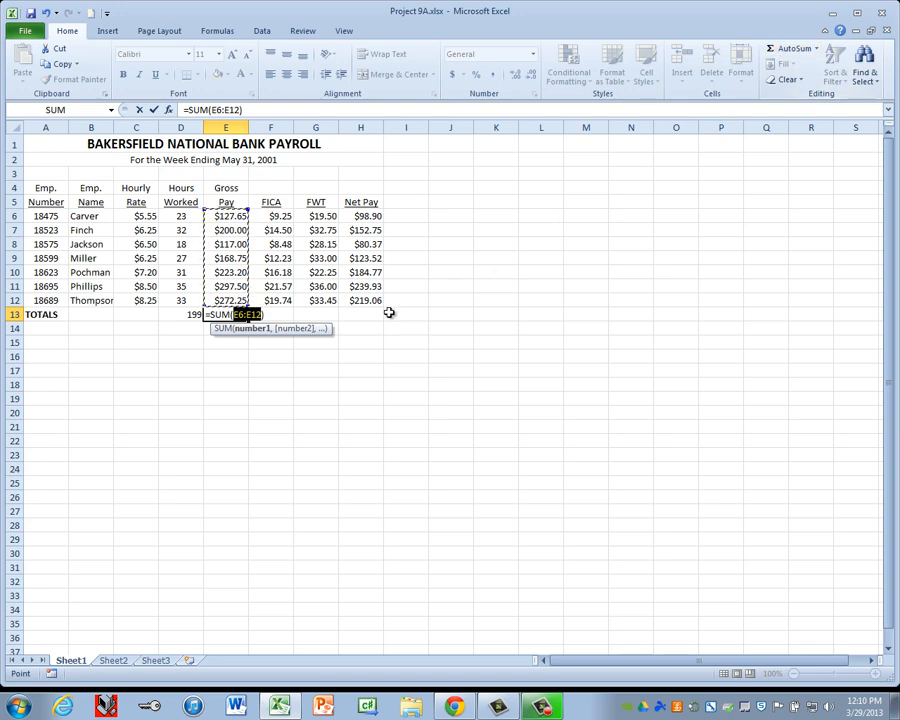
key("Return")
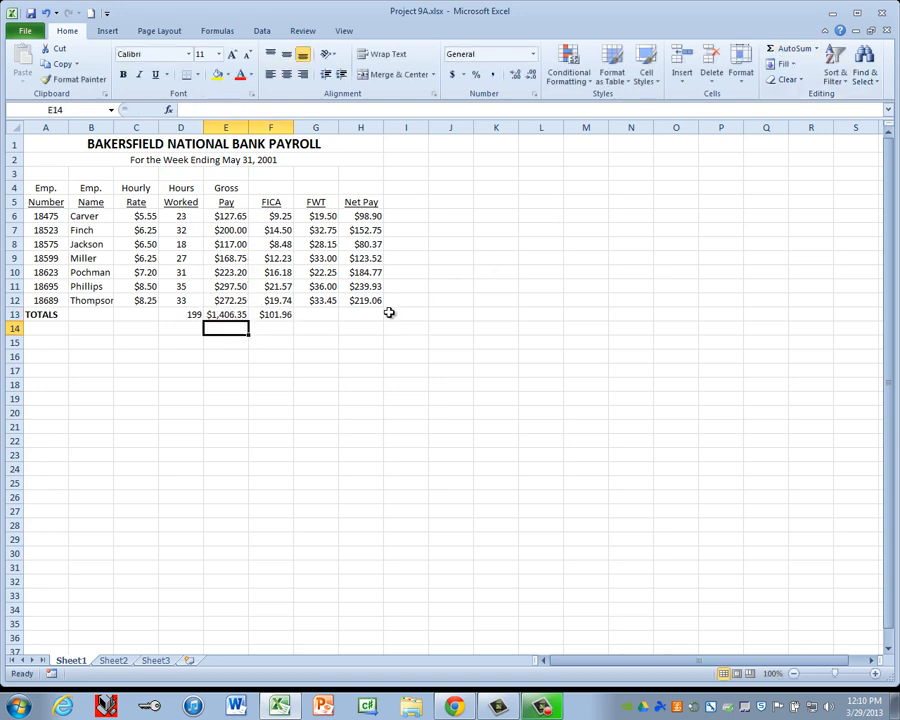
left_click(240, 315)
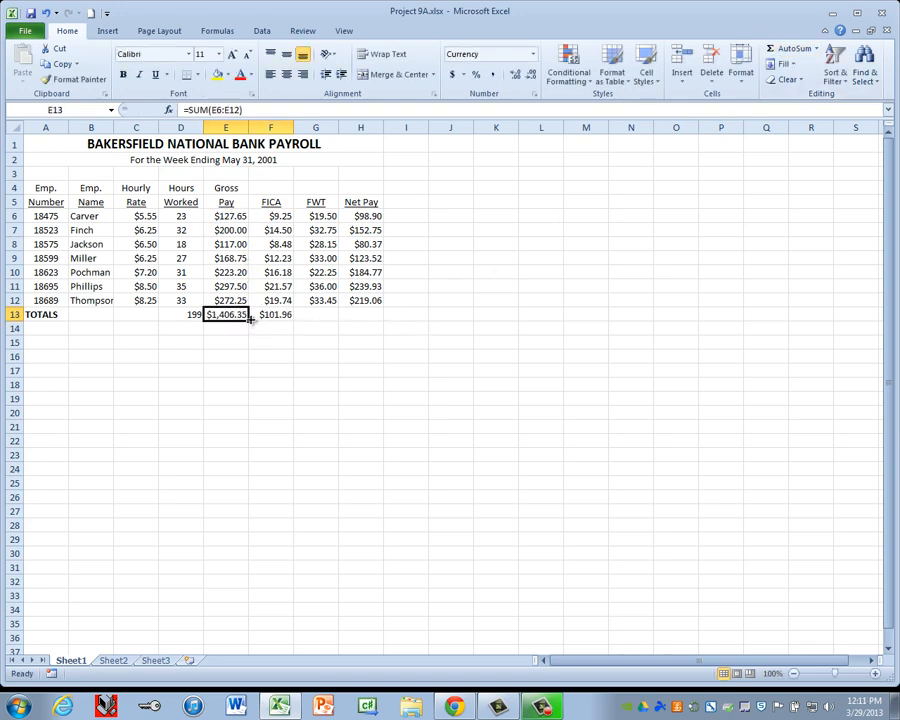
left_click_drag(251, 320, 358, 320)
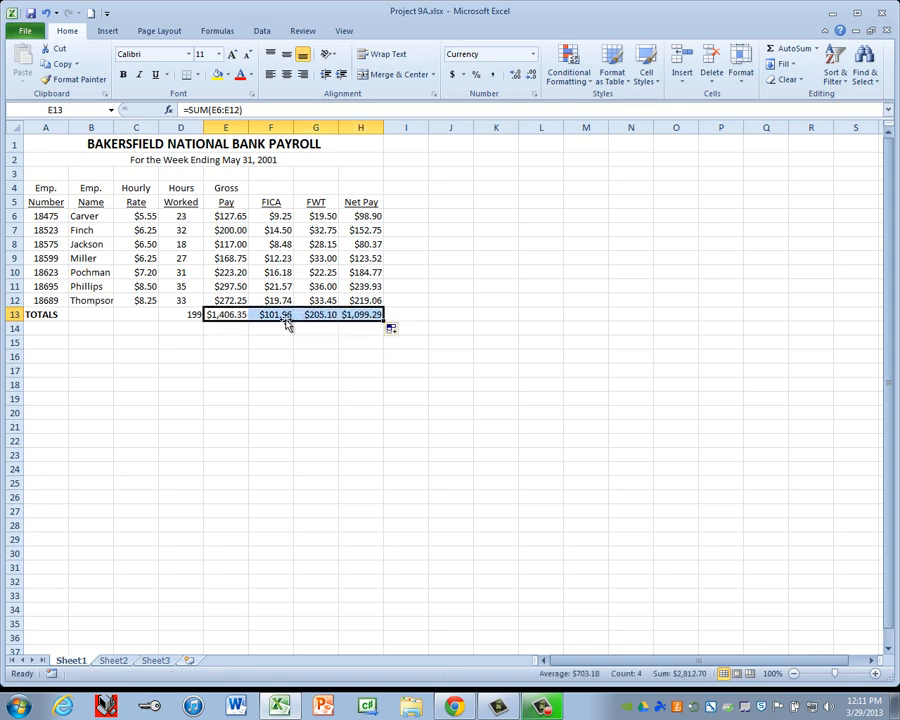
- Center the hours total in D13 and apply a Top and Double Bottom Border to the totals row A13:H13
left_click(183, 316)
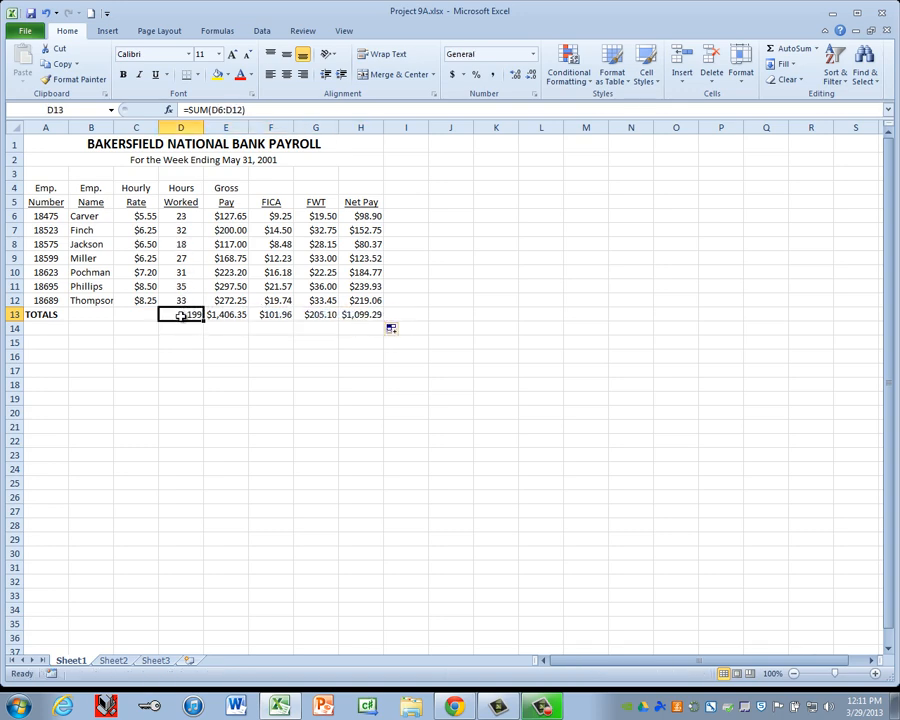
left_click(287, 75)
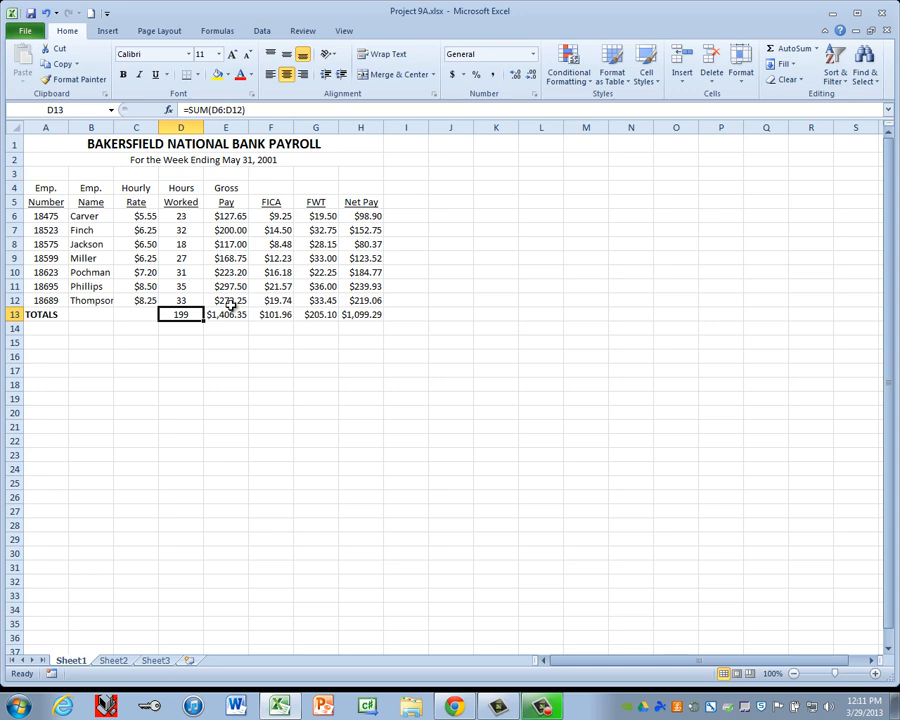
left_click(42, 315)
left_click_drag(43, 315, 373, 318)
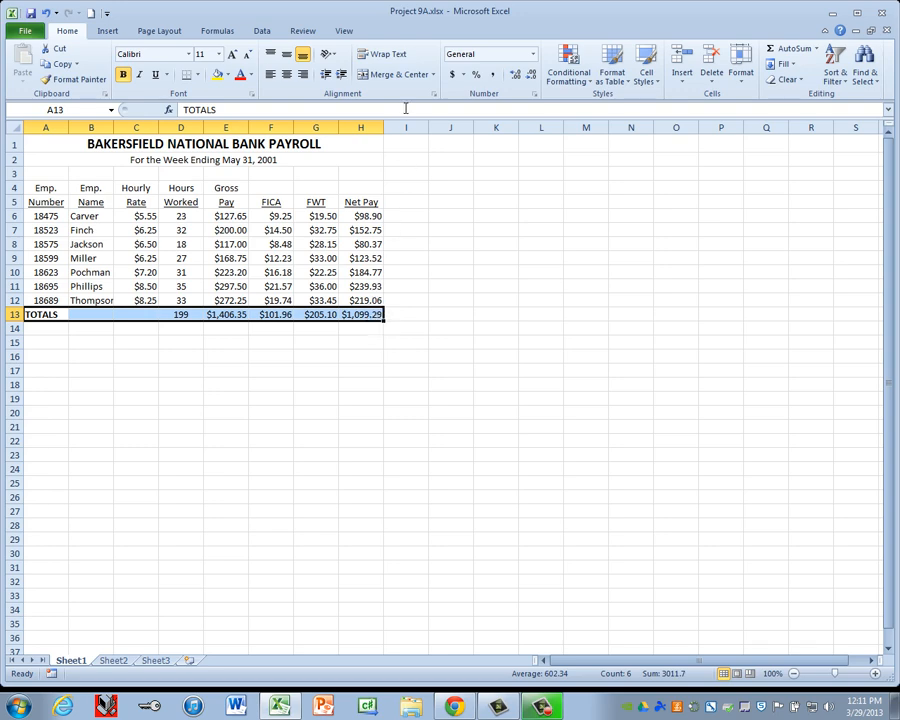
left_click(198, 76)
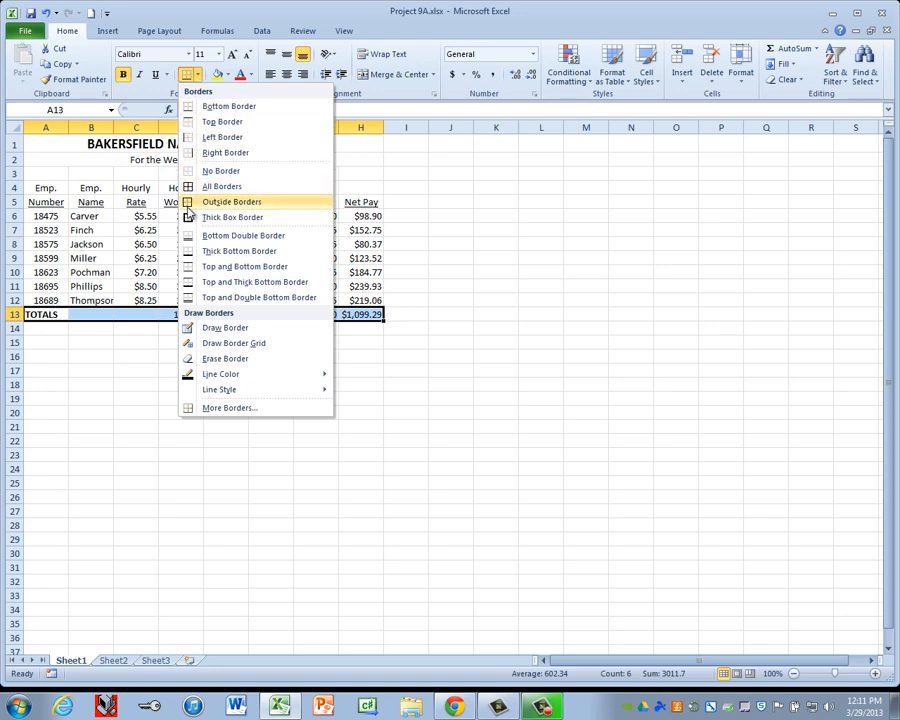
left_click(229, 297)
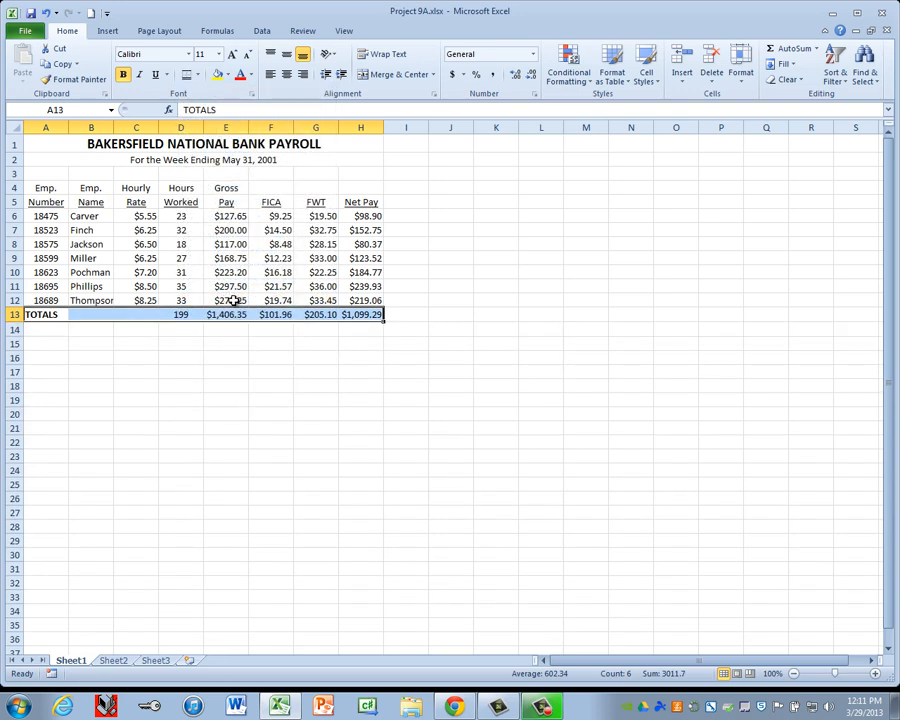
left_click(229, 341)
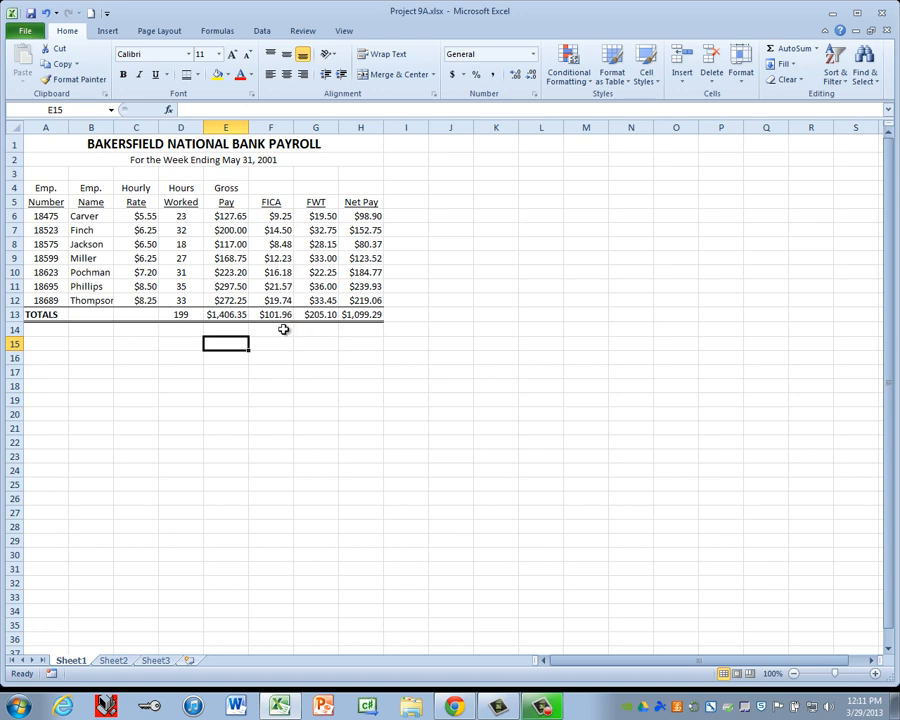
- AutoFit the widths of columns A through H to their contents
left_click(60, 127)
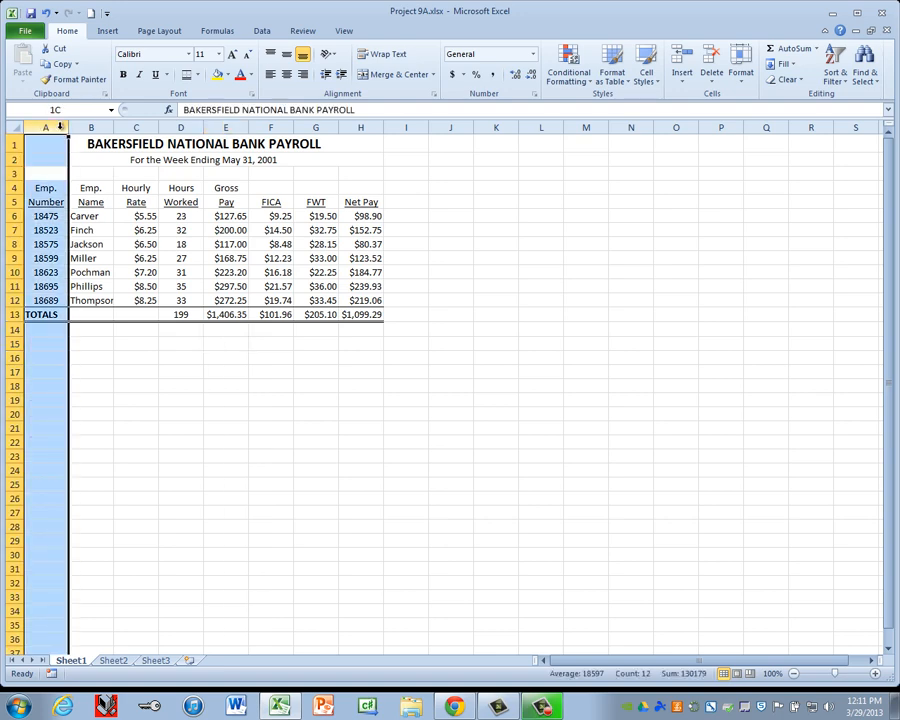
left_click_drag(60, 127, 371, 127)
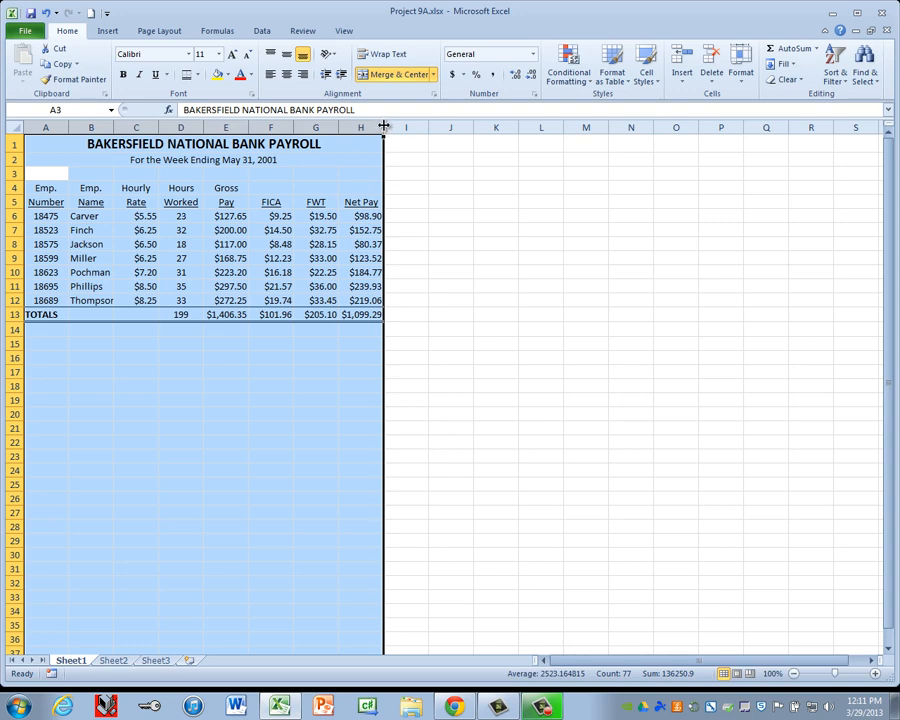
double_click(383, 127)
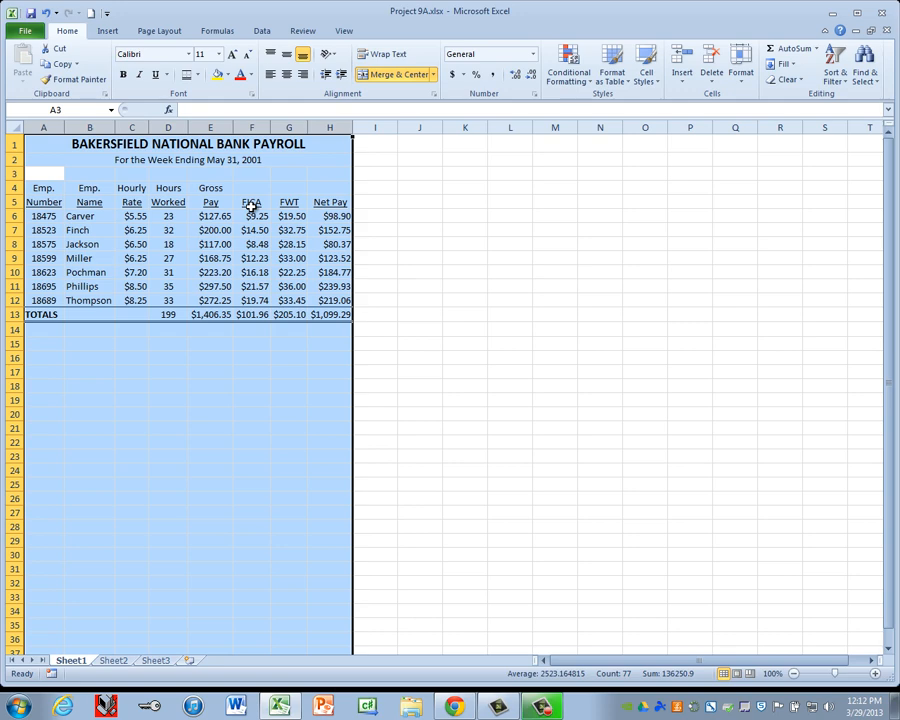
left_click(56, 150)
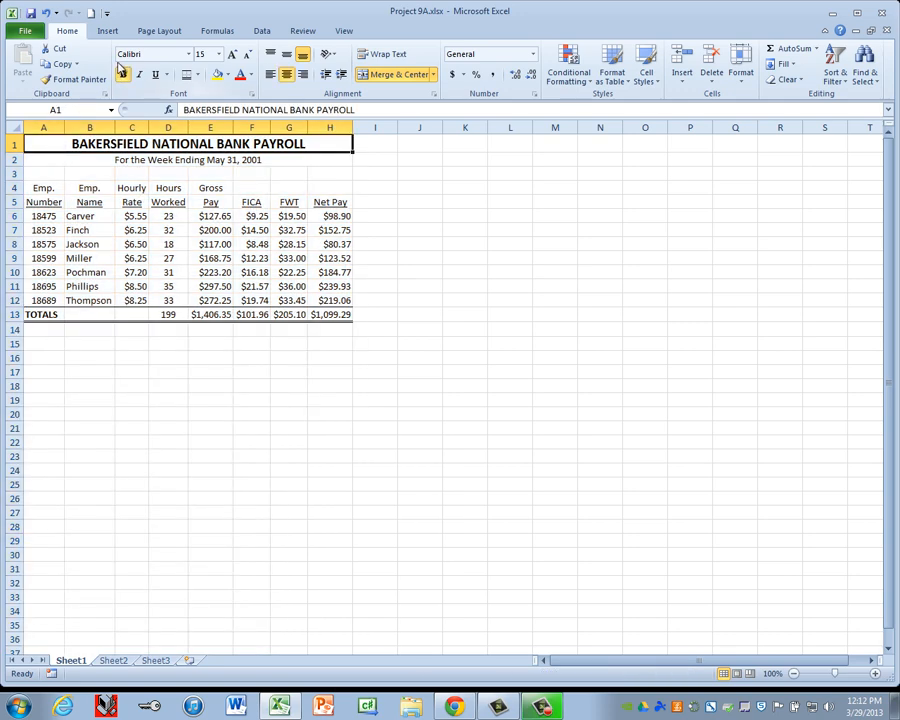
- Center the worksheet both horizontally and vertically on the printed page
left_click(158, 32)
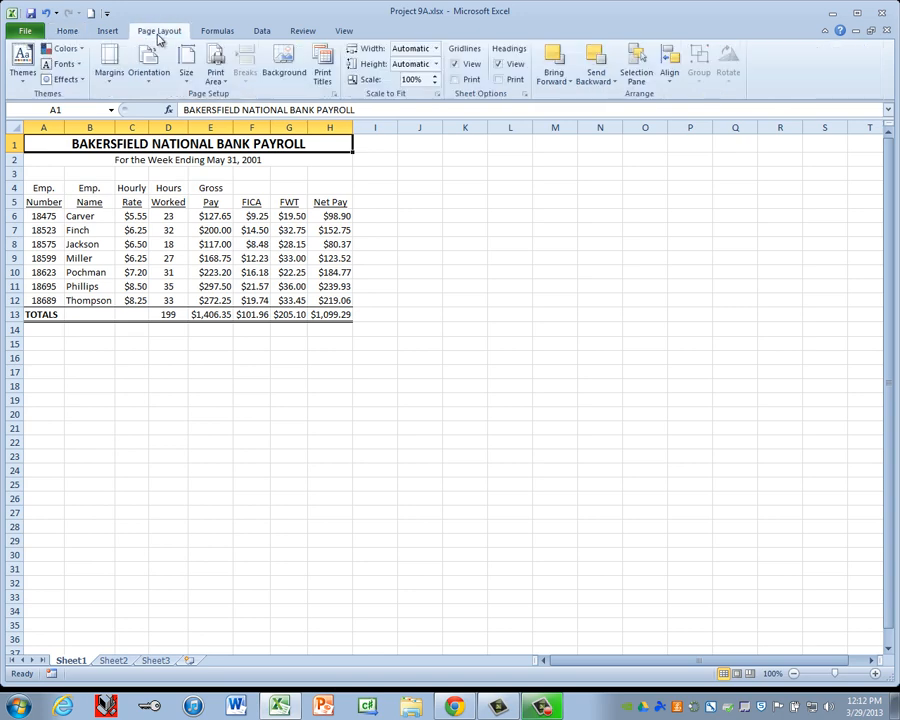
left_click(334, 94)
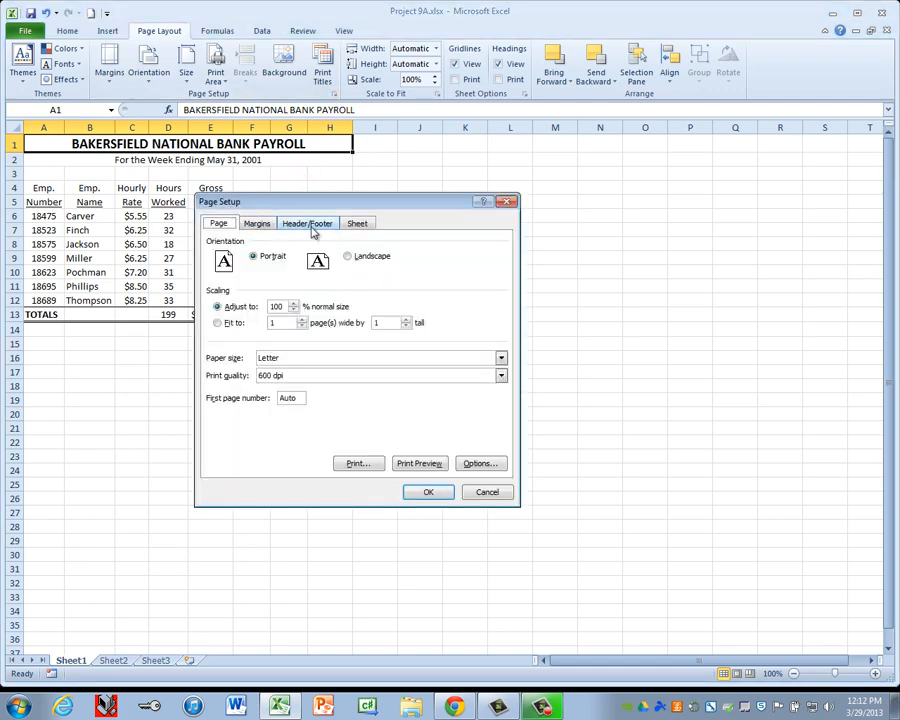
left_click(258, 225)
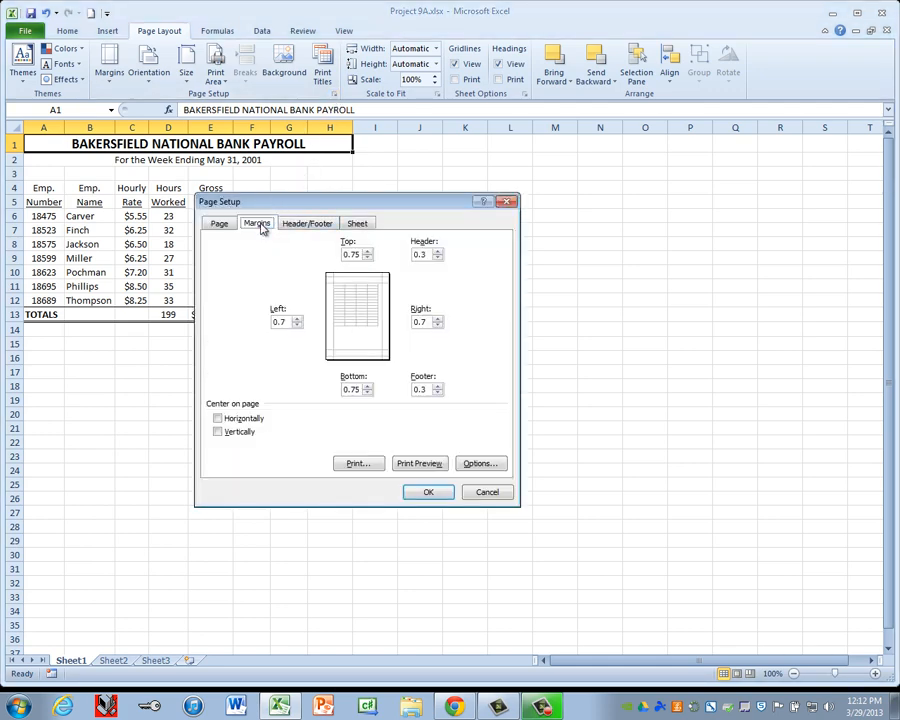
left_click(217, 418)
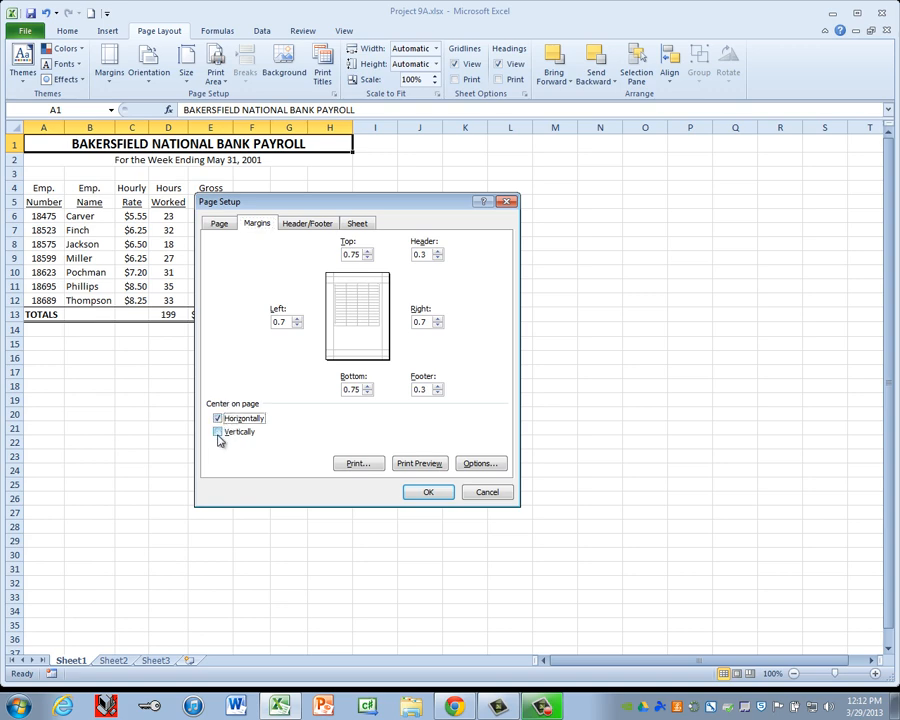
left_click(218, 432)
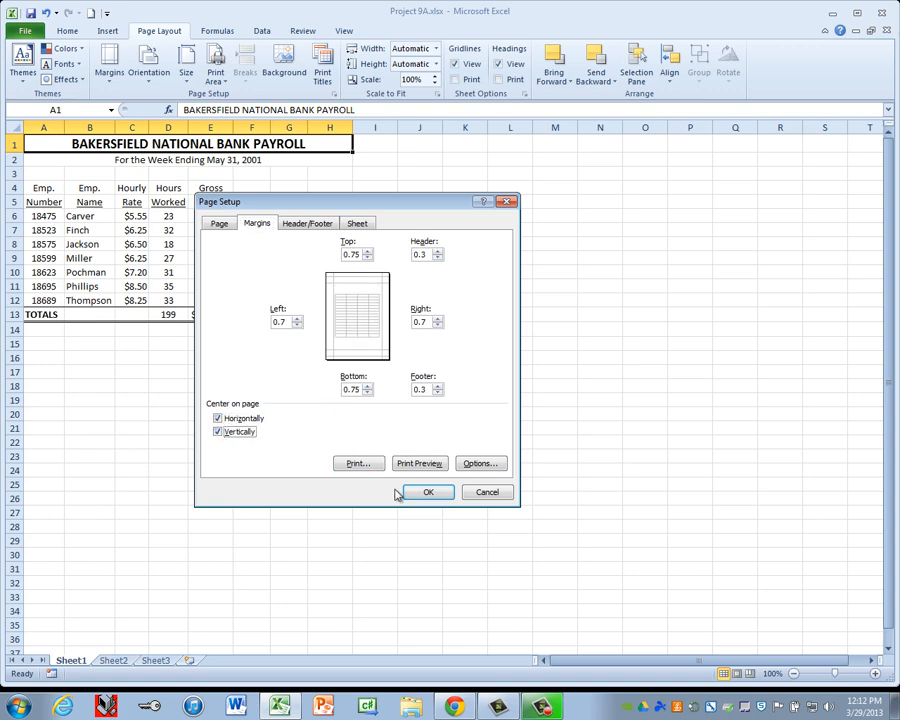
left_click(425, 492)
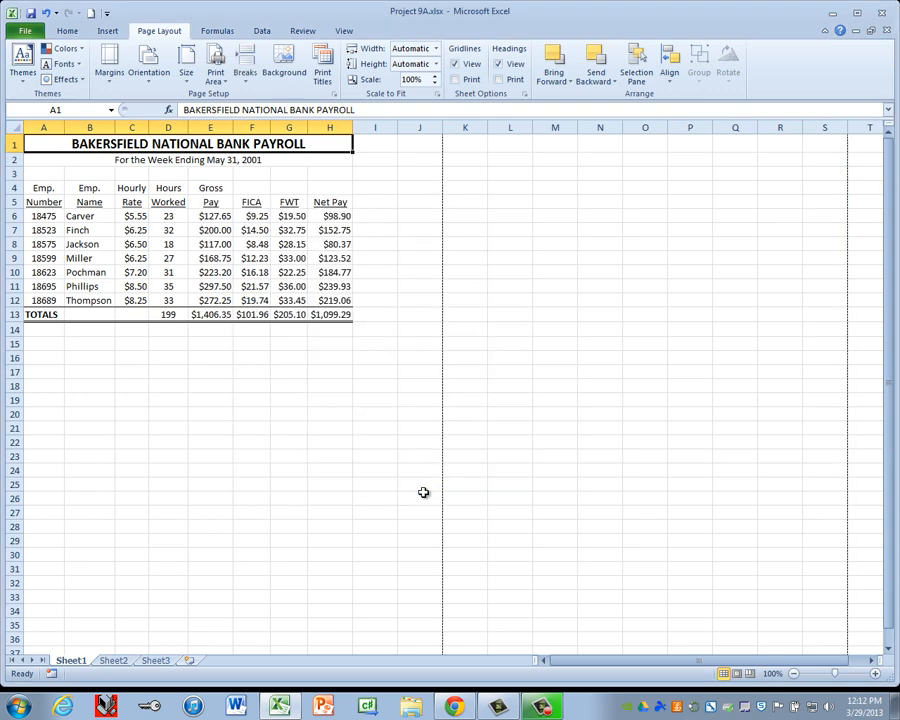
- Add a page header with Student Name in the left section, A1 in the center and the File Name element in the right section
left_click(108, 31)
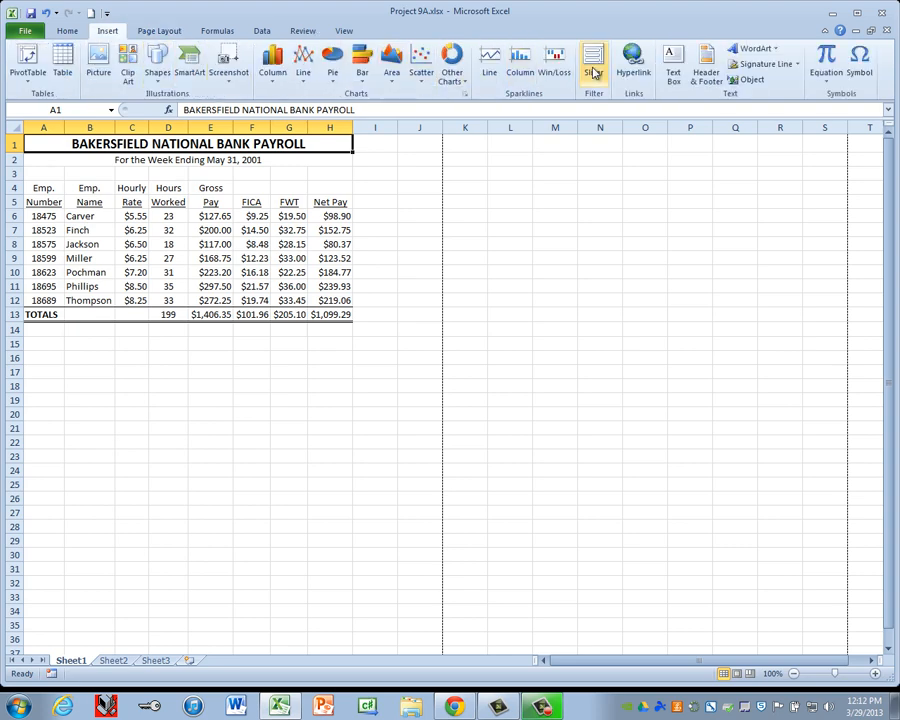
left_click(707, 80)
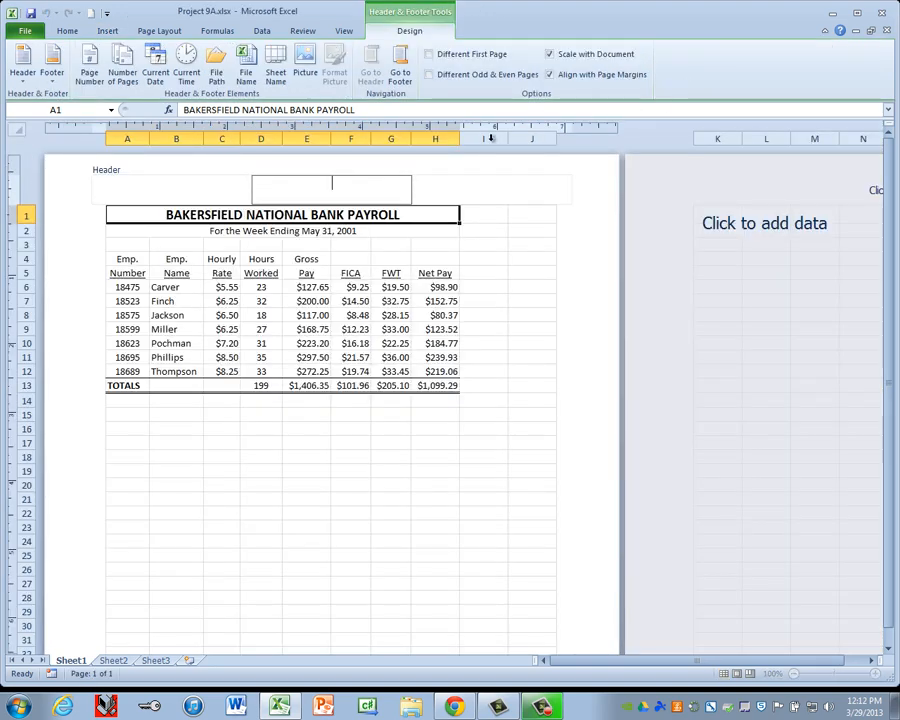
left_click(220, 185)
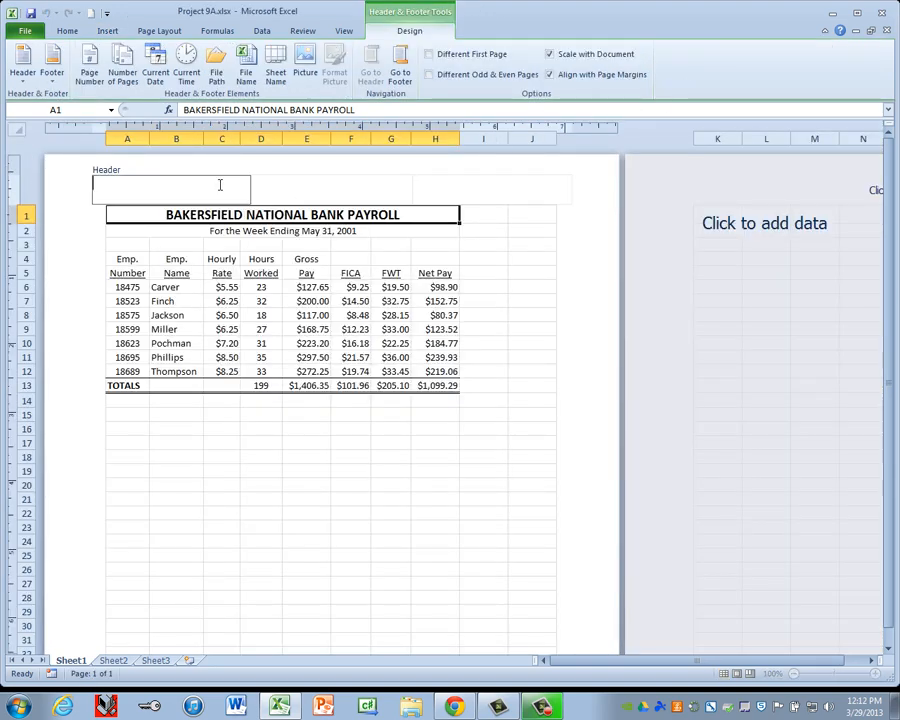
type("STUD")
key("BackSpace")
key("BackSpace")
type("Student Name")
key("Tab")
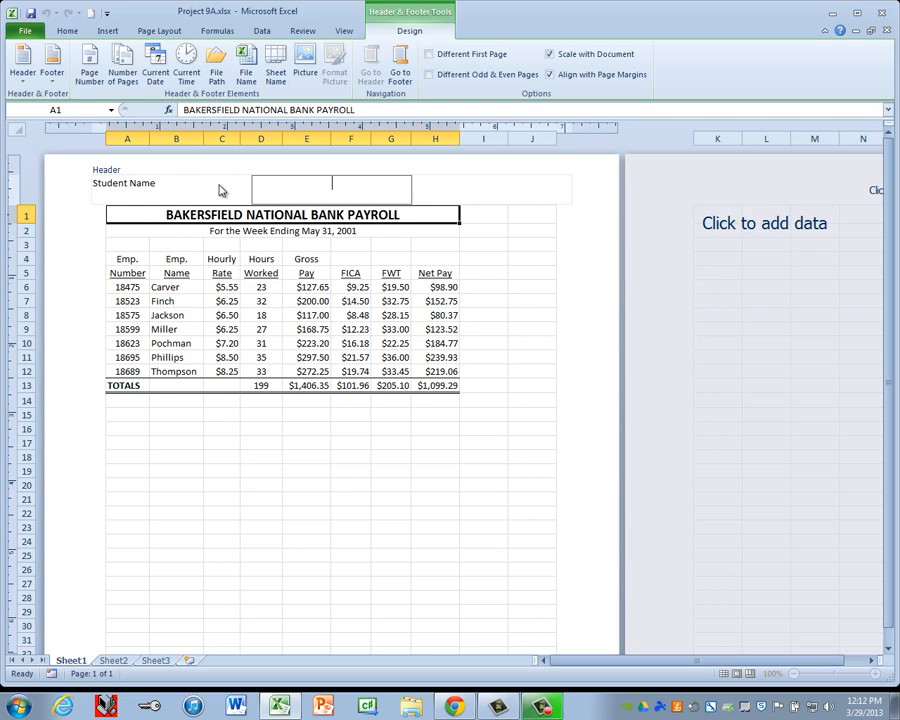
type("A1")
key("Tab")
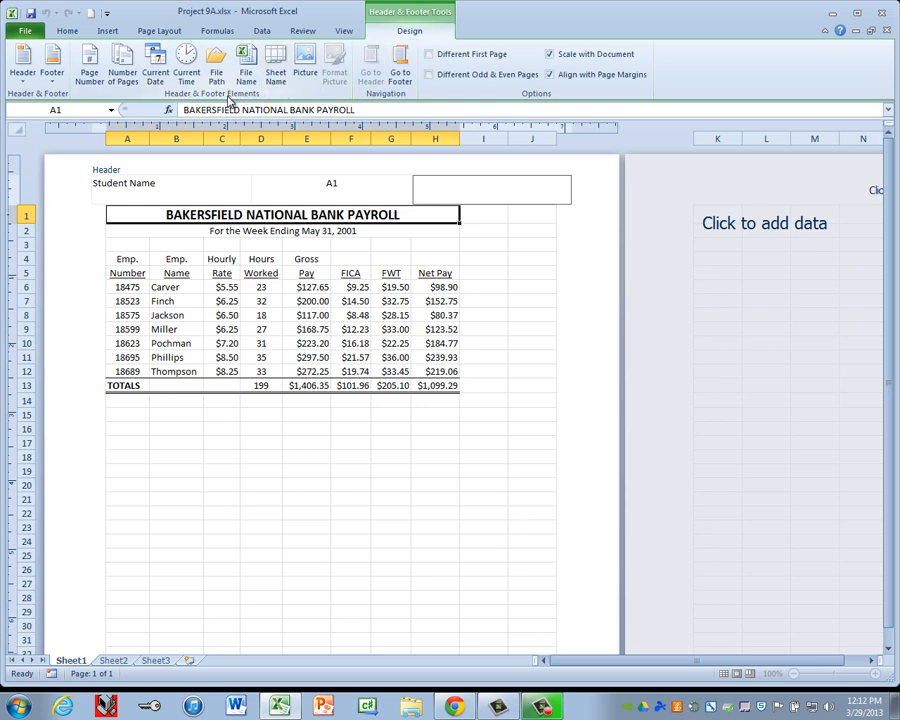
left_click(246, 66)
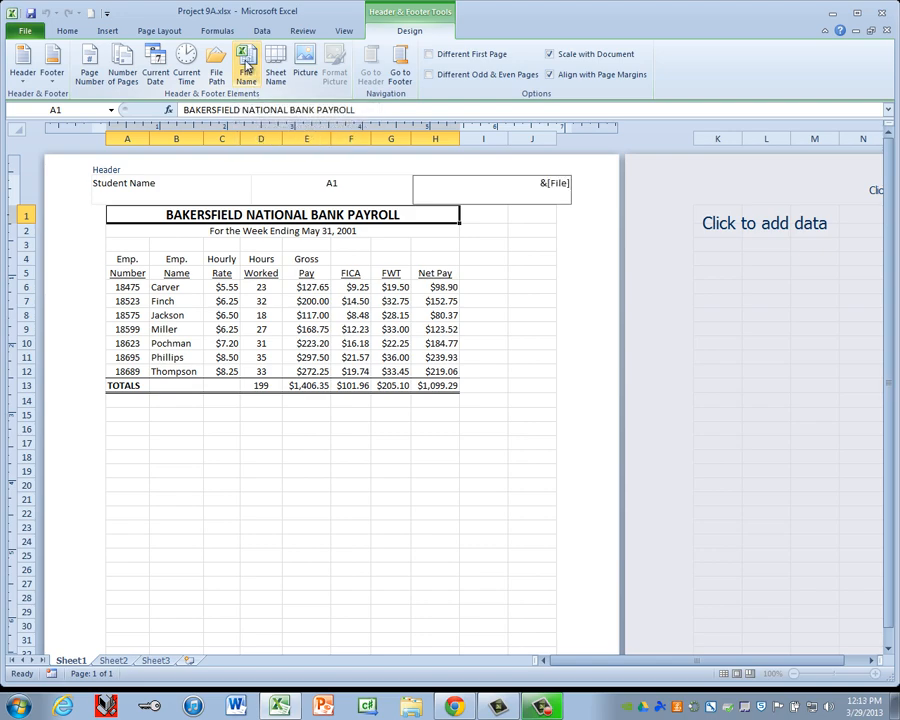
left_click(153, 230)
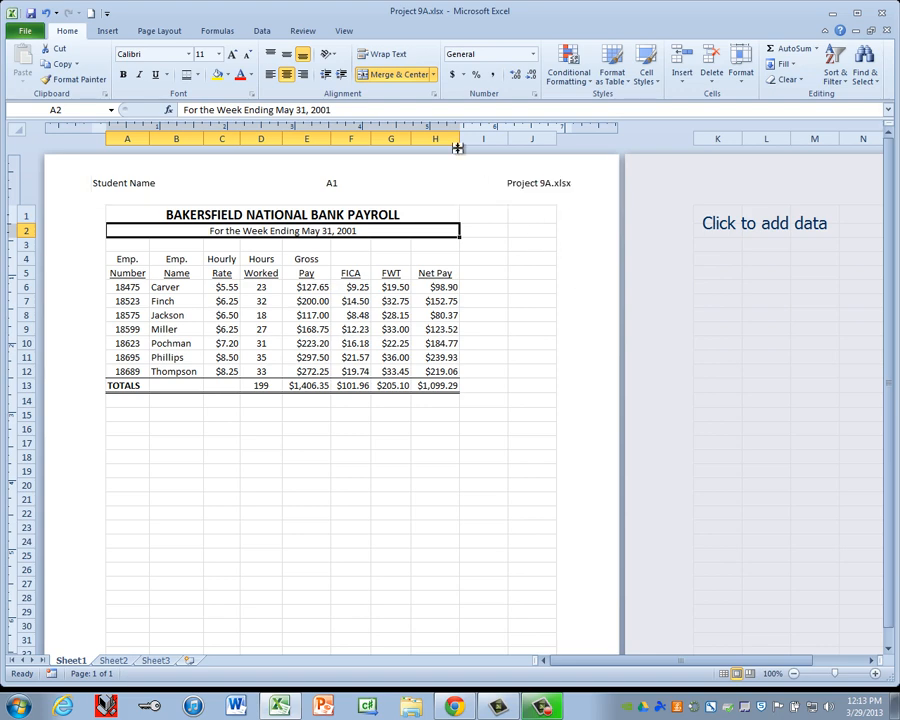
- Check the payroll sheet in the print preview and save the workbook
left_click(26, 31)
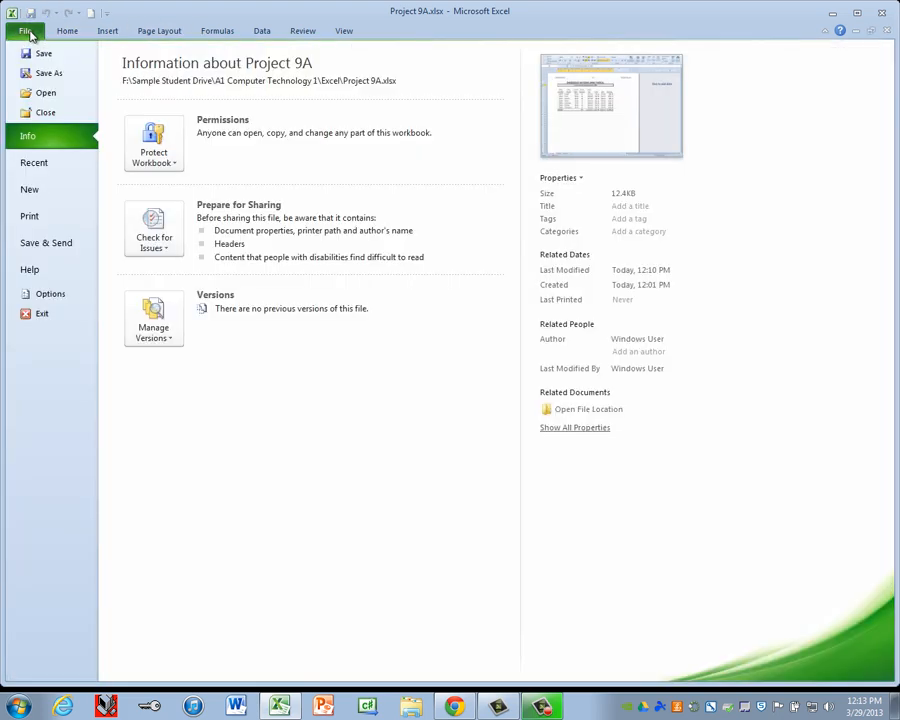
left_click(30, 220)
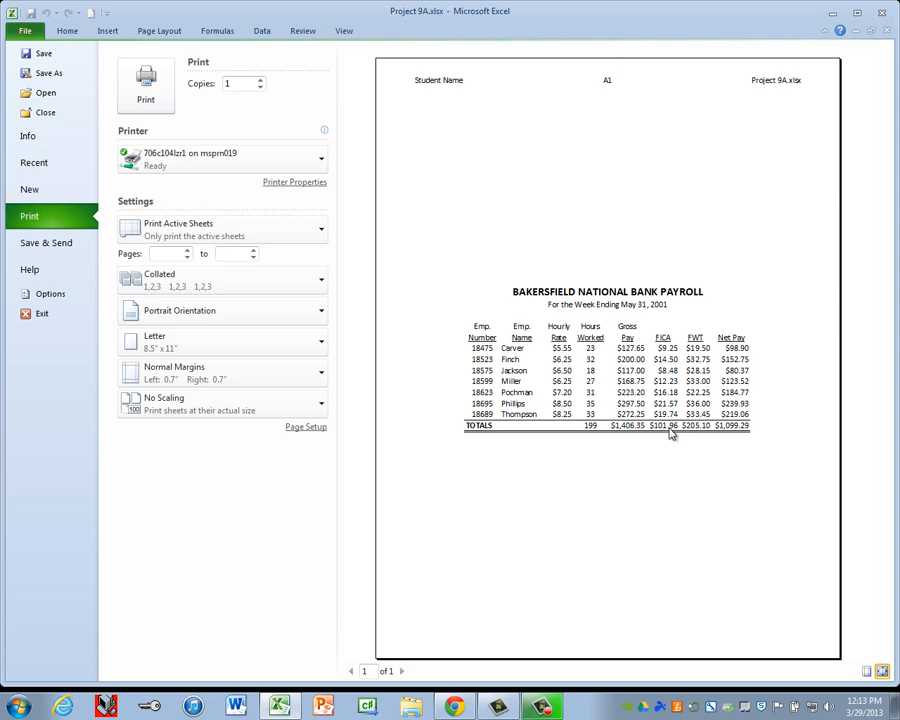
left_click(42, 57)
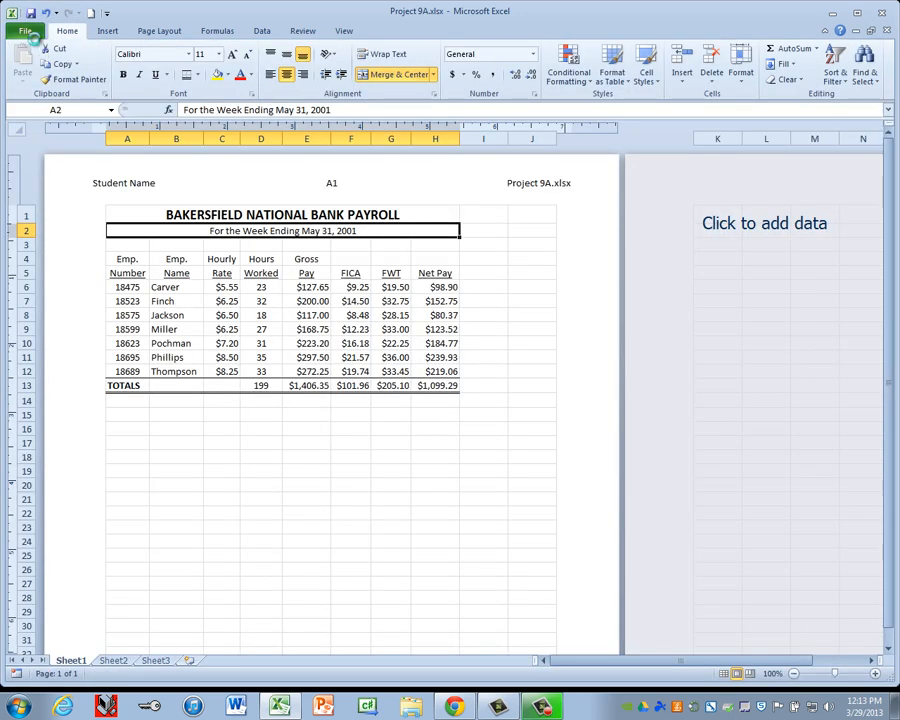
- Publish the worksheet as Project 9A.pdf in the Excel folder, and close the PDF after viewing it
left_click(28, 33)
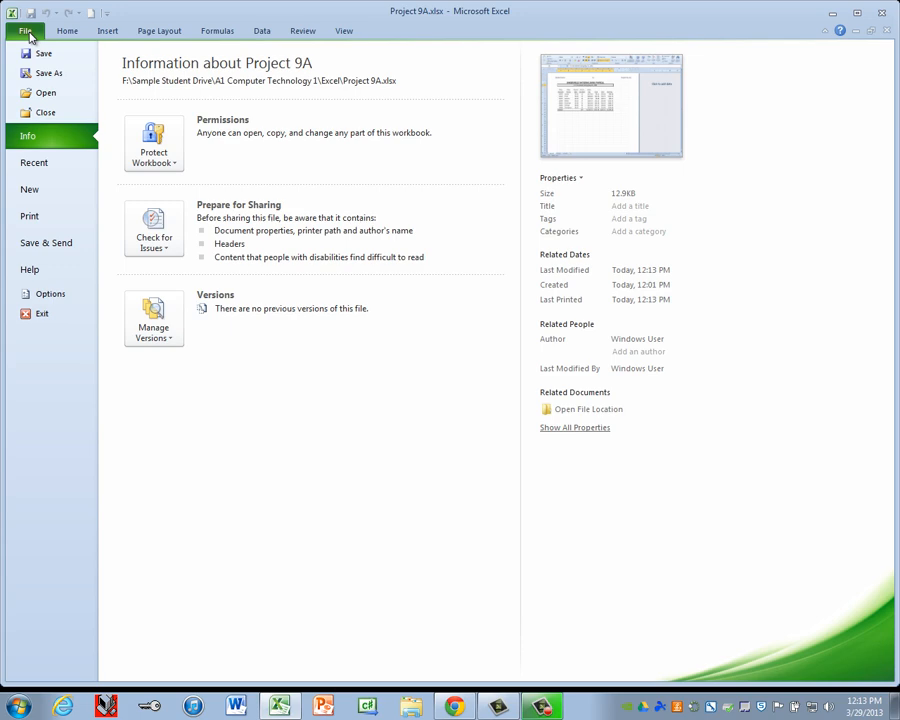
left_click(44, 245)
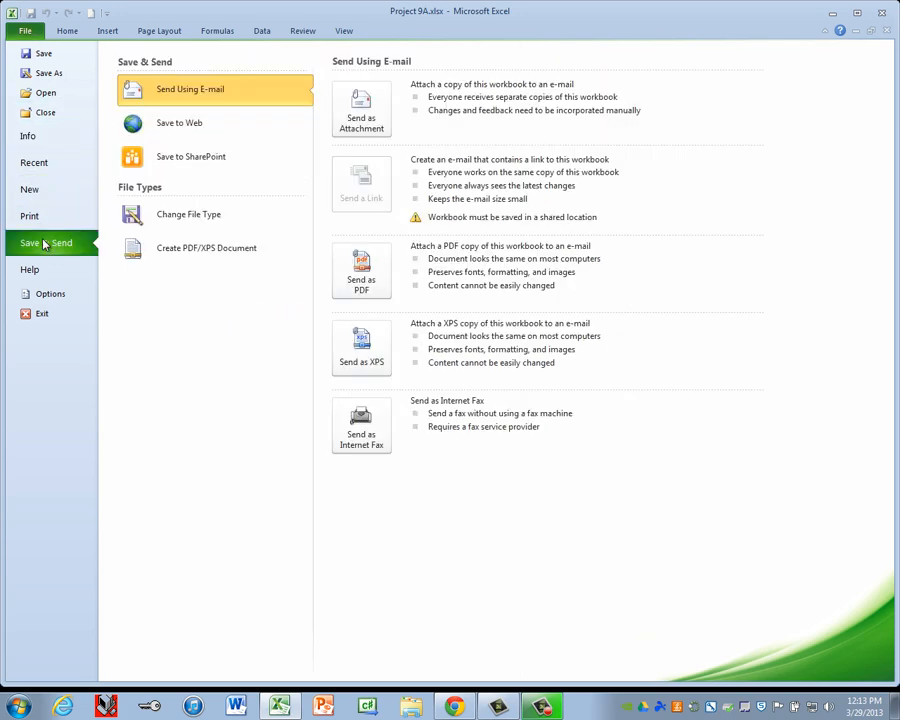
left_click(180, 252)
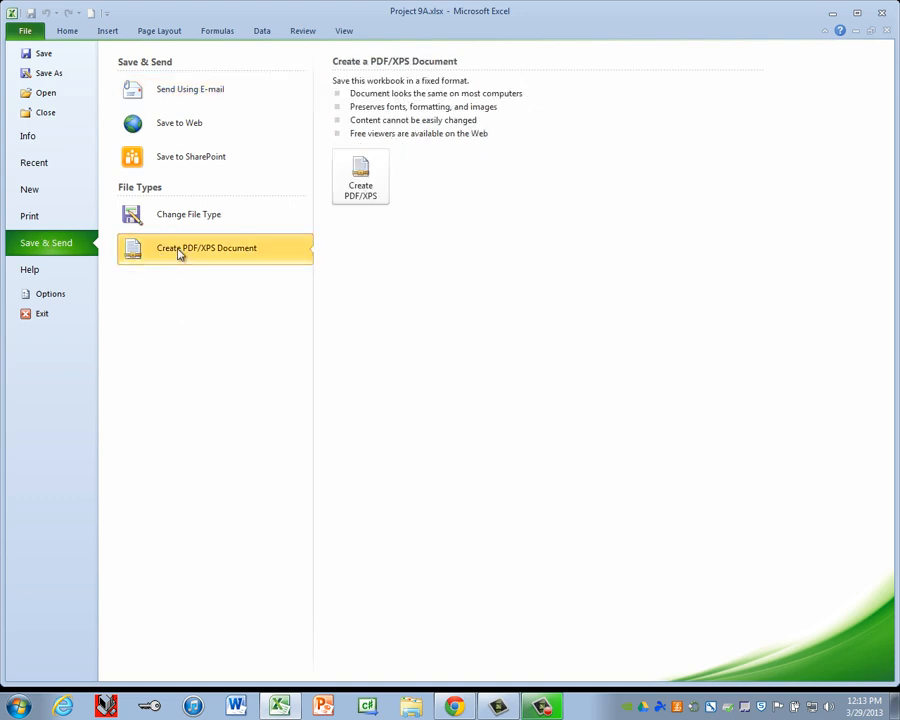
left_click(357, 190)
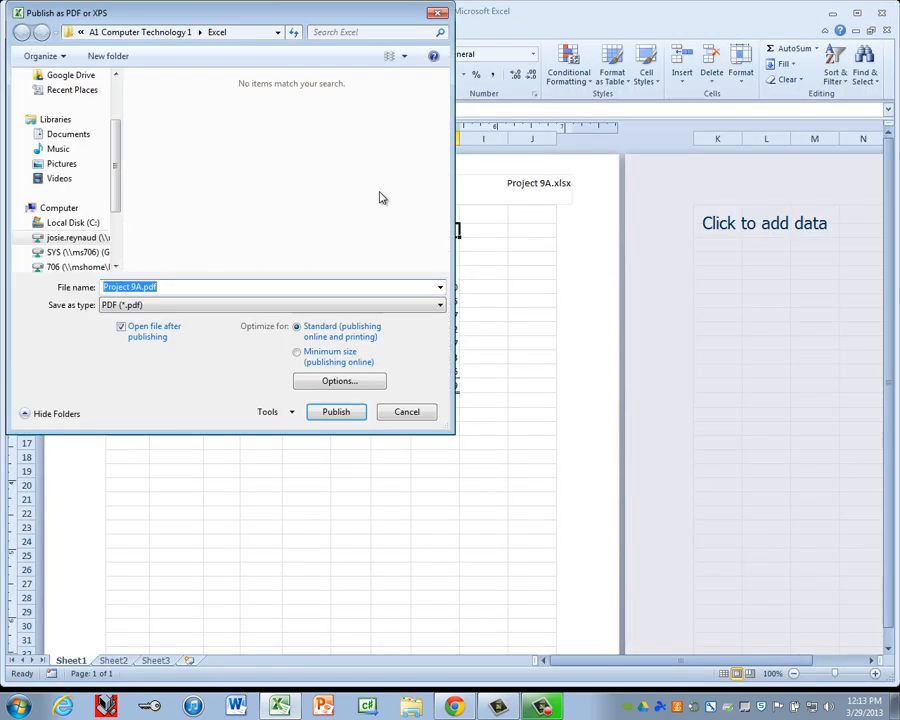
left_click(334, 416)
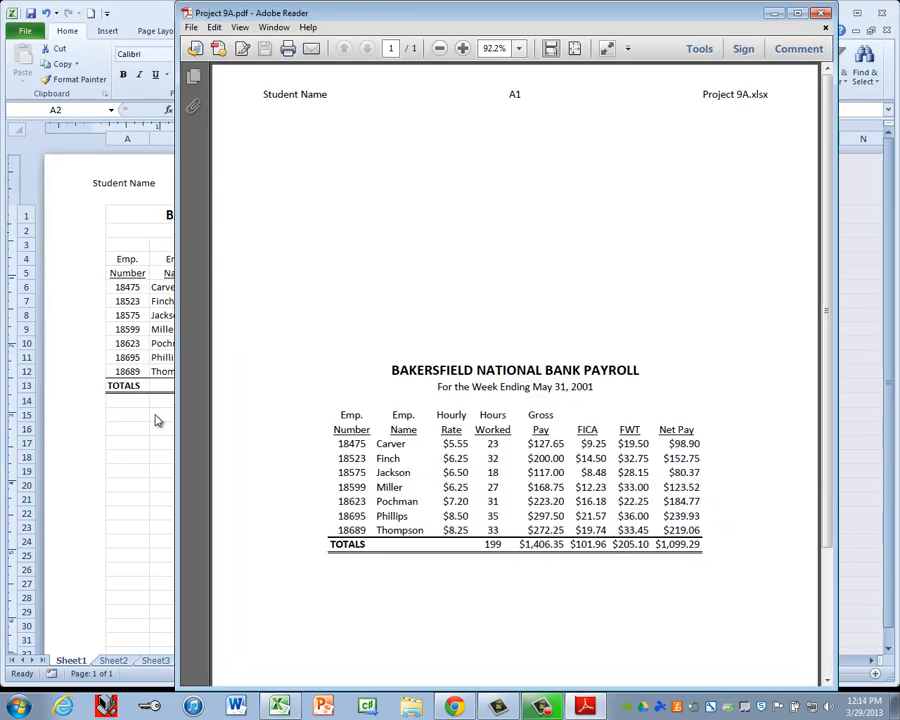
left_click(820, 13)
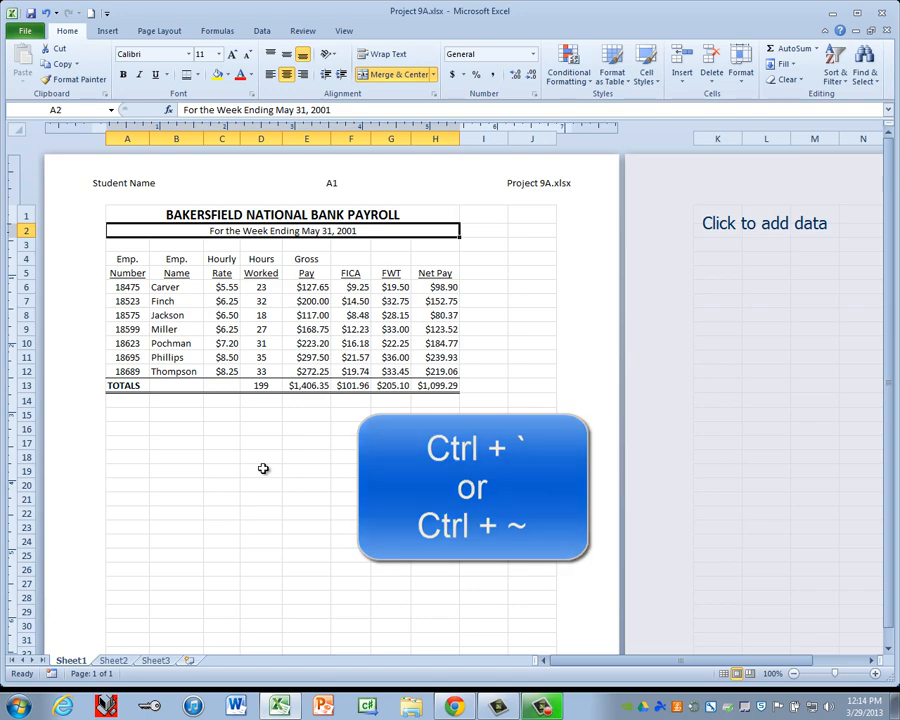
- Display the worksheet's formulas instead of their results and AutoFit columns A through H
key("ctrl+grave")
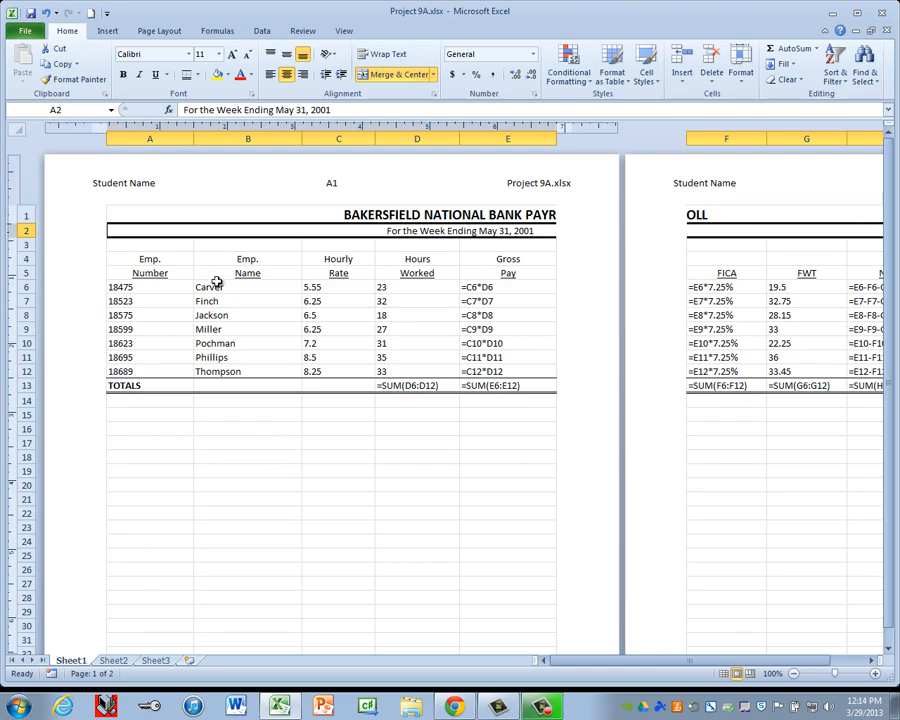
left_click_drag(150, 139, 618, 136)
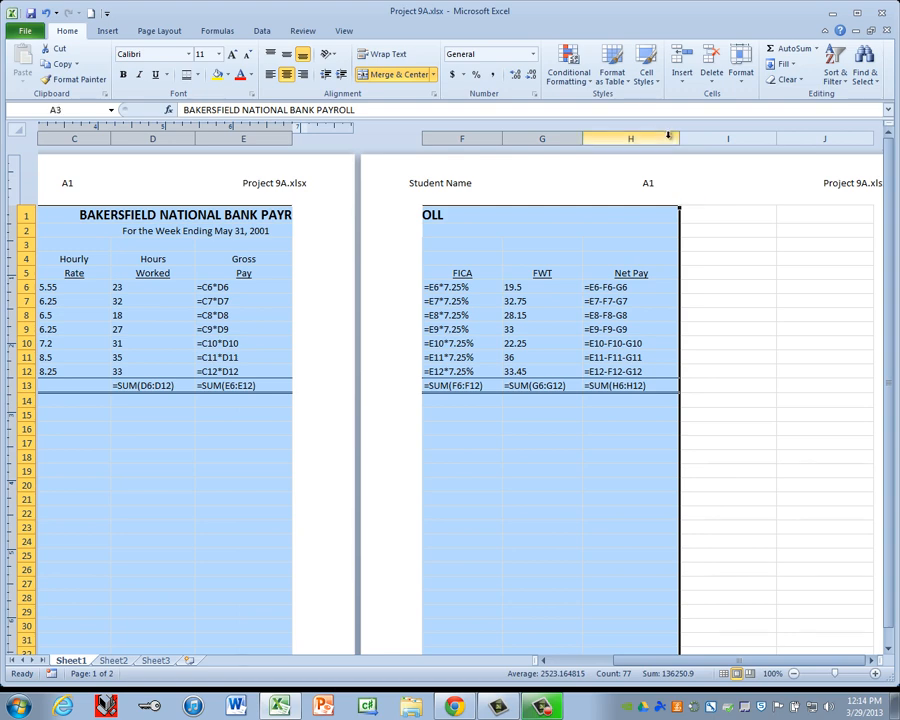
left_click(681, 139)
left_click_drag(681, 139, 655, 139)
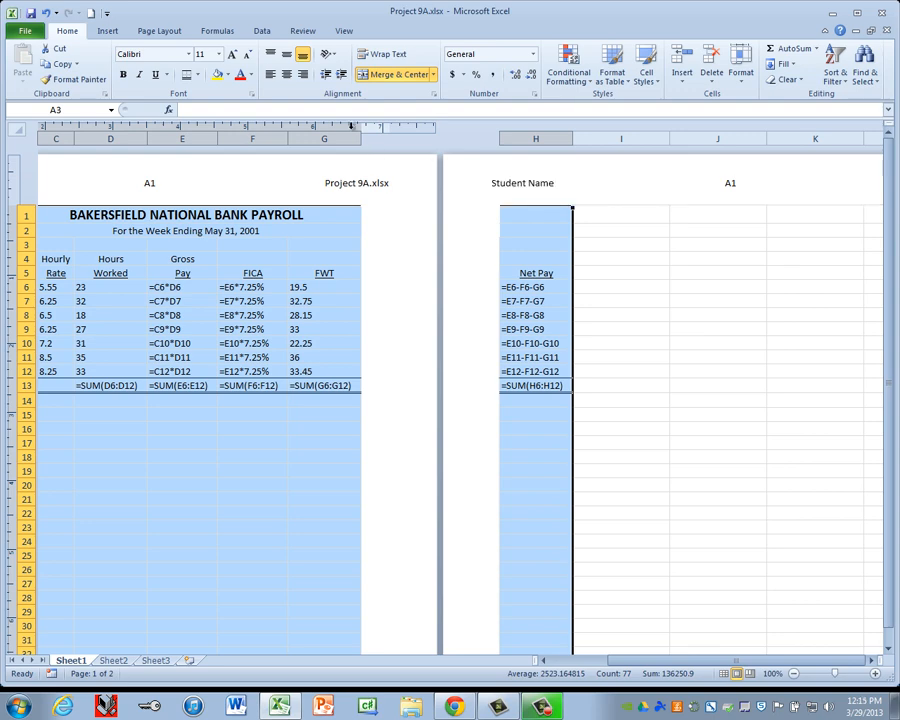
- Scale the formula printout to fit on 1 page wide by 1 tall
left_click(170, 32)
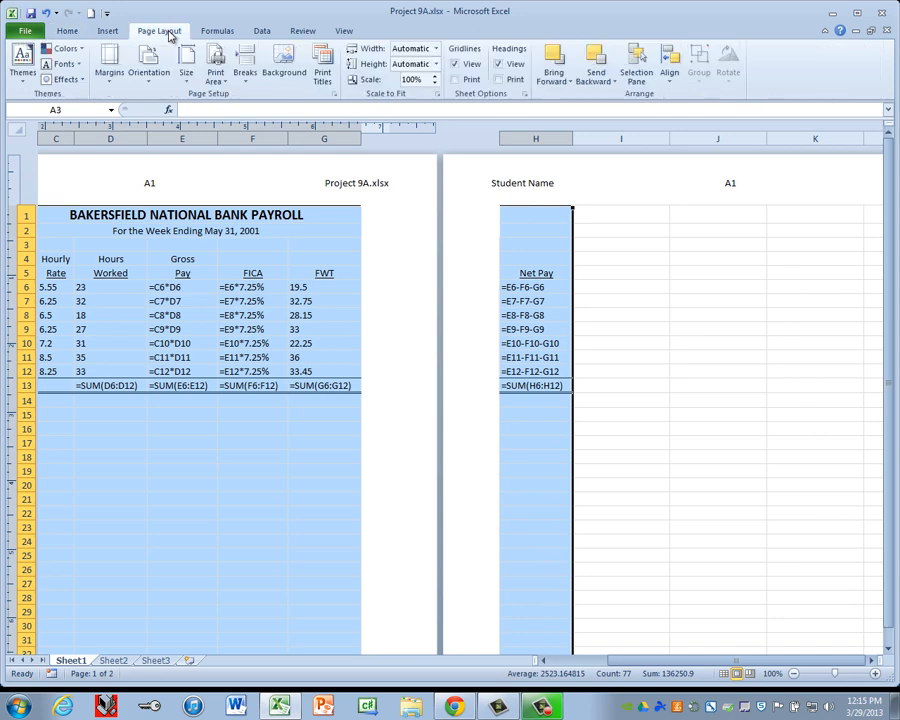
left_click(335, 95)
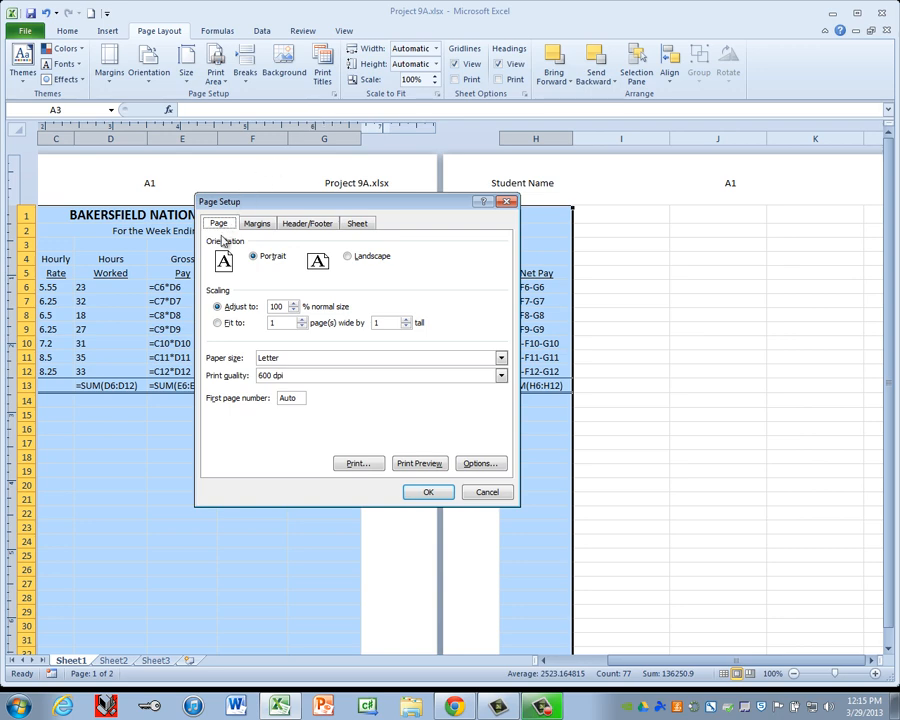
left_click(217, 324)
left_click(428, 494)
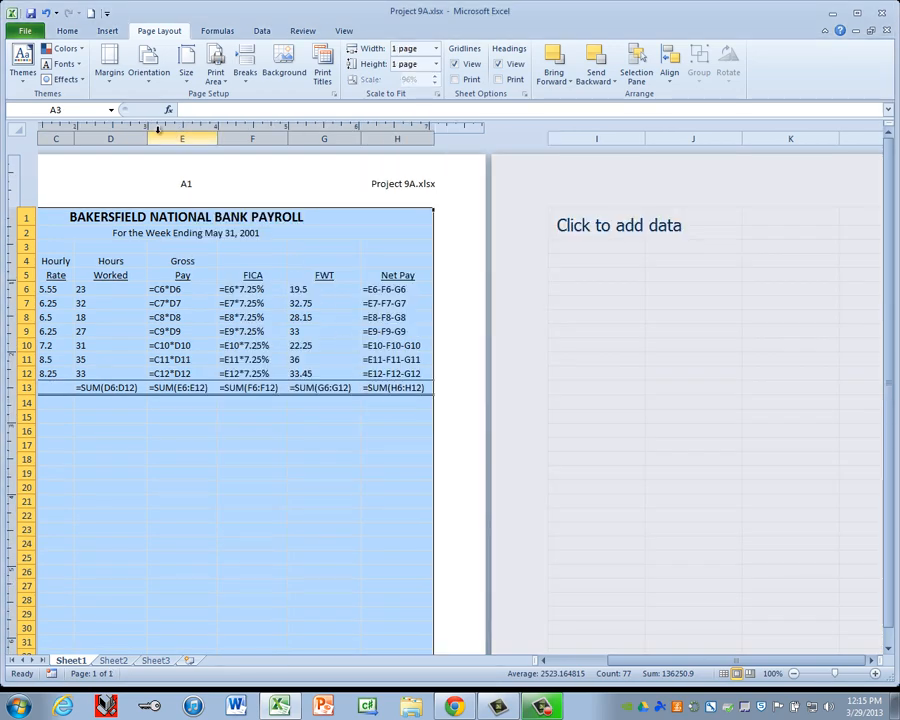
- Check the formula sheet in the print preview and save the workbook as Project 9B.xlsx in the Excel folder
left_click(25, 31)
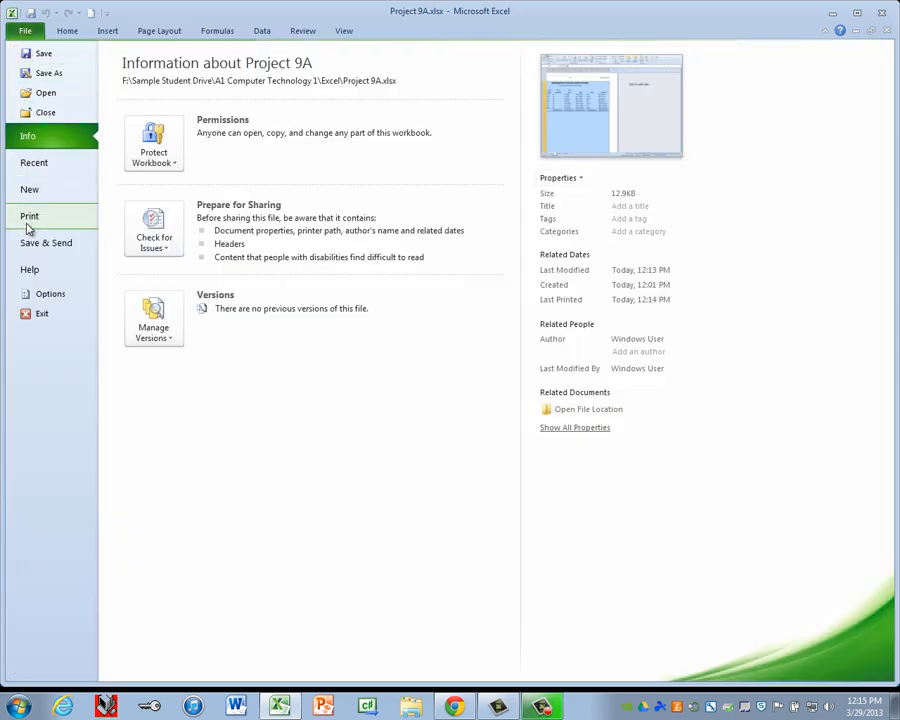
left_click(30, 217)
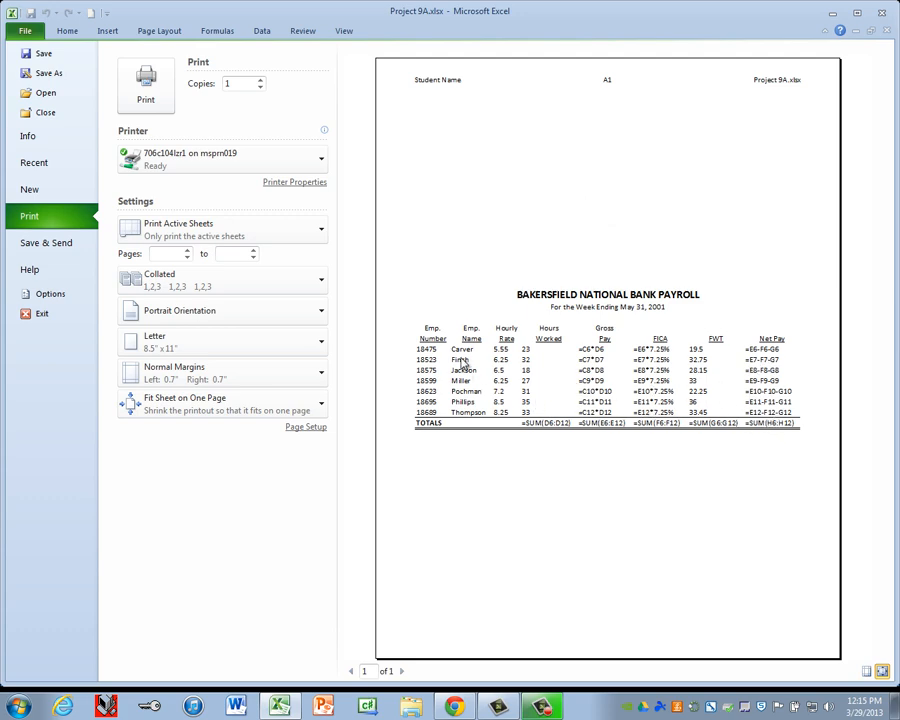
left_click(35, 79)
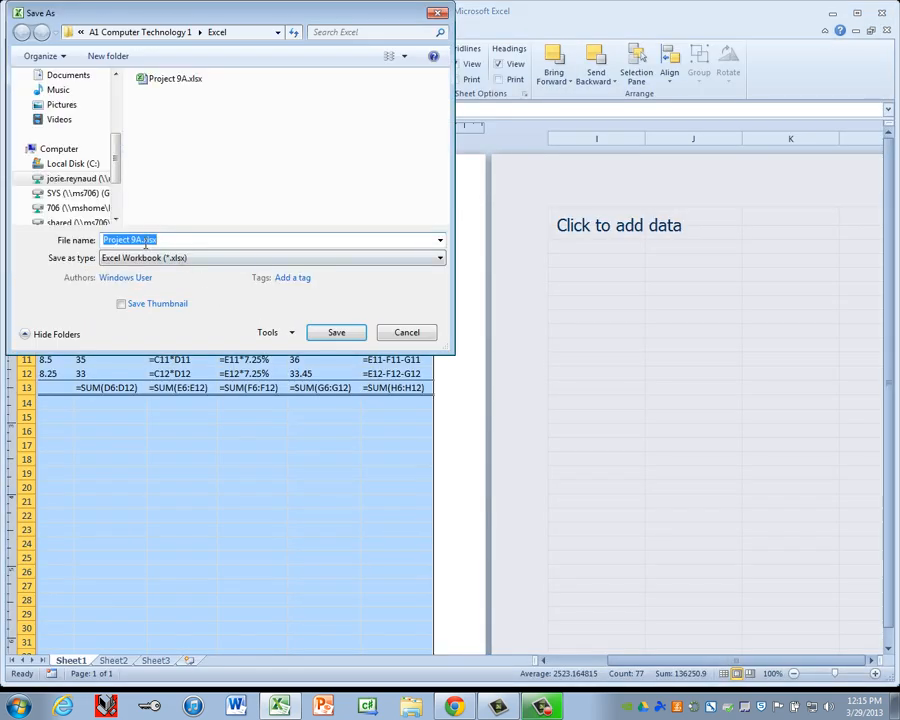
left_click(141, 242)
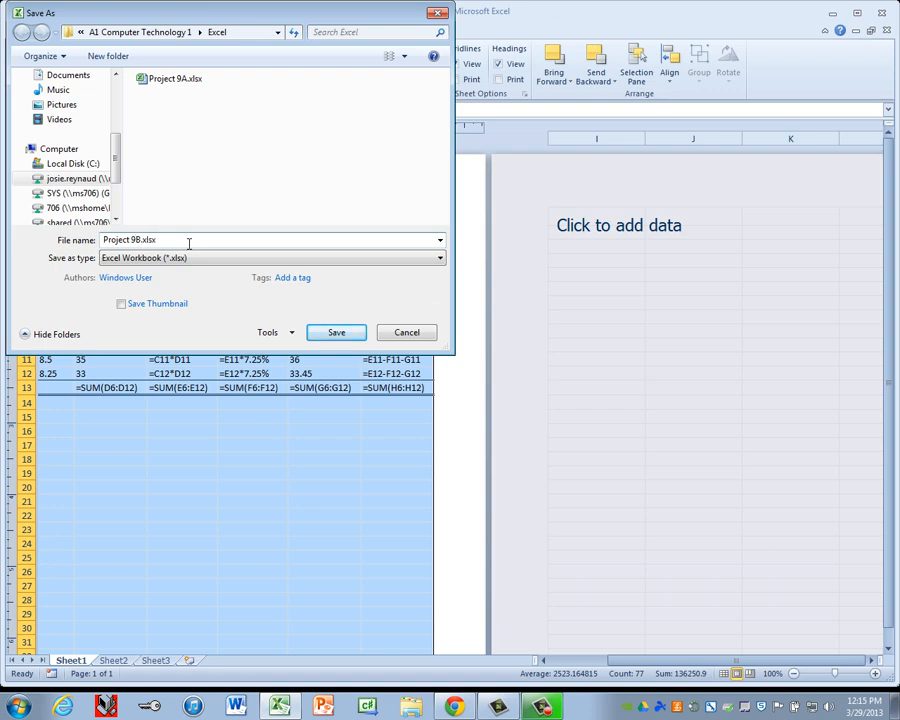
left_click(334, 336)
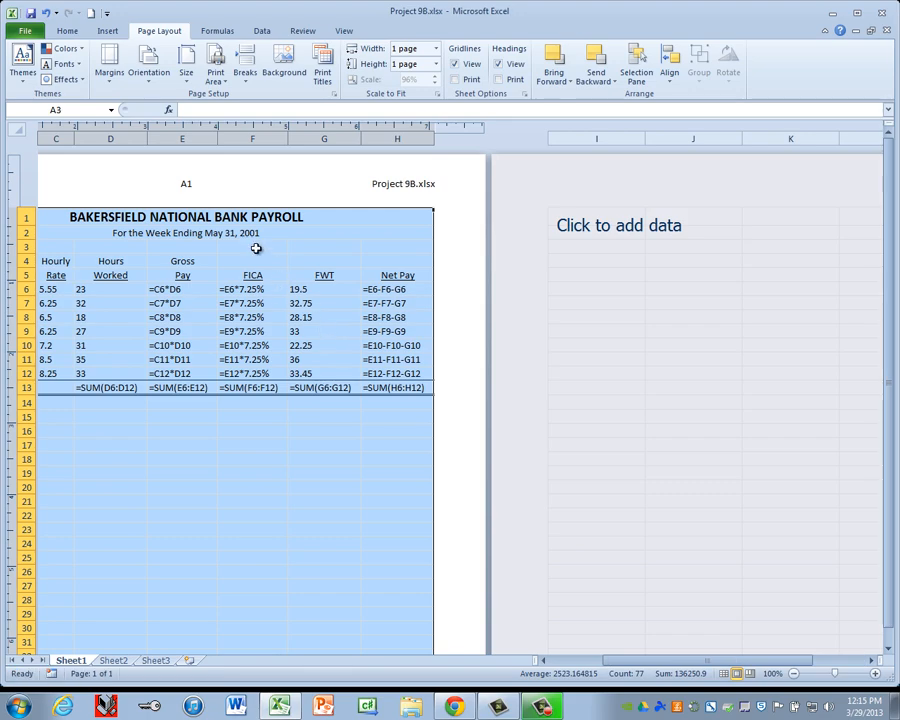
- Publish the formula worksheet as Project 9B.pdf in the Excel folder
left_click(26, 31)
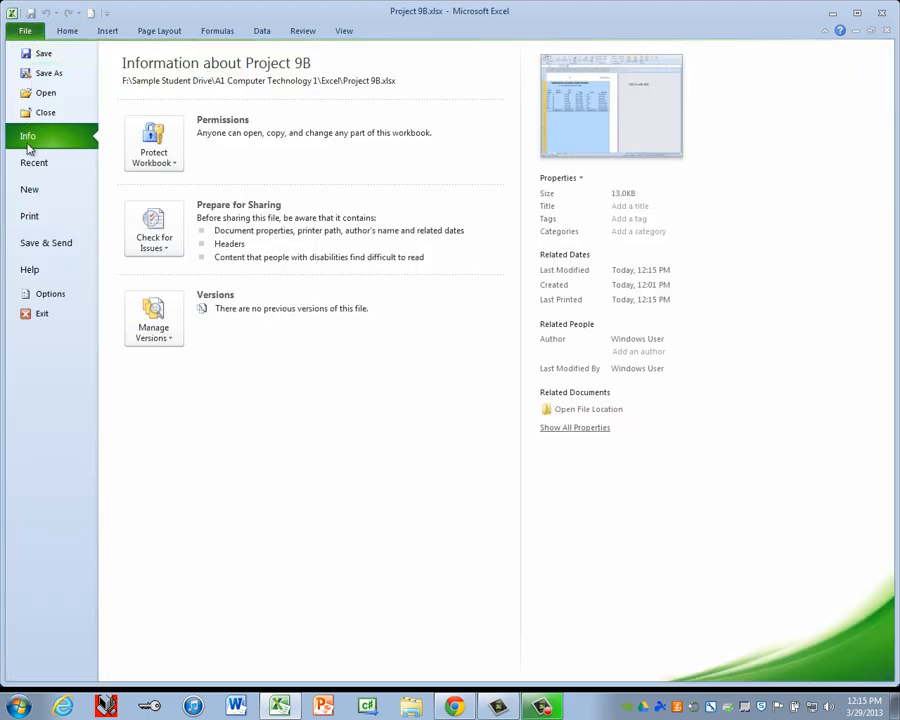
left_click(42, 248)
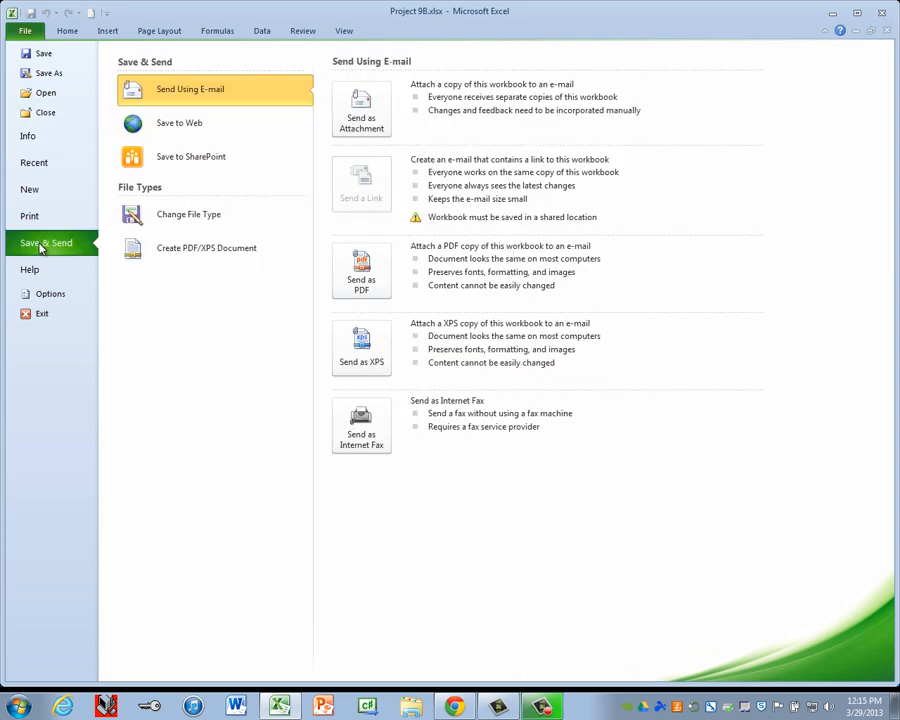
left_click(187, 256)
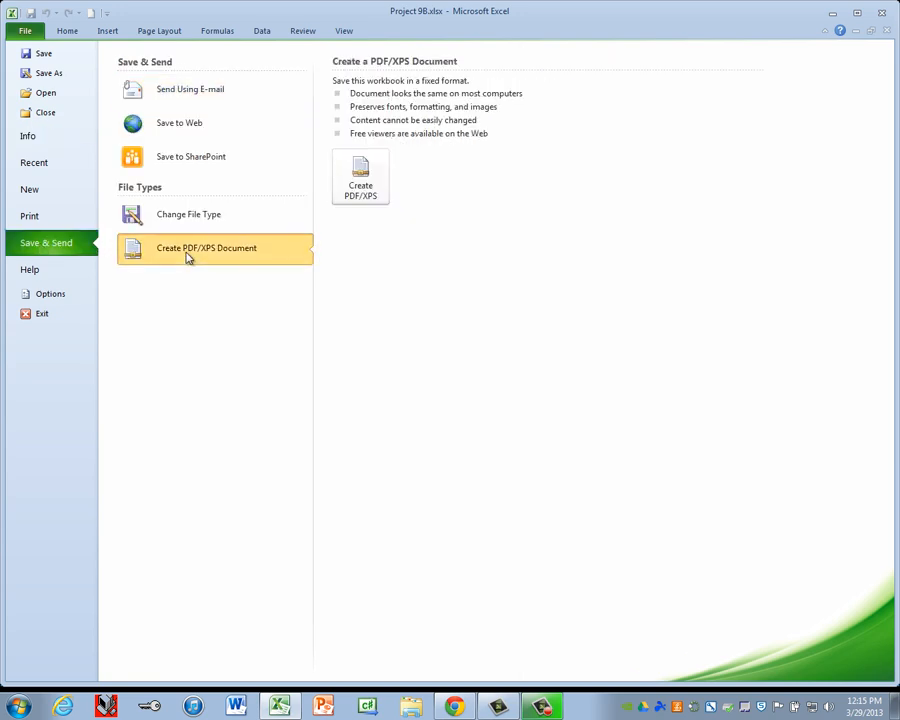
left_click(362, 185)
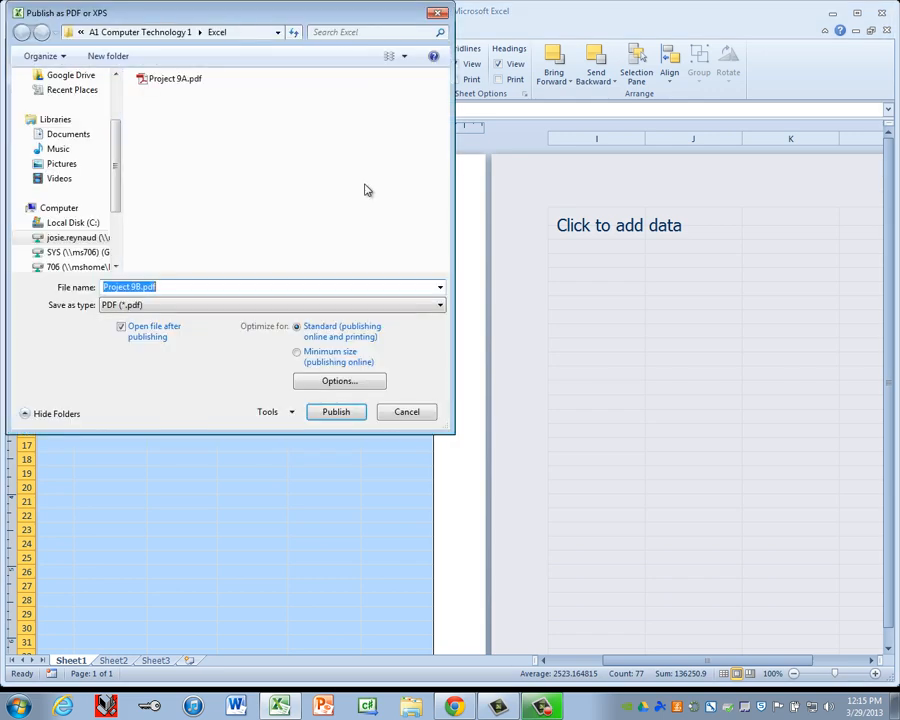
left_click(330, 413)
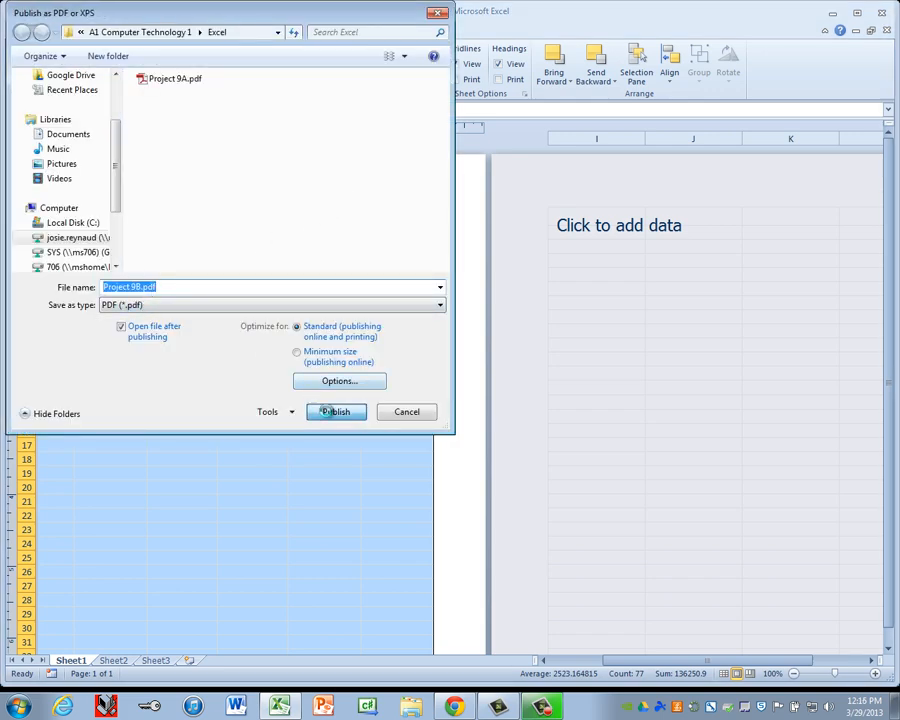